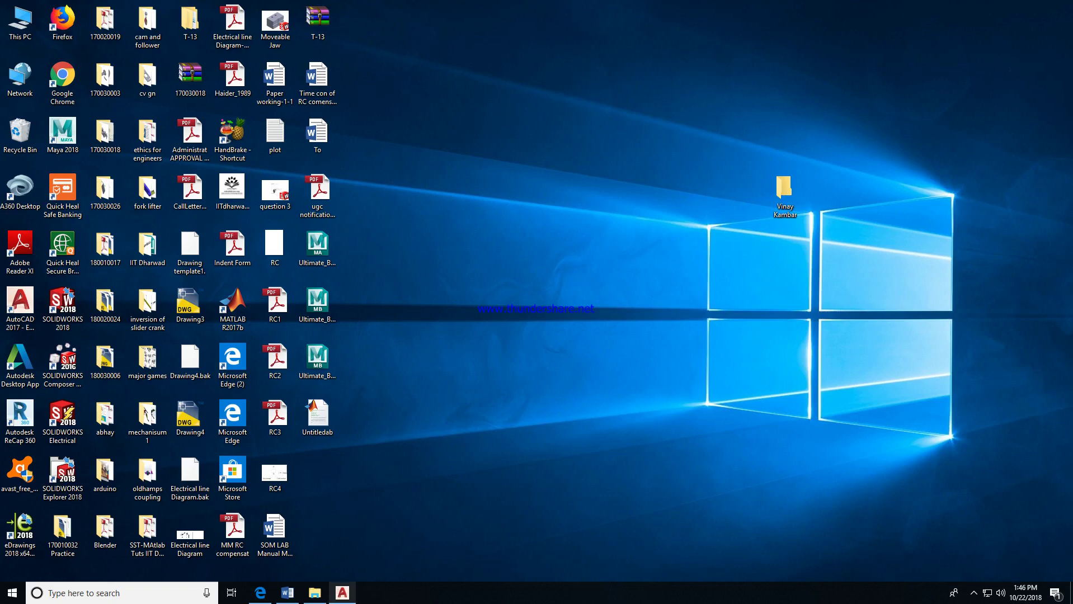
Step: In Drawing1, set the insertion scale units to Millimeters through the UNITS dialog
left_click(342, 593)
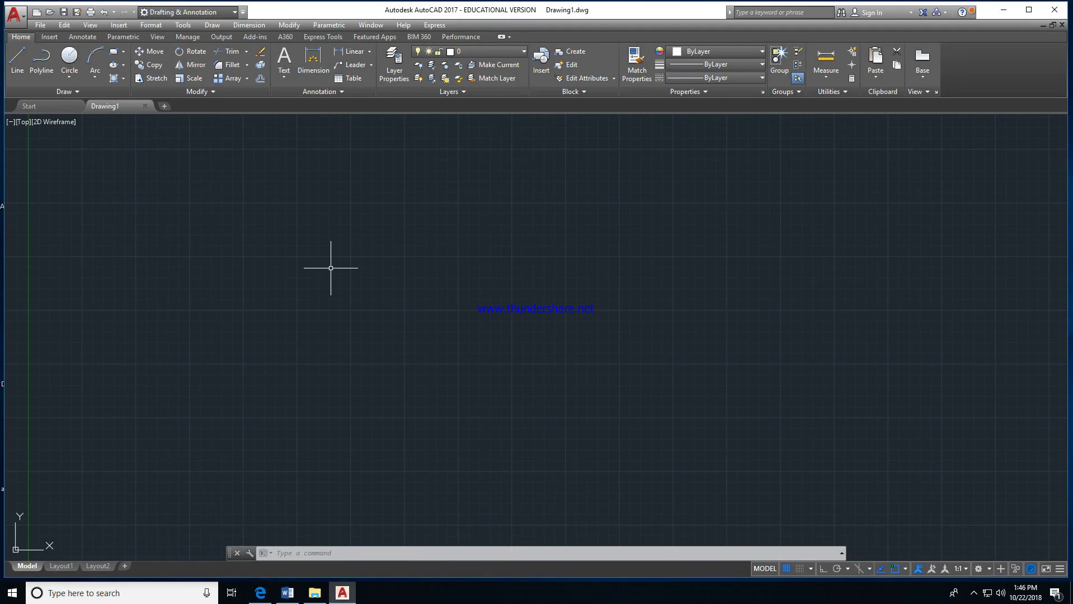
type("units")
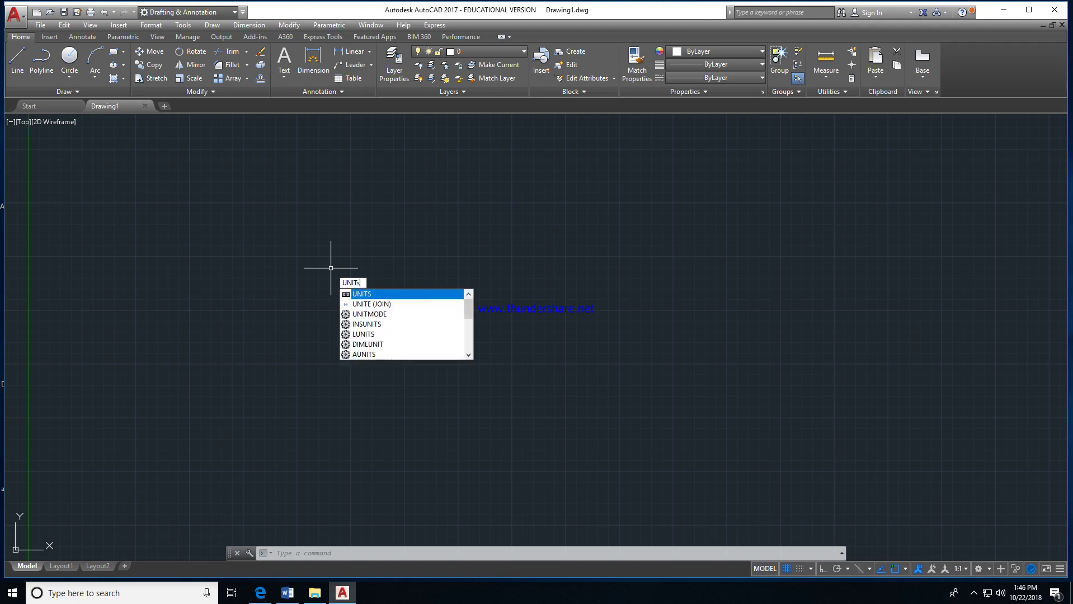
key("Return")
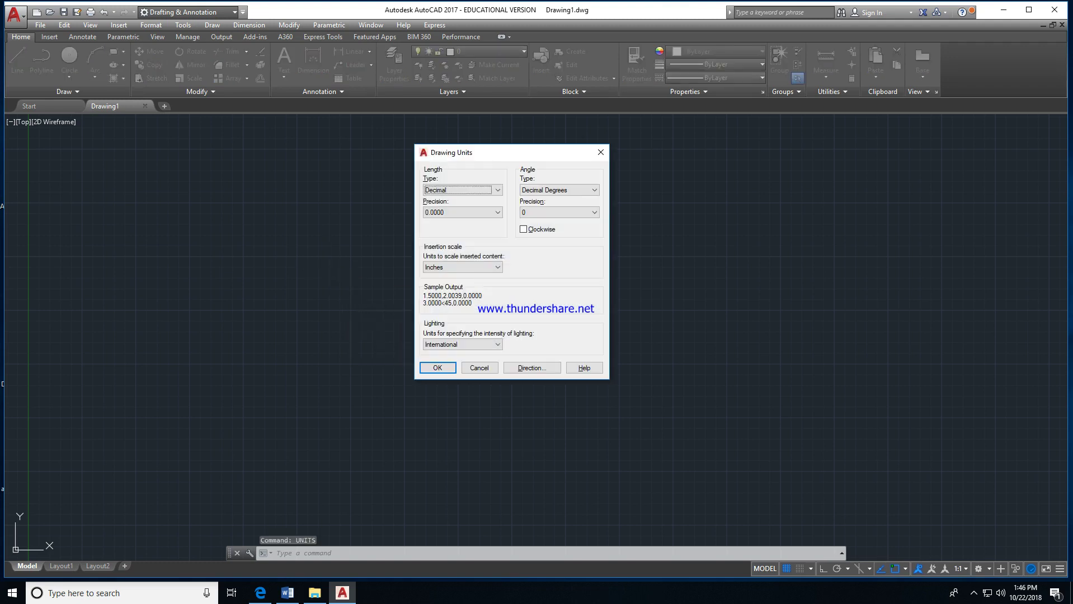
left_click(461, 267)
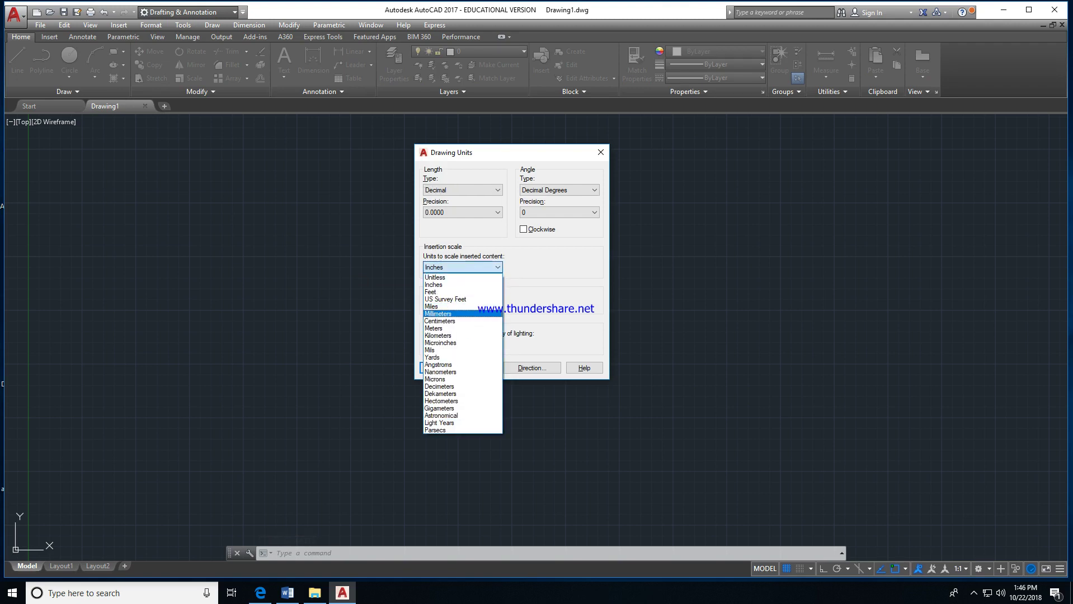
left_click(443, 314)
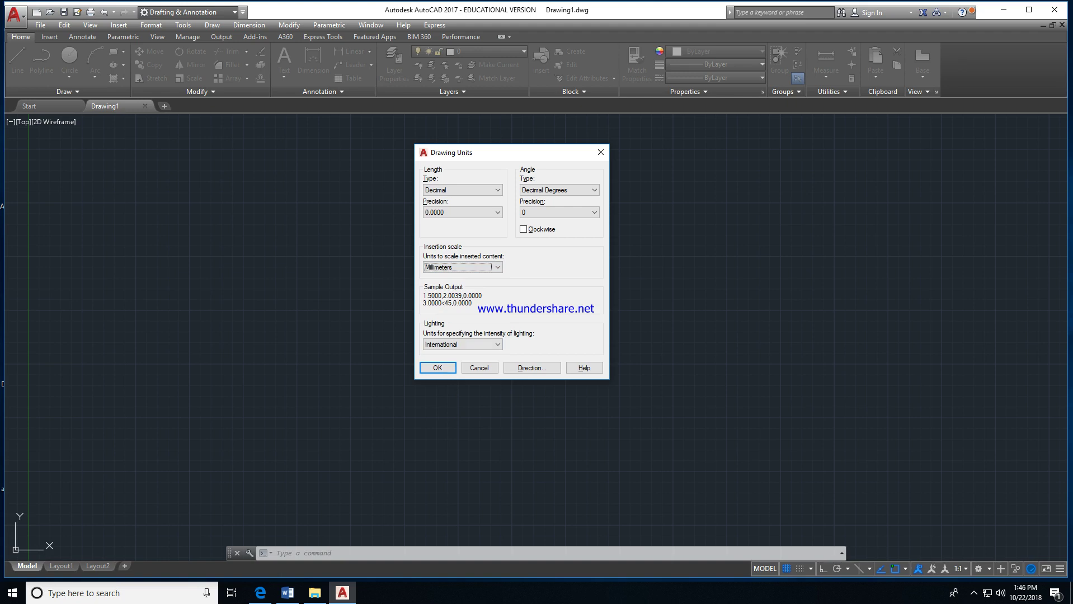
left_click(437, 368)
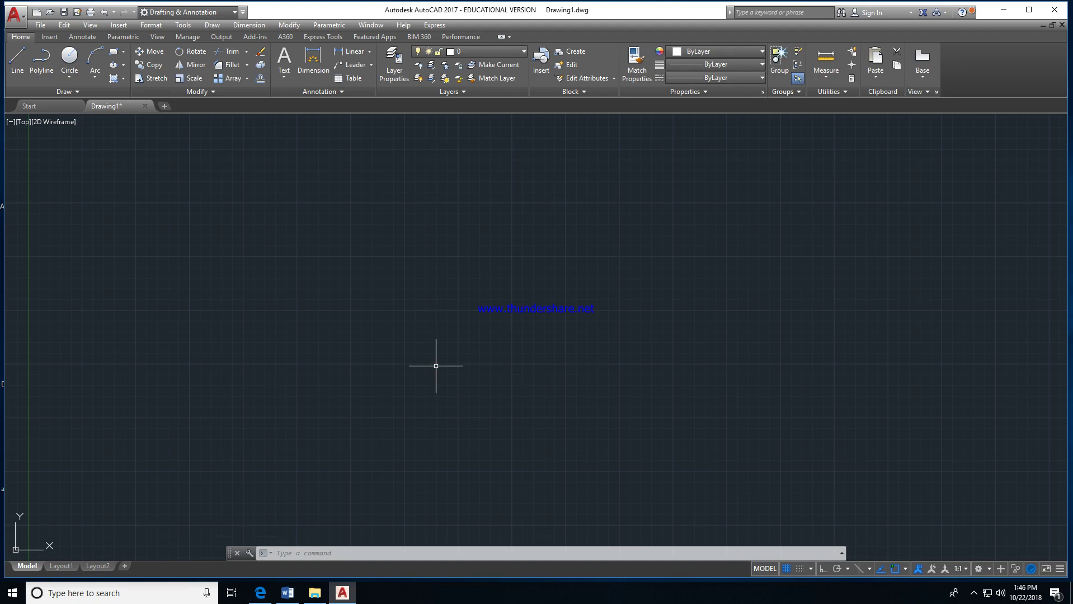
Step: Set the drawing limits with lower-left corner 0,0 and upper-right corner 297,210
type("LIMI")
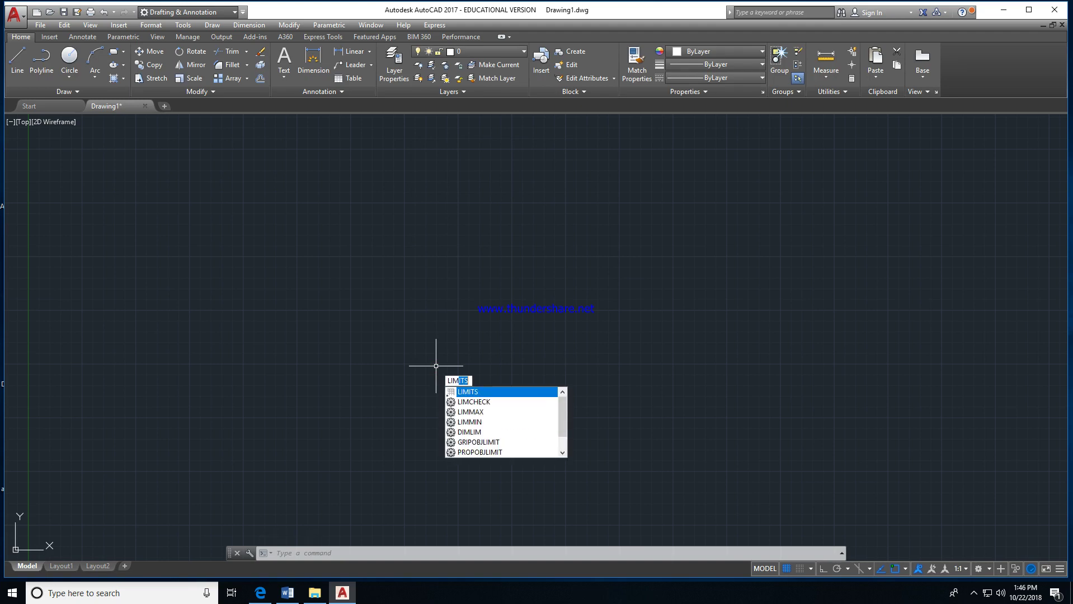
type("TS")
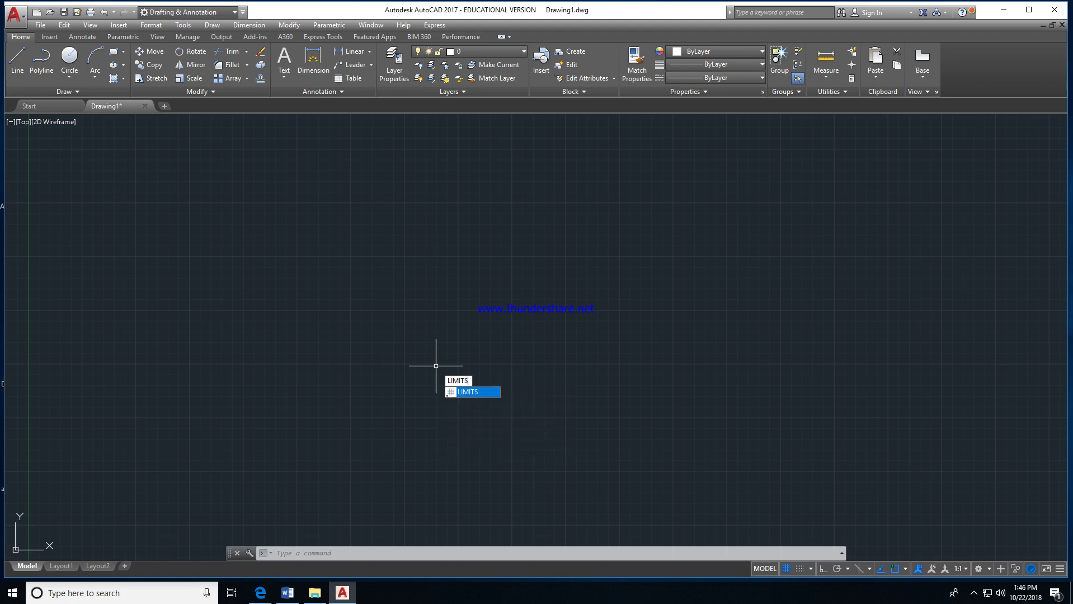
key("Return")
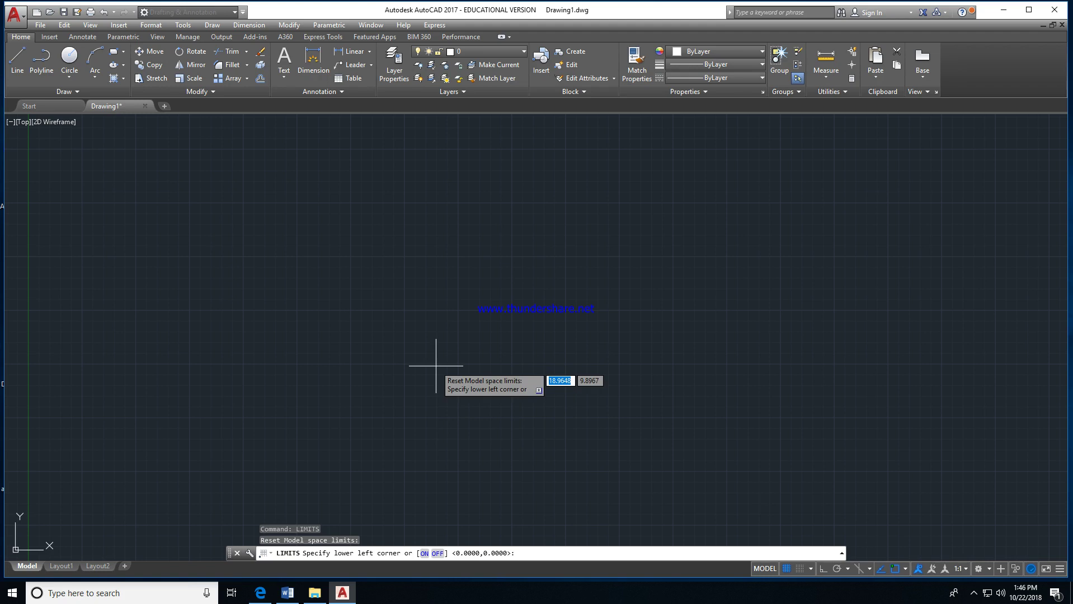
type("0")
key("Tab")
type("0")
key("Return")
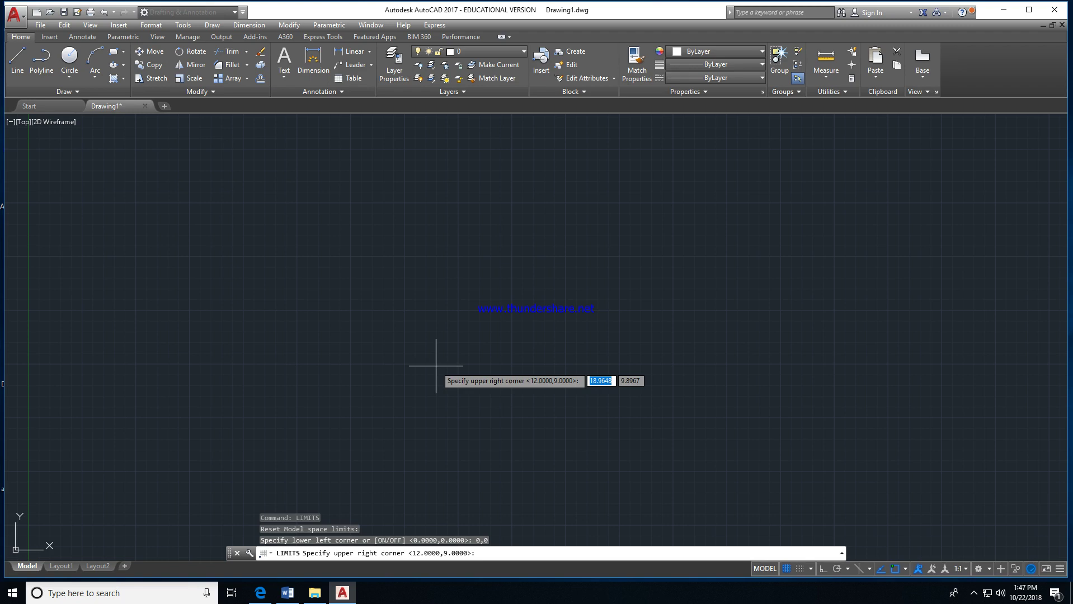
type("297")
key("Tab")
type("210")
key("Return")
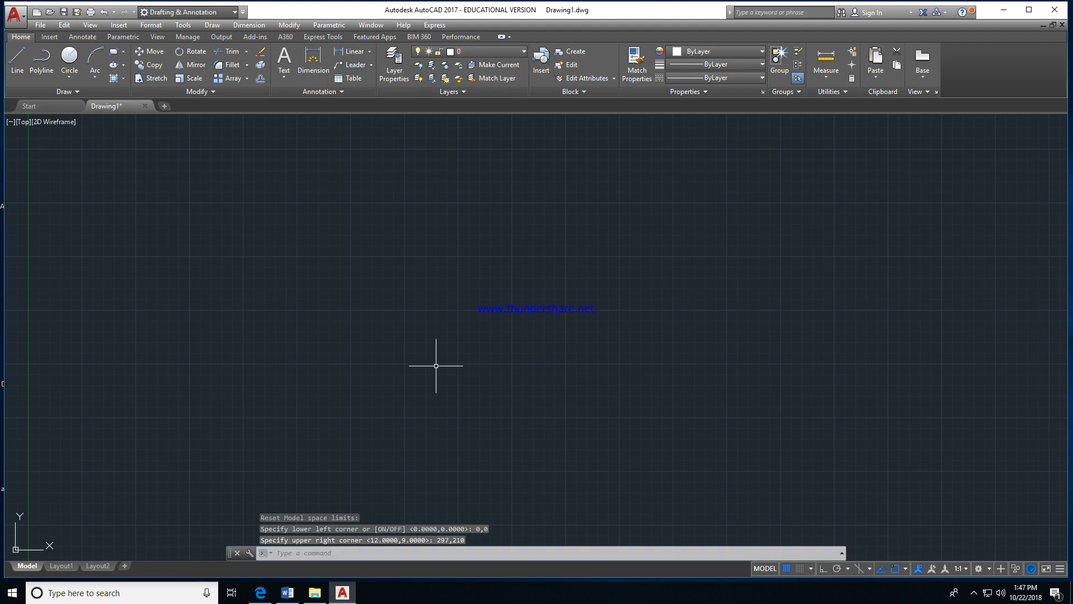
Step: Zoom All to fit the full 297 x 210 limits on screen
type("z")
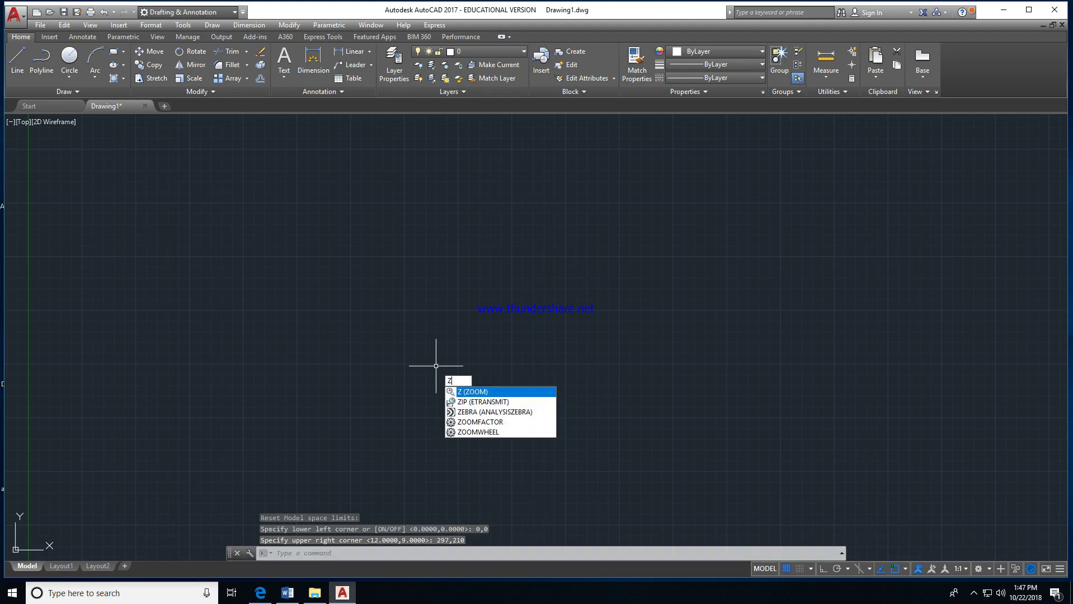
key("Return")
type("a")
key("Return")
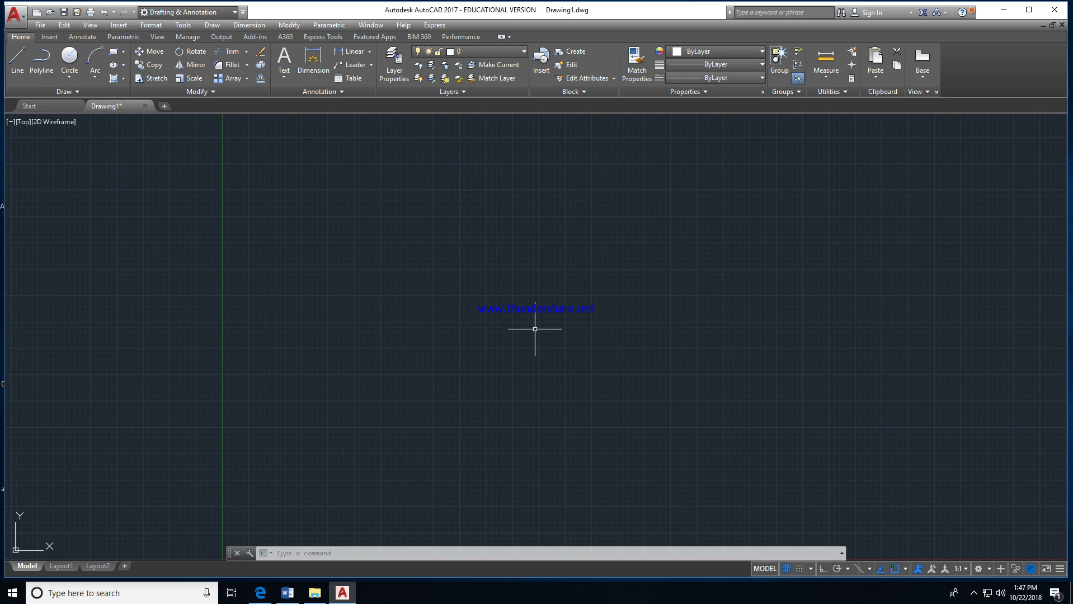
type("STY")
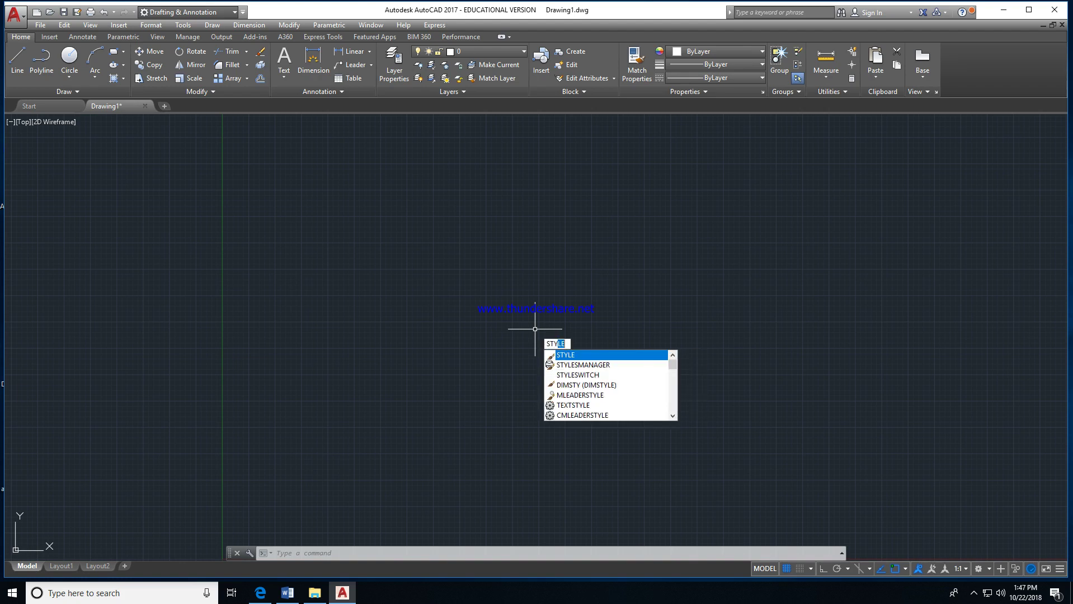
type("Le")
Step: Create a text style named 'drawing' using the Times New Roman font and apply it
key("Return")
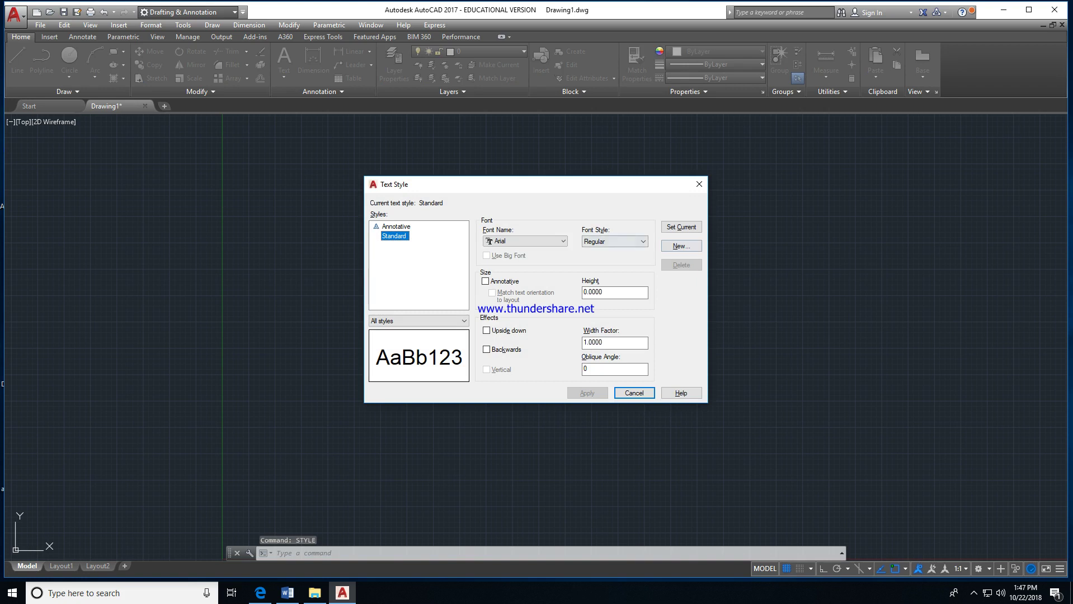
left_click(682, 246)
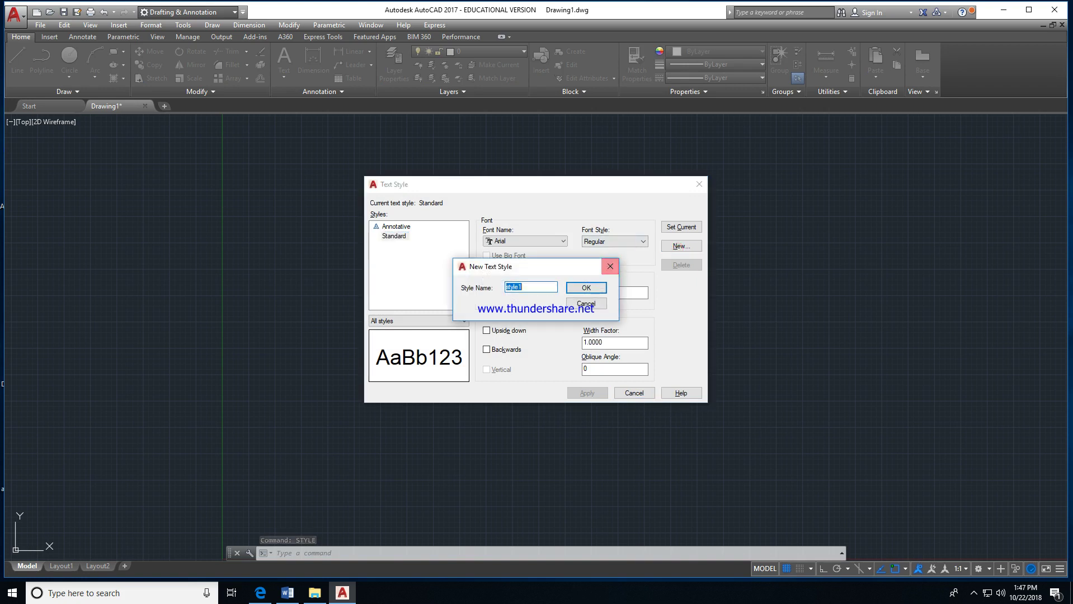
type("drawing")
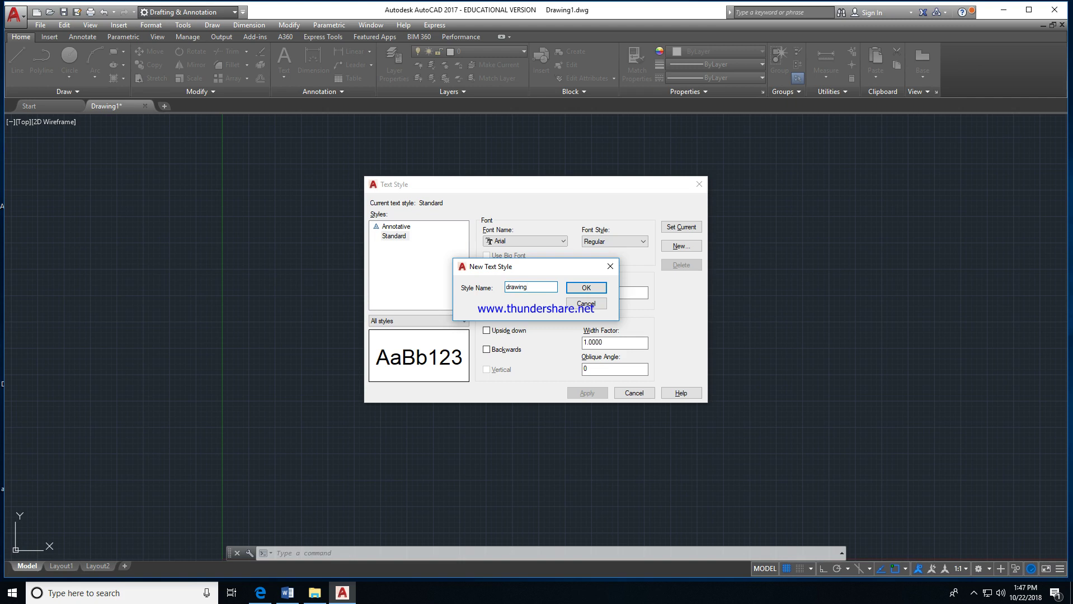
left_click(586, 288)
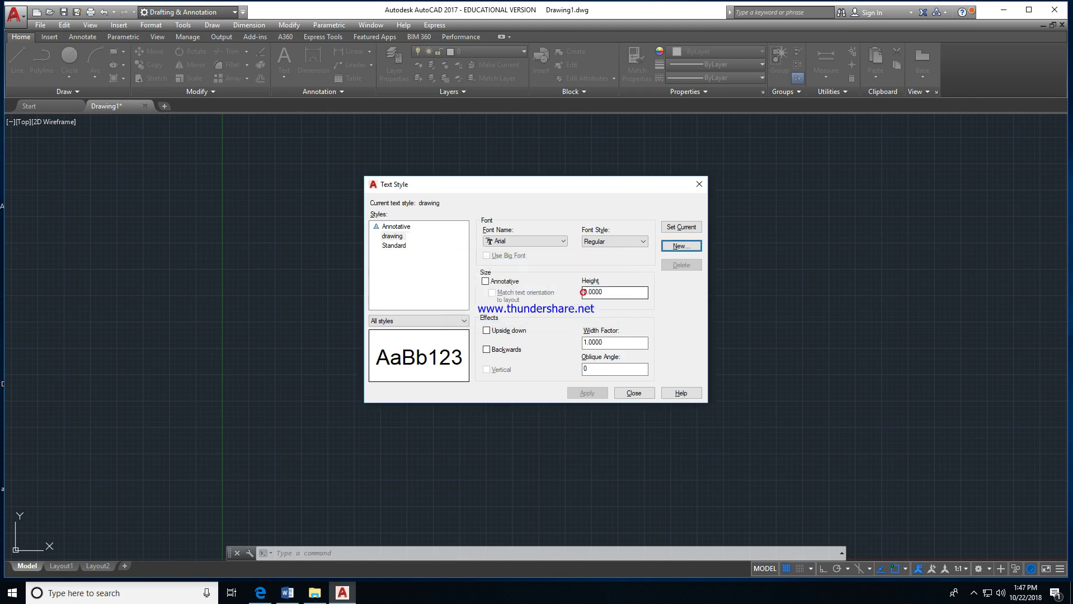
left_click(537, 241)
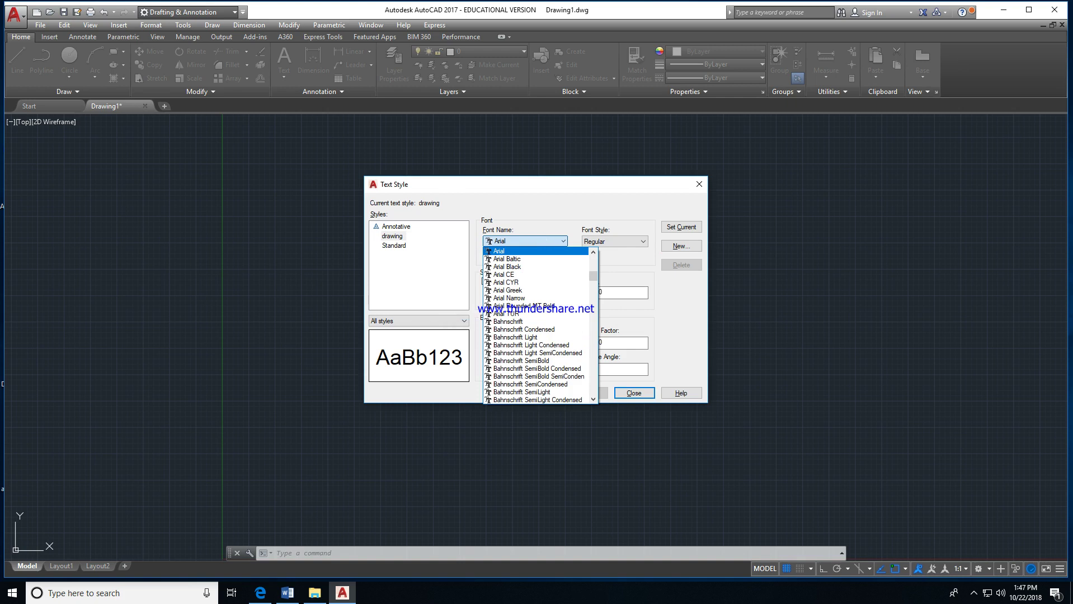
type("times")
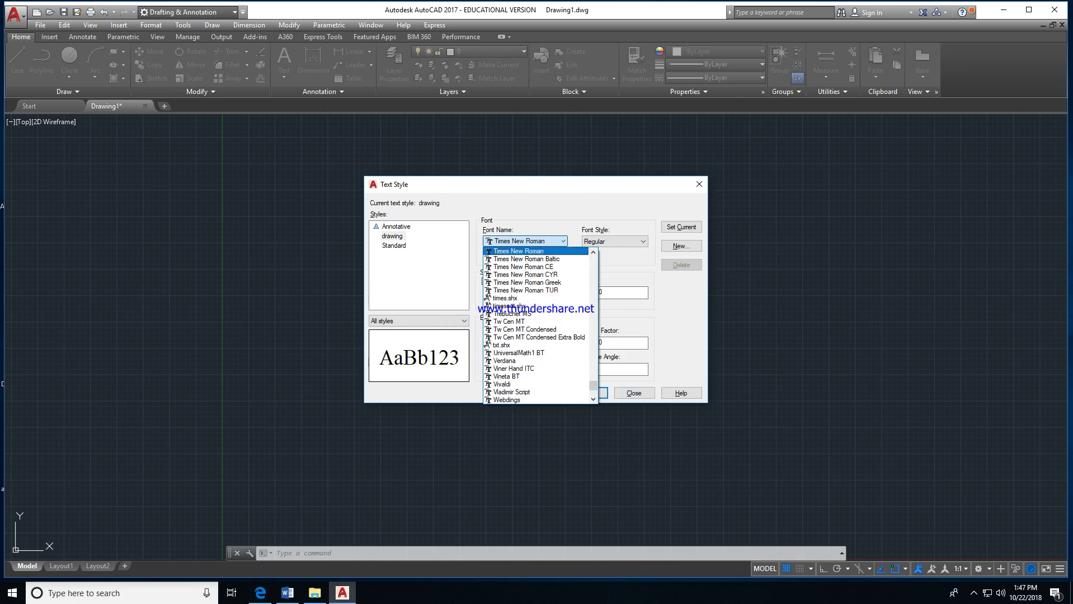
key("Return")
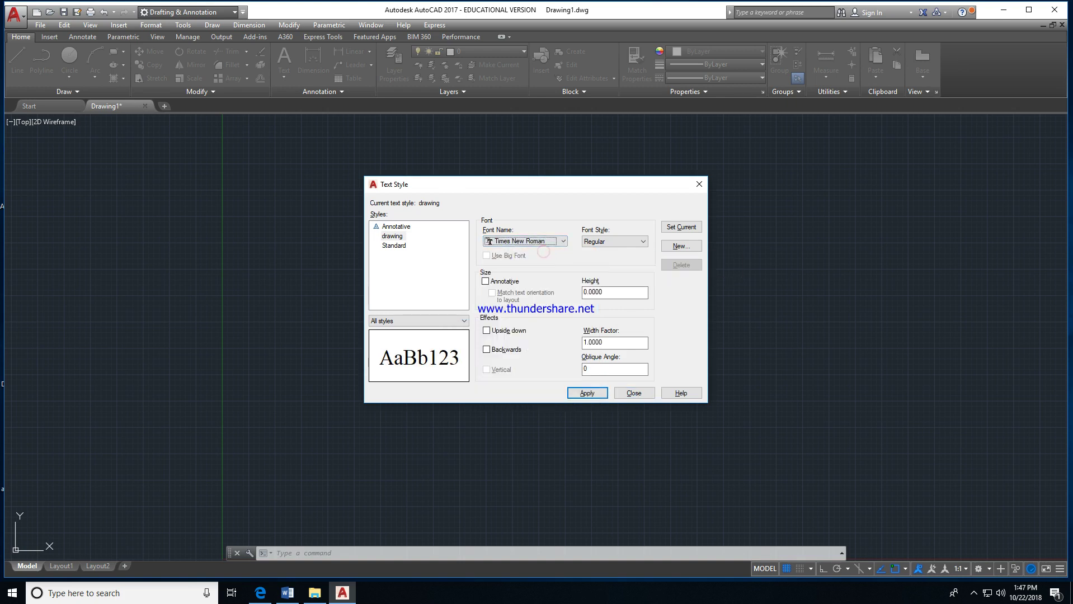
left_click(588, 394)
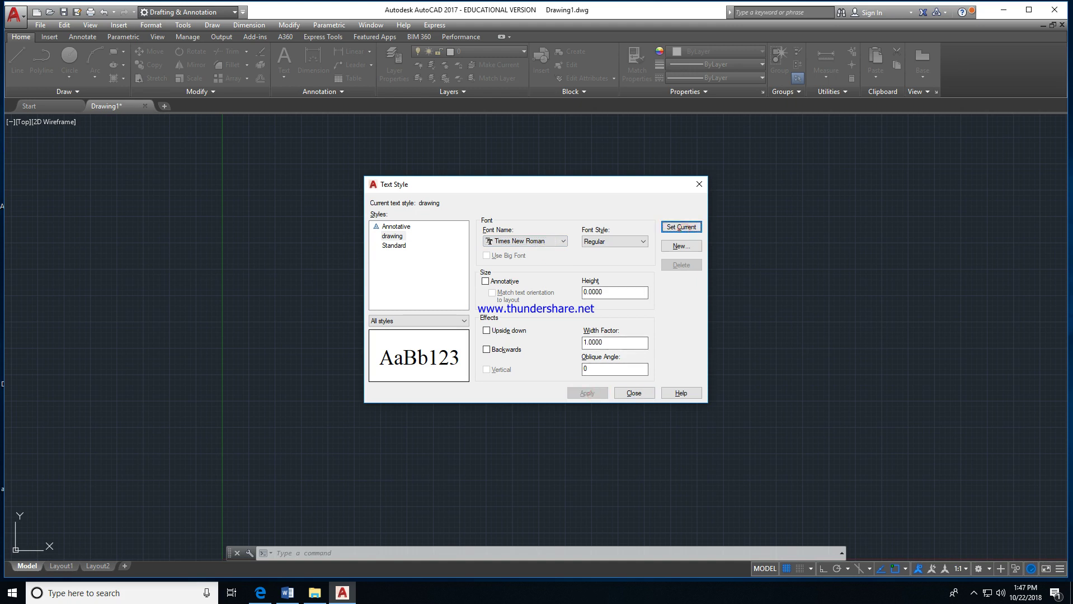
left_click(640, 397)
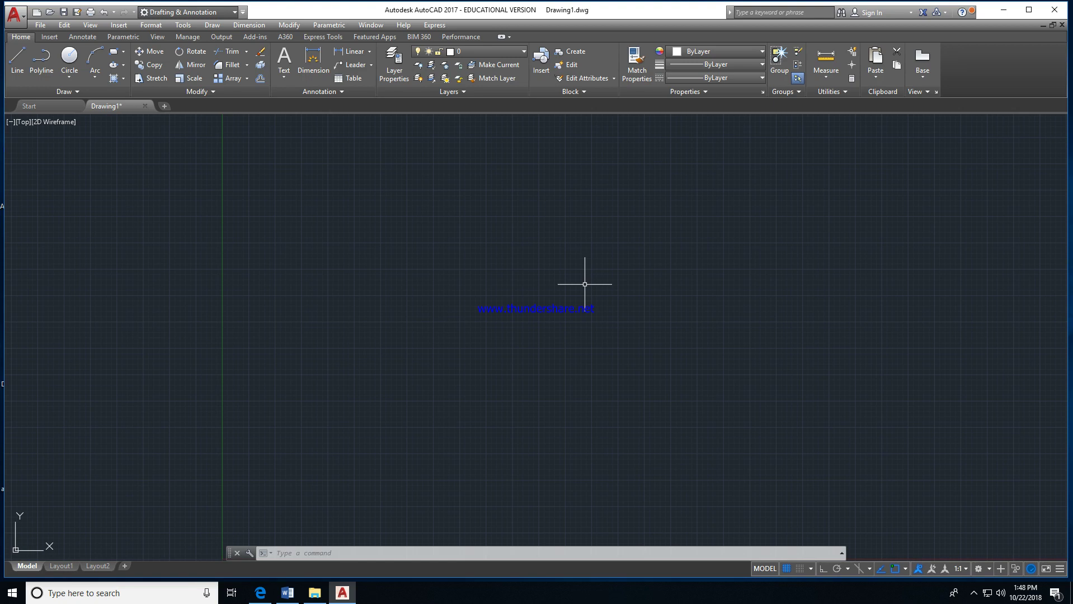
Step: Create the Copy of Standard dimension style with ISO standard text alignment
type("DIM")
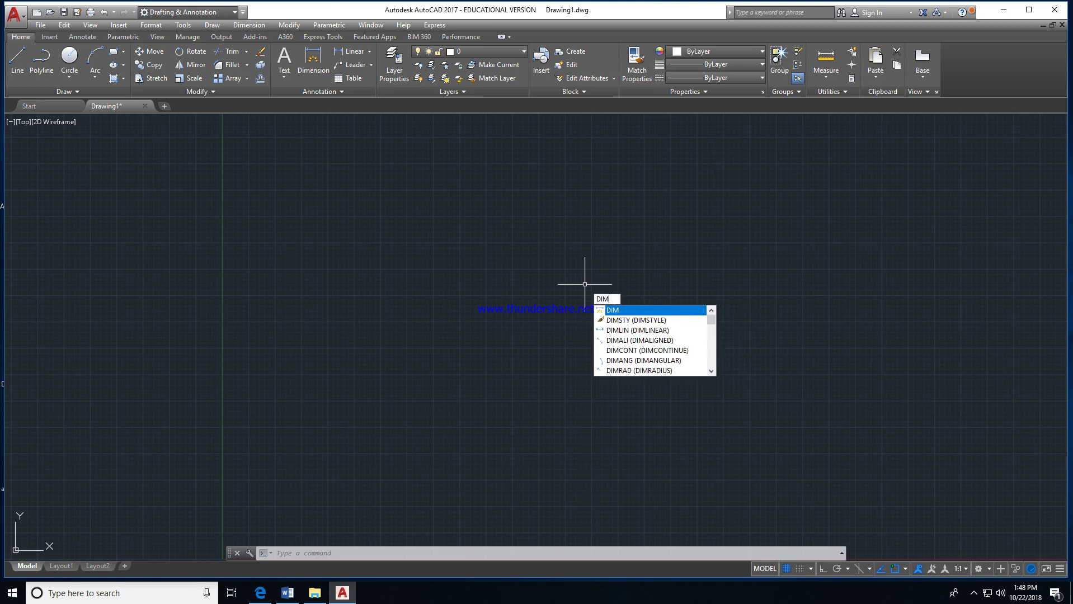
type("STY")
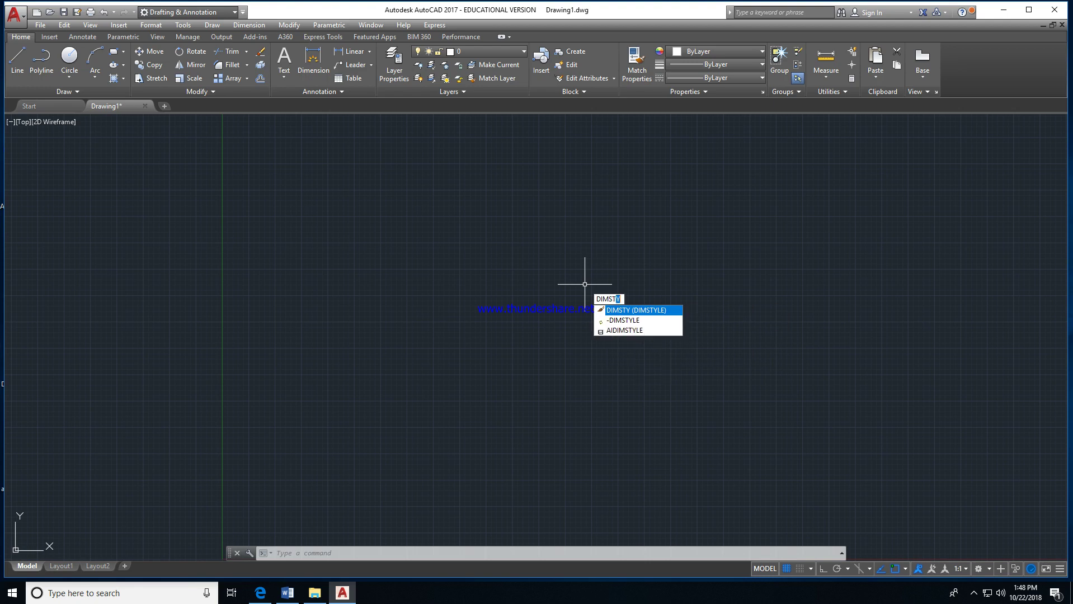
type("Le")
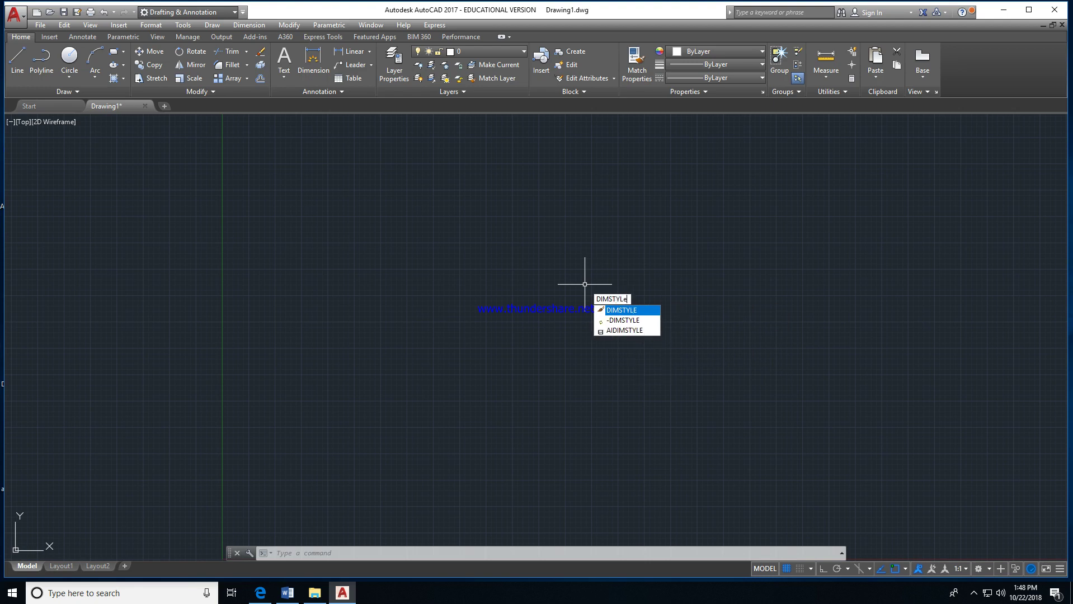
key("Return")
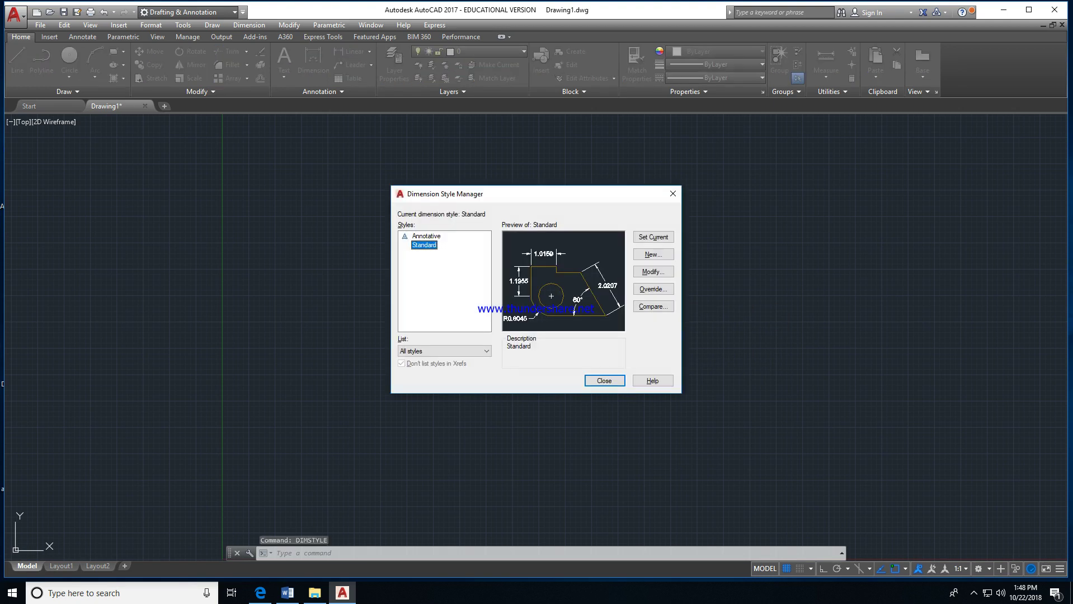
left_click(653, 255)
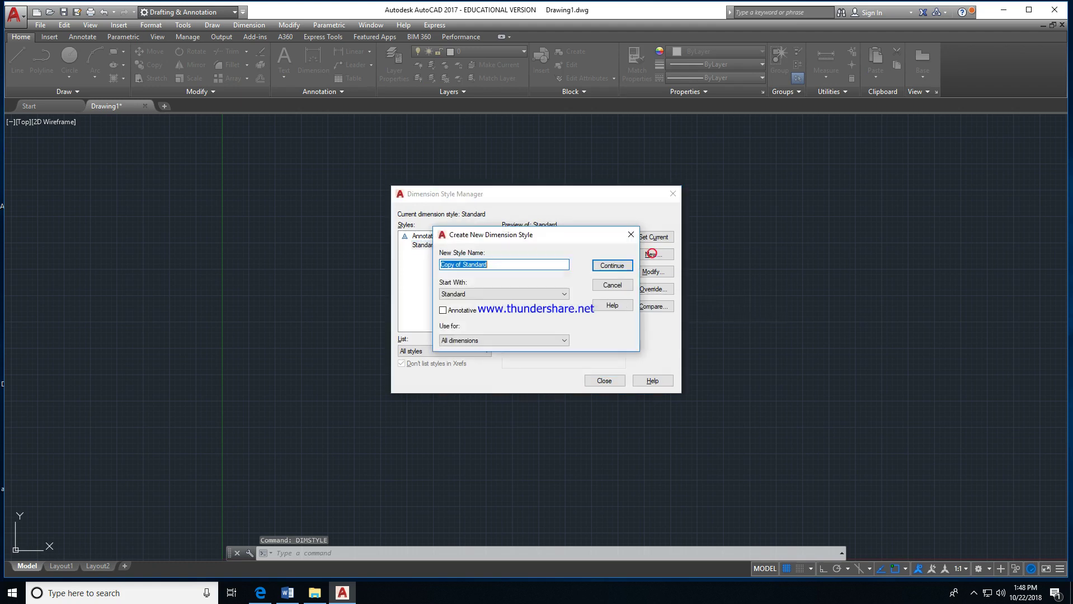
left_click(604, 265)
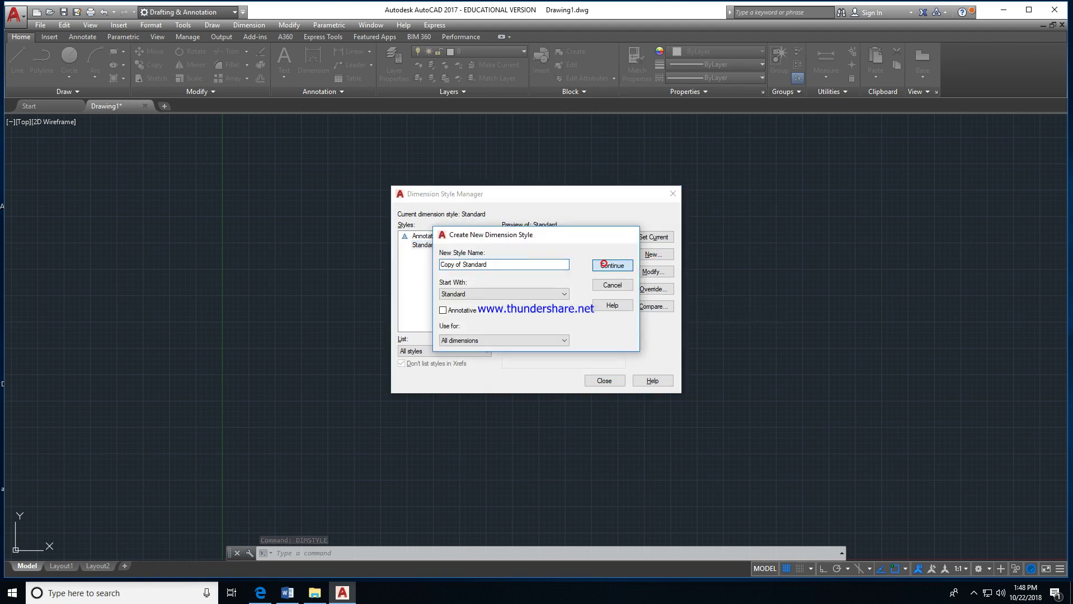
left_click(474, 172)
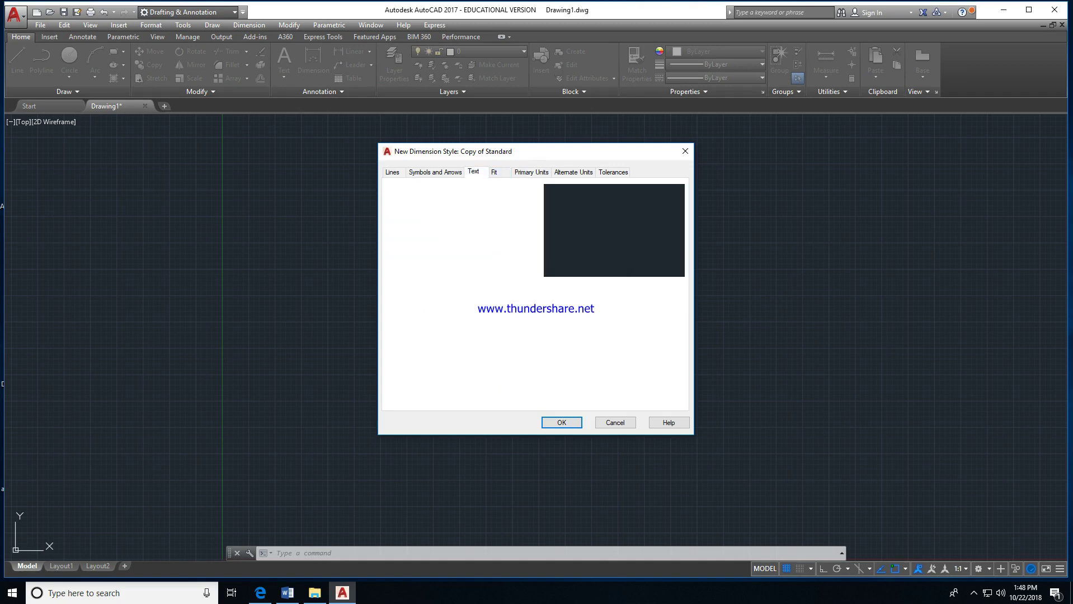
left_click(553, 370)
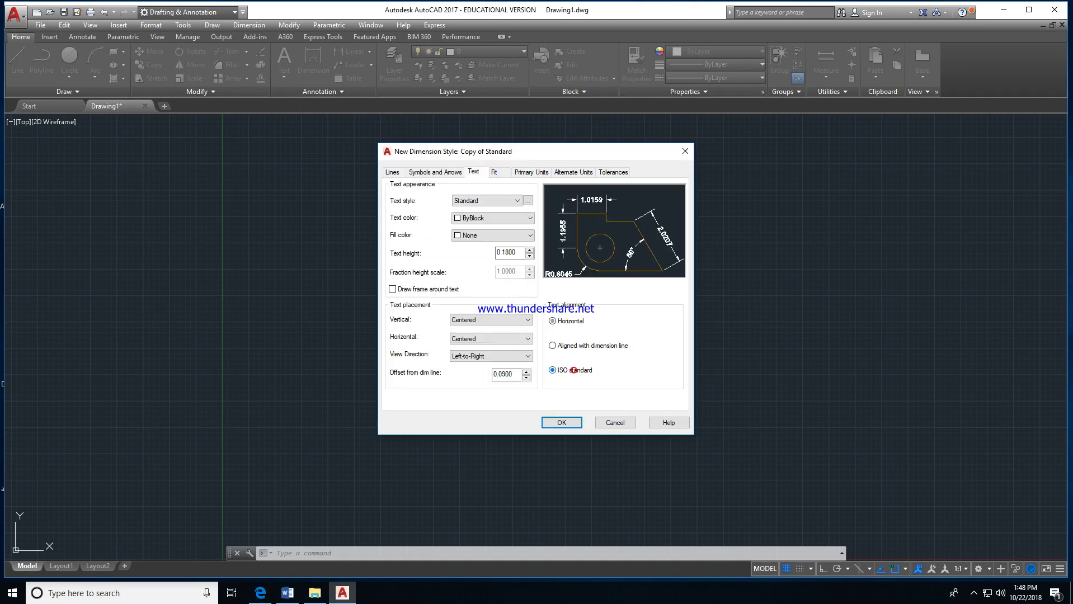
left_click(562, 423)
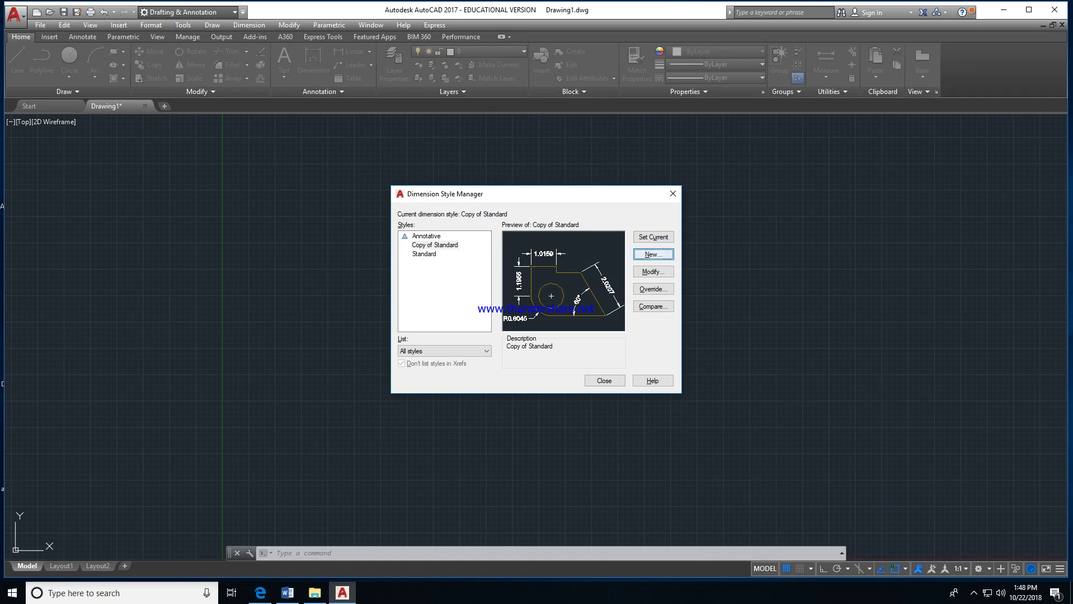
Step: Make Copy of Standard the current dimension style and close the Dimension Style Manager
left_click(457, 245)
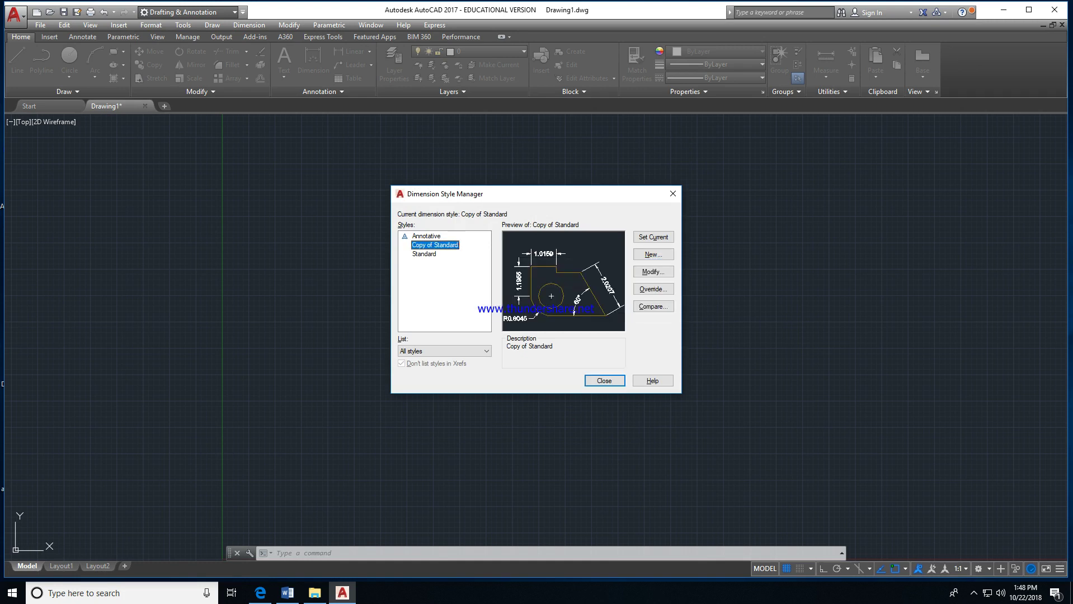
left_click(458, 245)
left_click(645, 254)
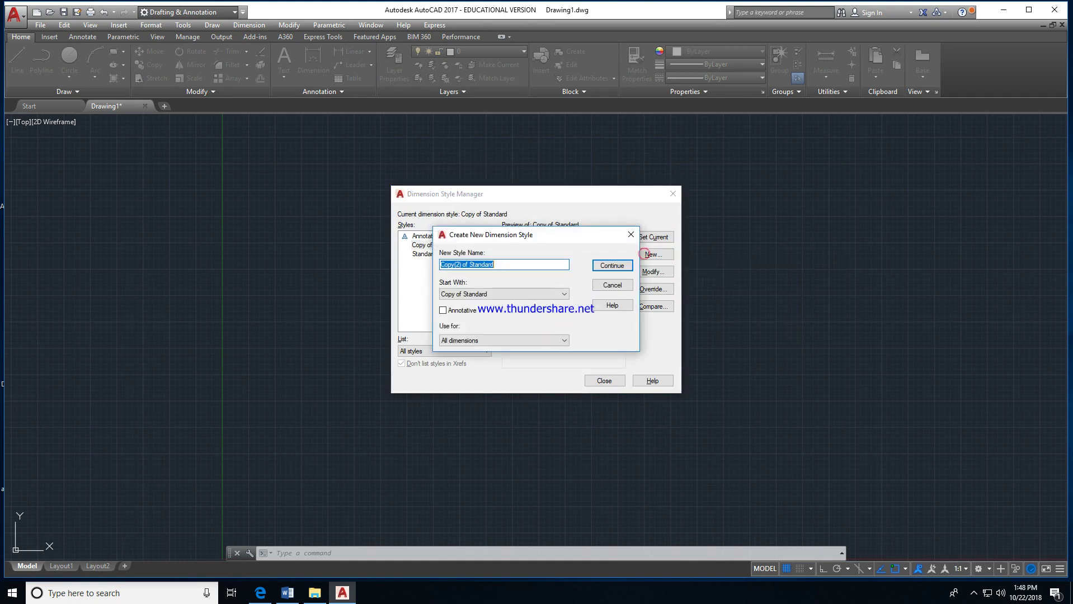
left_click(616, 285)
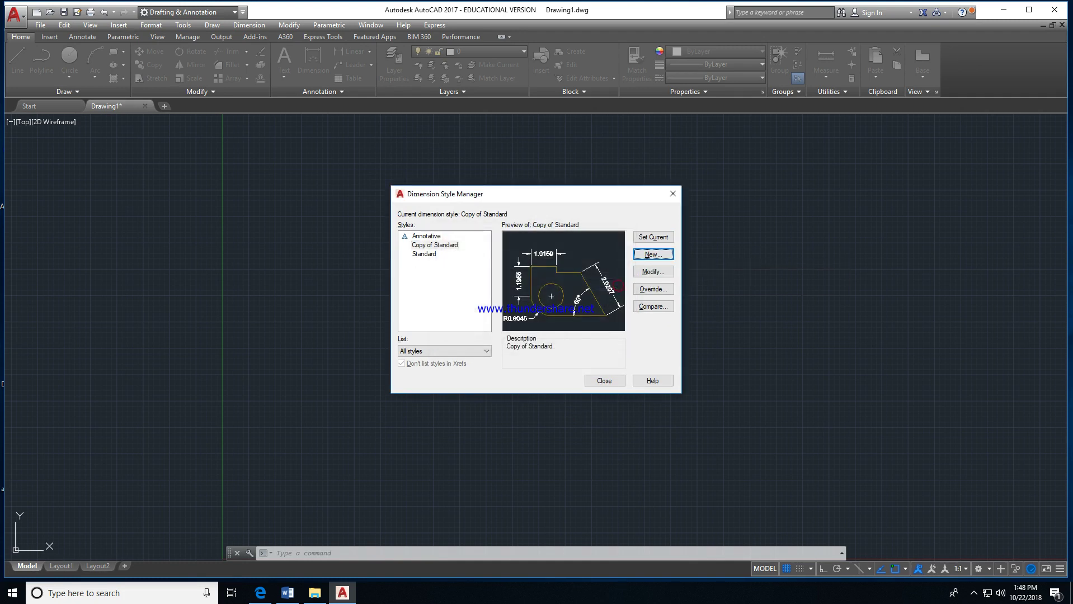
left_click(607, 381)
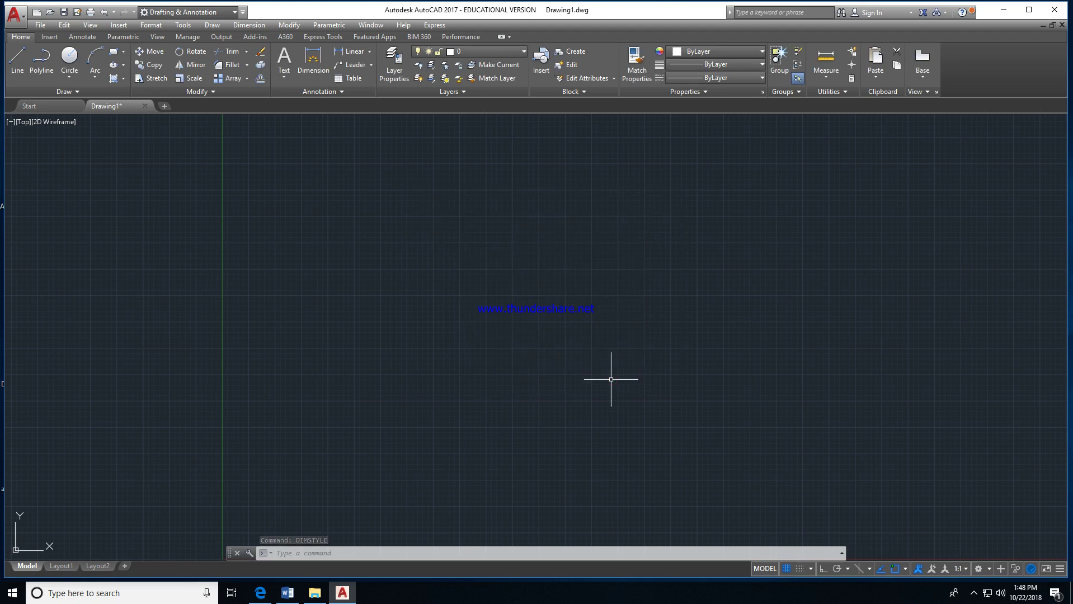
Step: Load the CENTER and HIDDEN linetypes via the Linetype Manager
type("li")
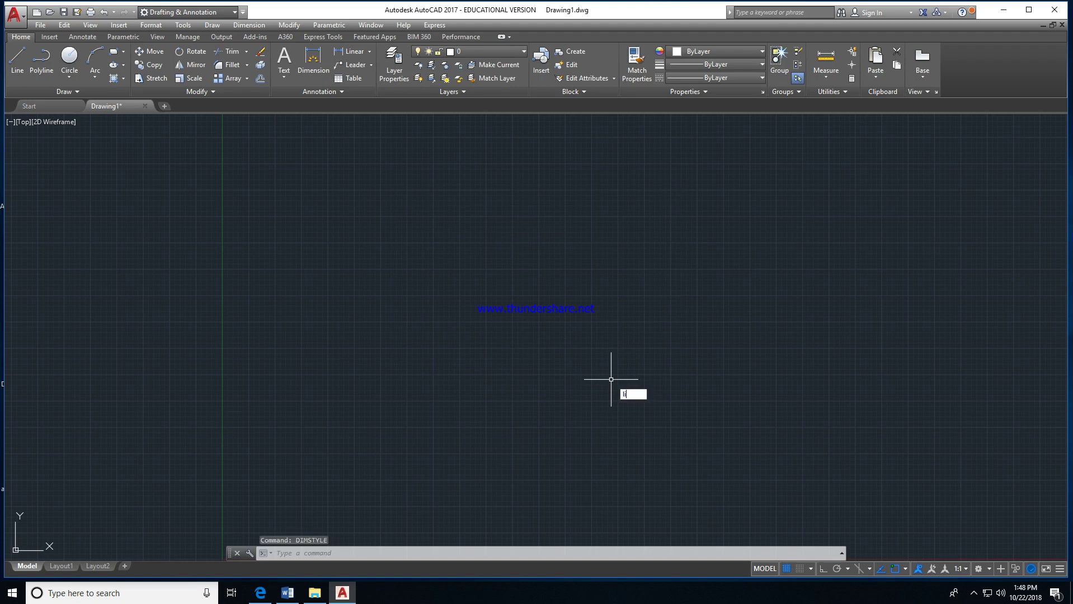
type("netyp")
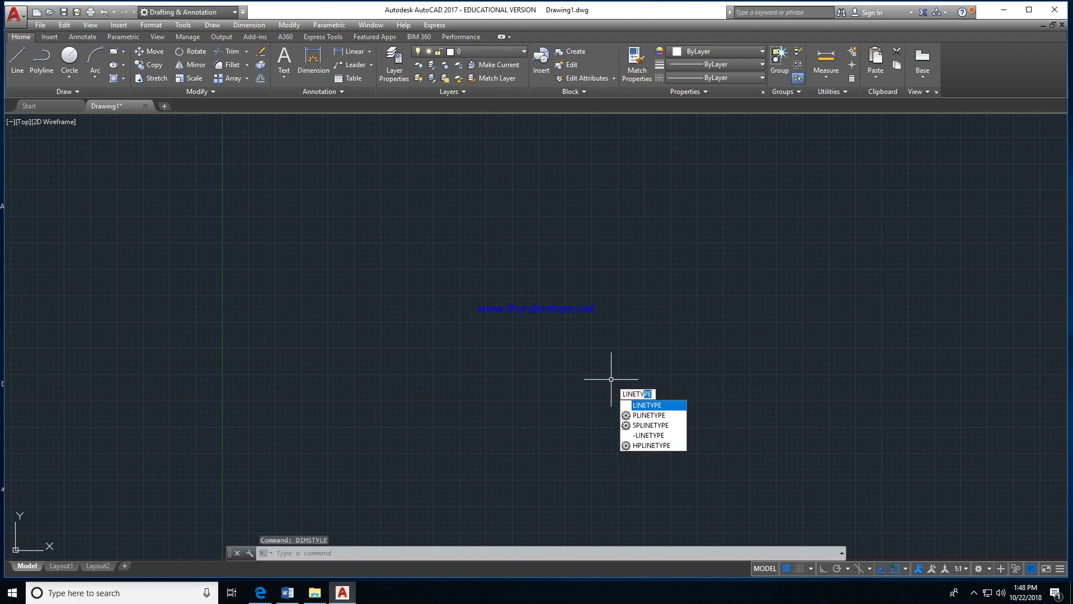
type("e")
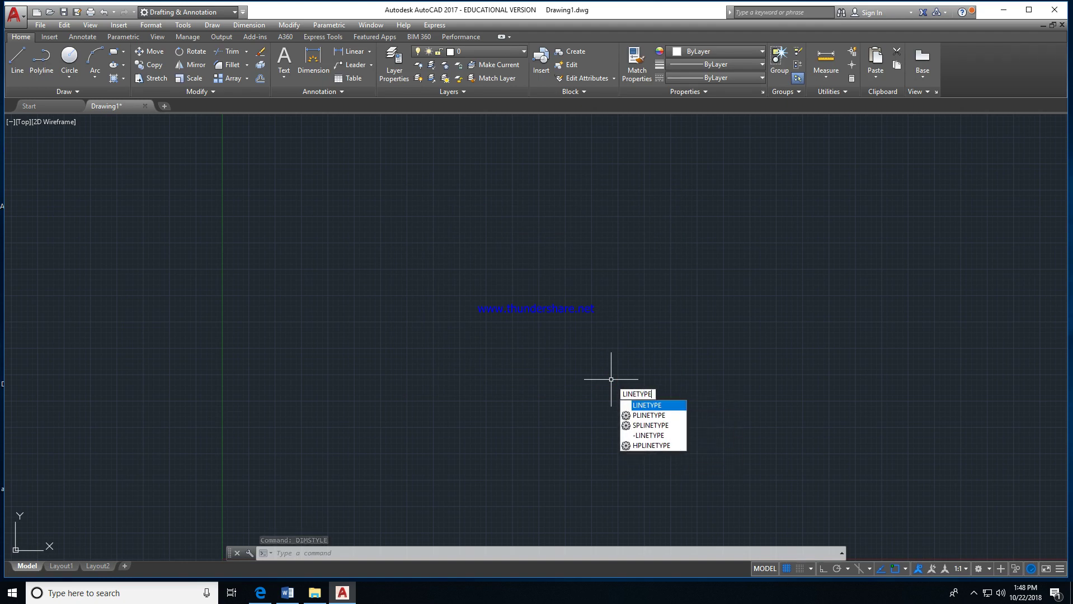
key("Return")
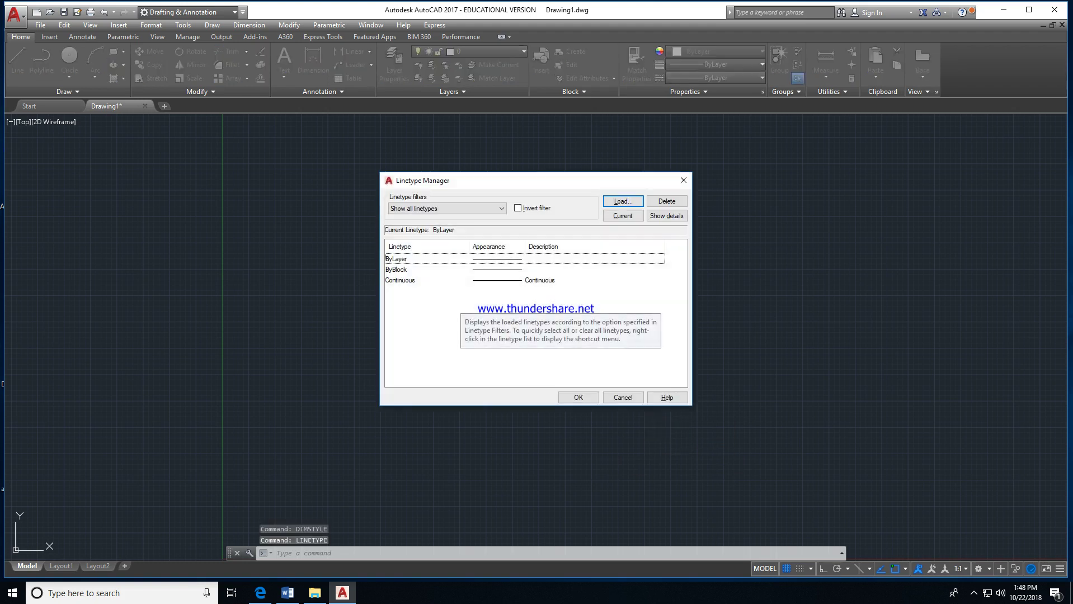
left_click(628, 200)
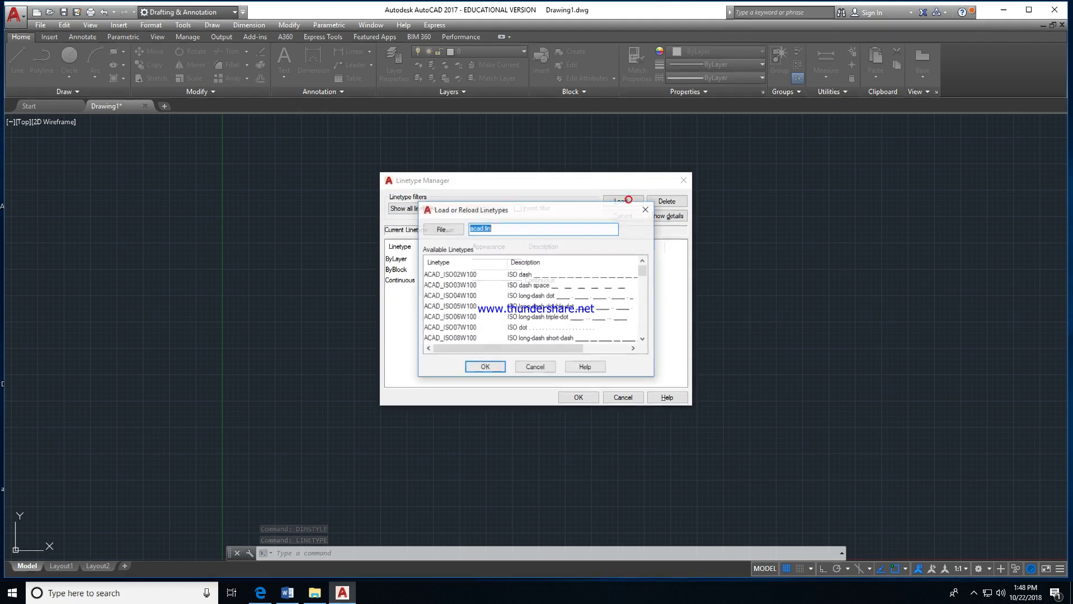
scroll(642, 270, "down", 2)
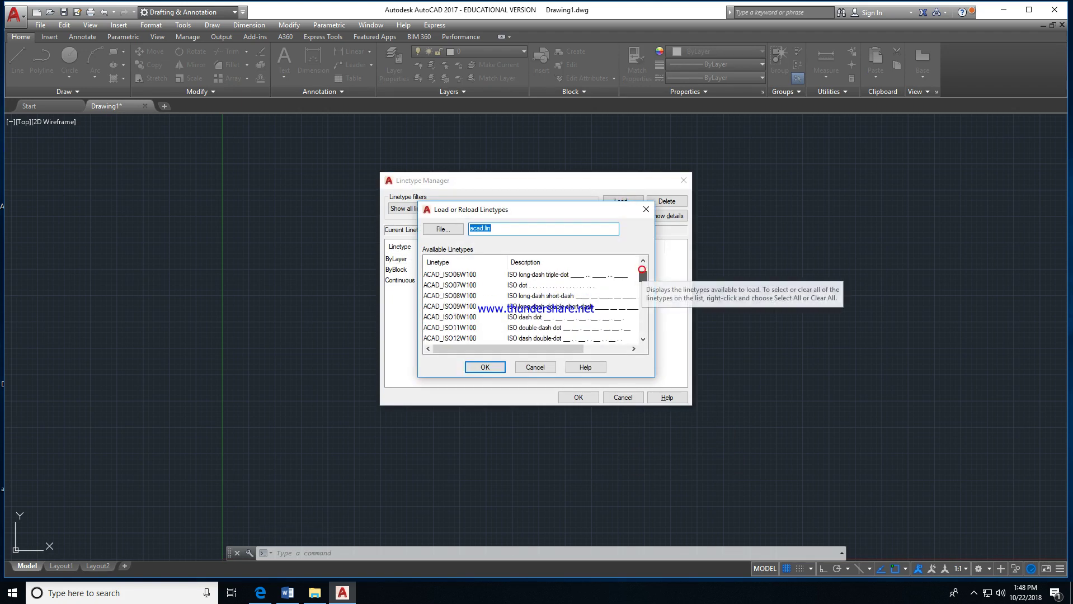
left_click_drag(642, 270, 642, 284)
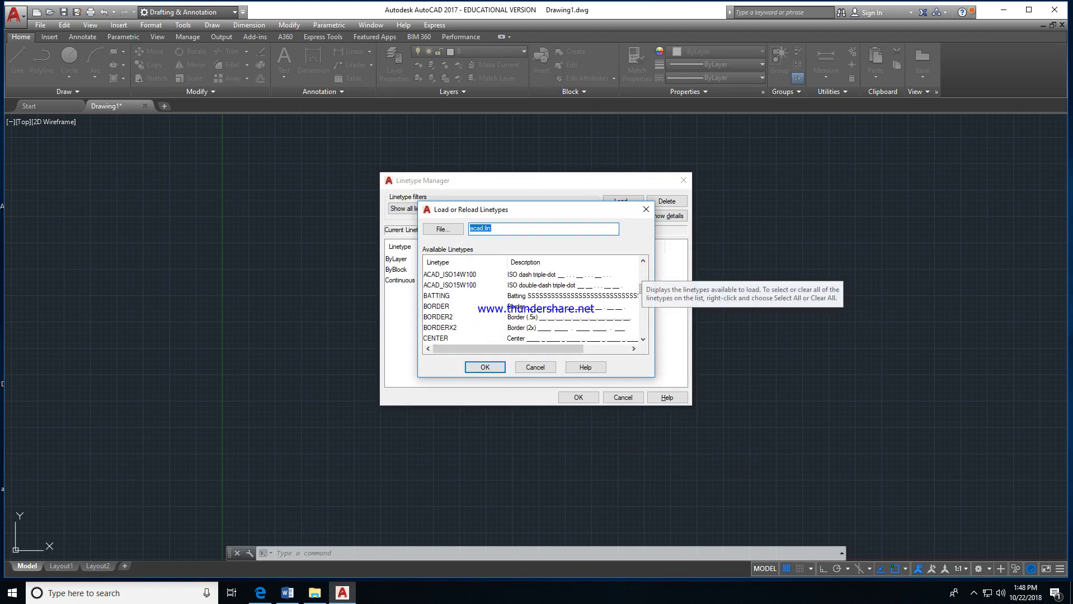
left_click(443, 338)
scroll(642, 305, "down", 4)
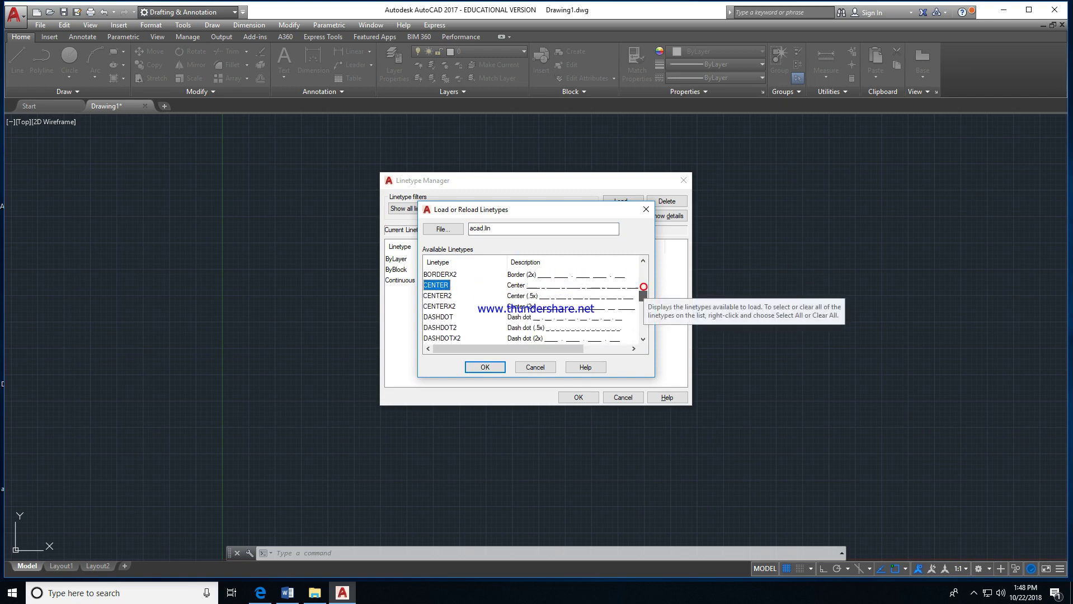
scroll(642, 306, "down", 2)
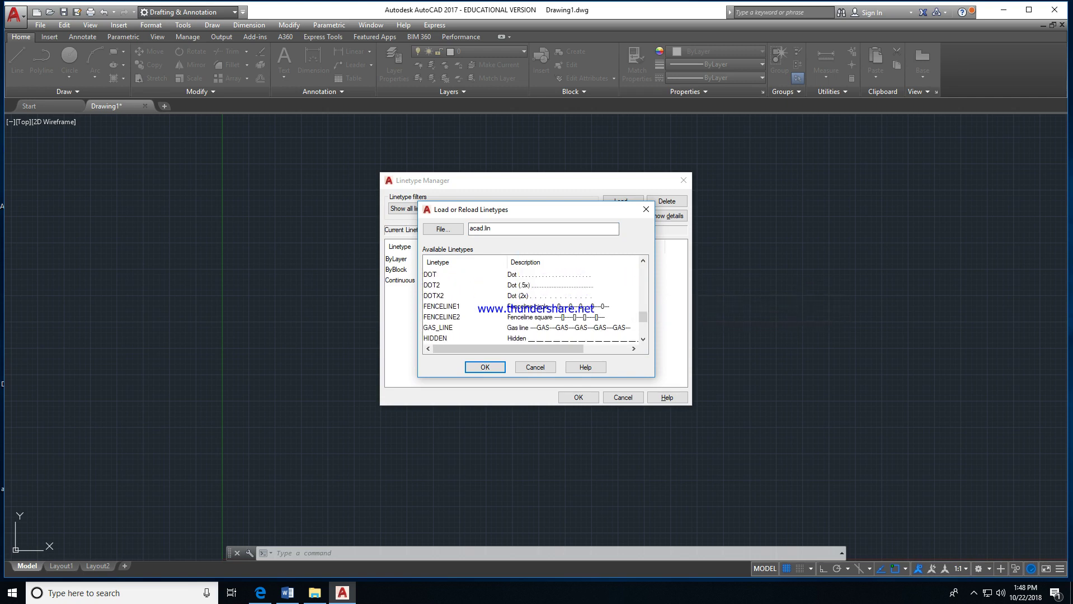
left_click(436, 338, "ctrl")
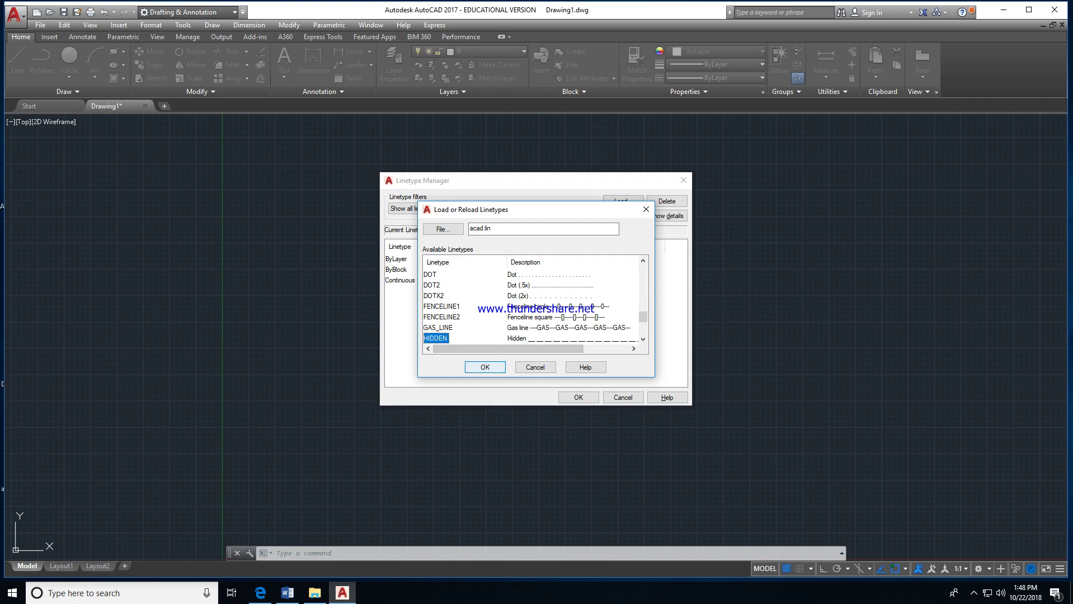
left_click(486, 366)
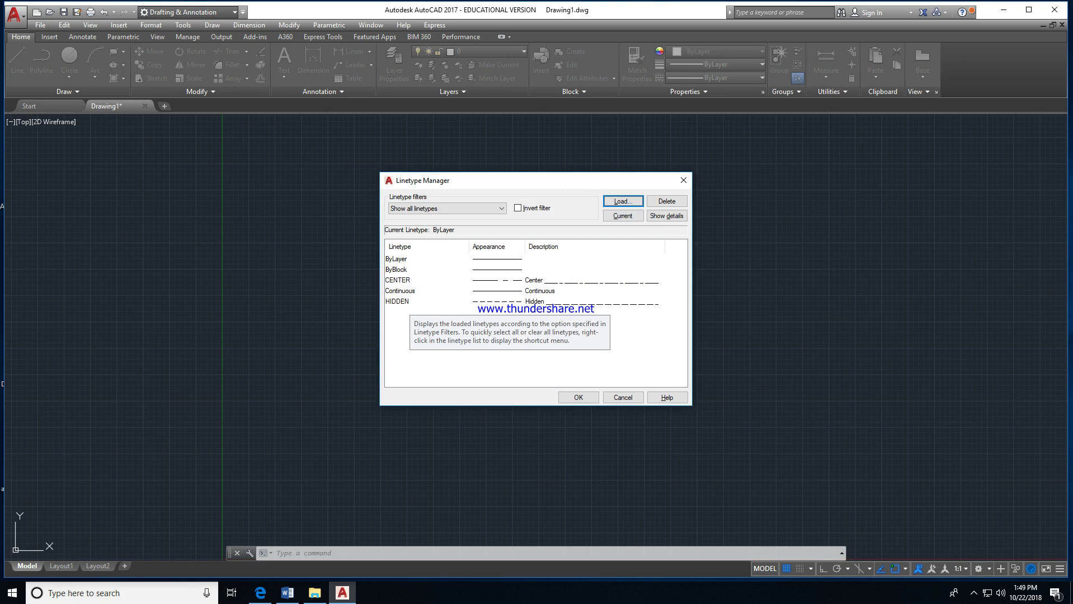
left_click(578, 397)
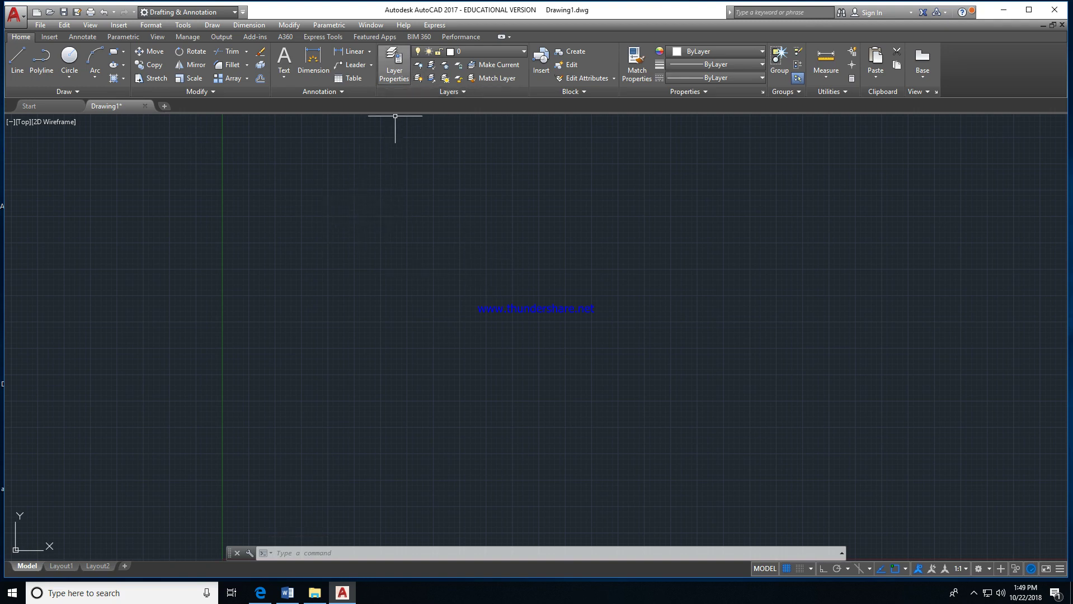
Step: Create a new layer named 'center' in the Layer Properties Manager, leaving it turned on
left_click(394, 66)
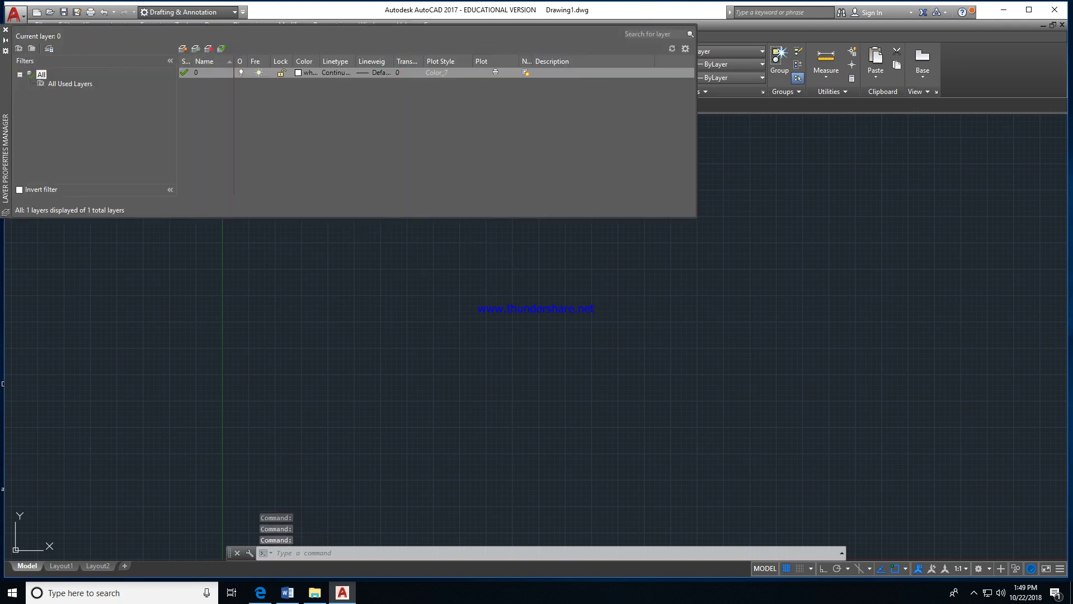
left_click(181, 48)
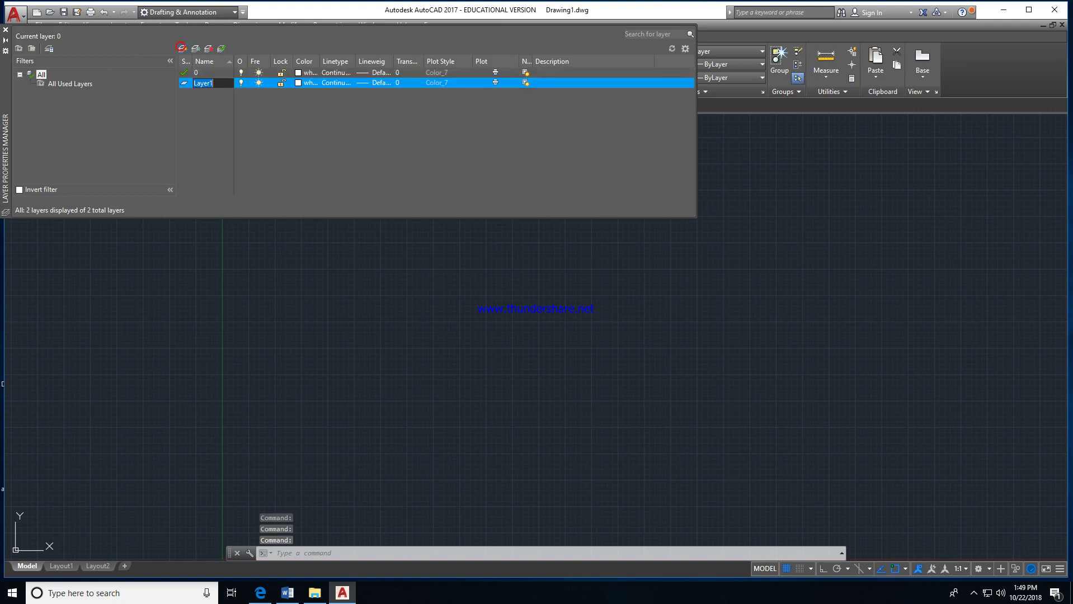
type("ce")
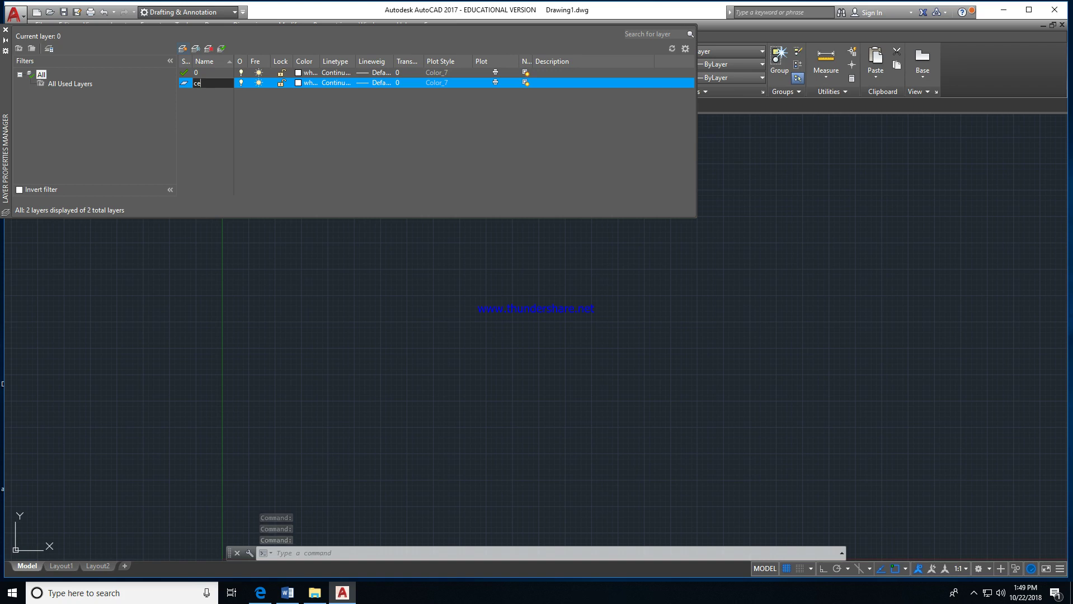
type("nter")
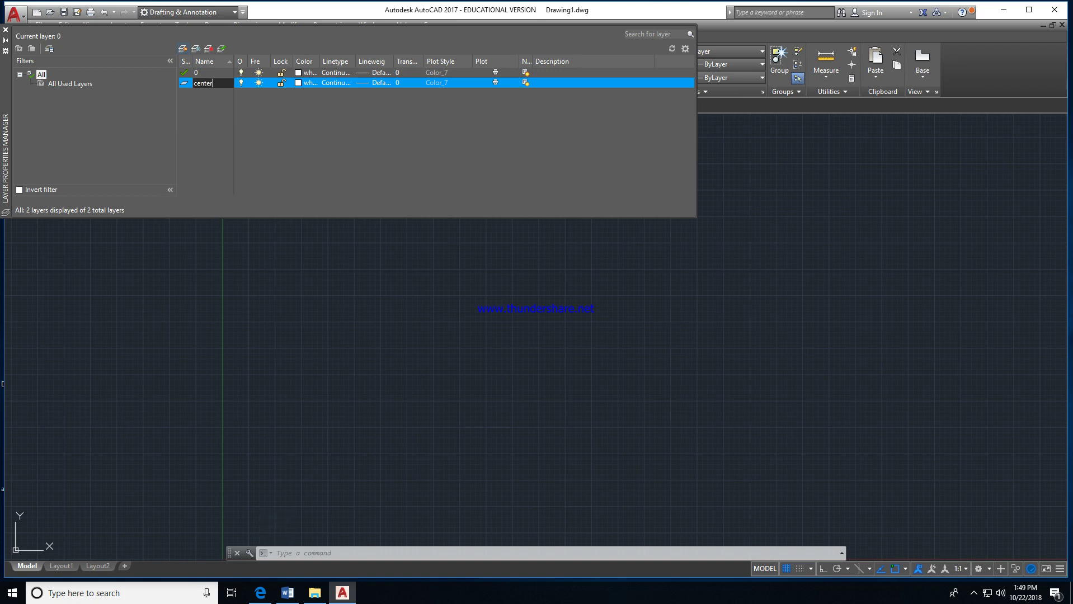
key("Return")
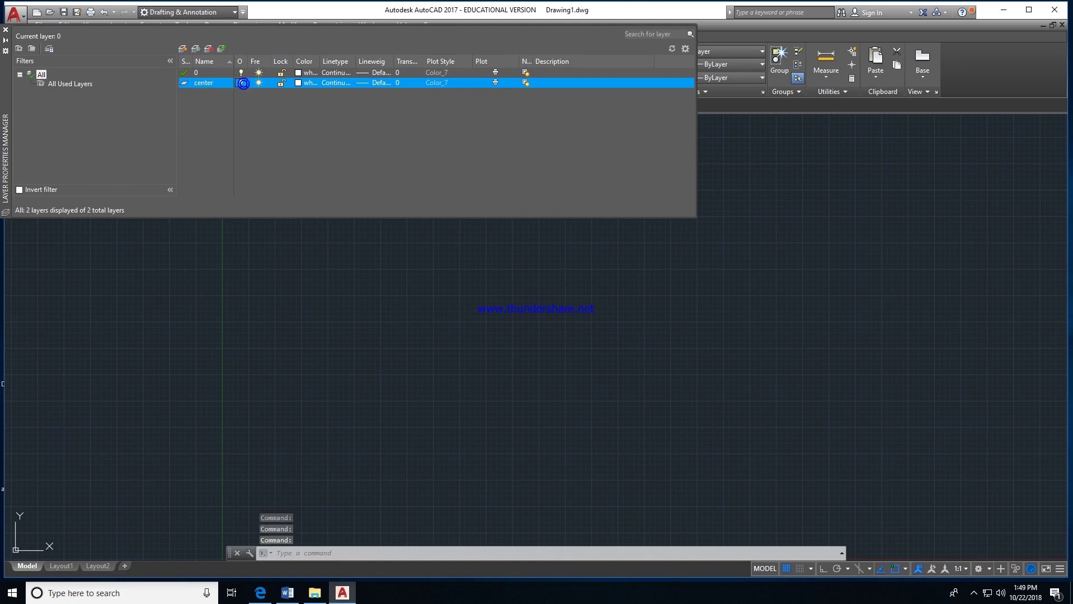
left_click(241, 83)
left_click(241, 83)
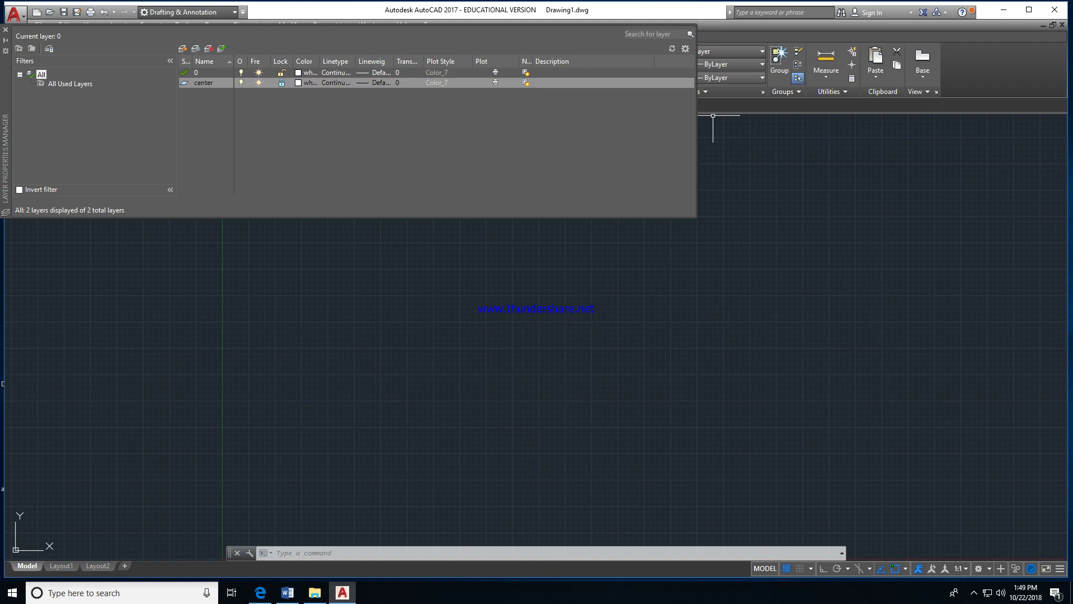
Step: Unlock the center layer and set its colour to magenta
left_click(282, 82)
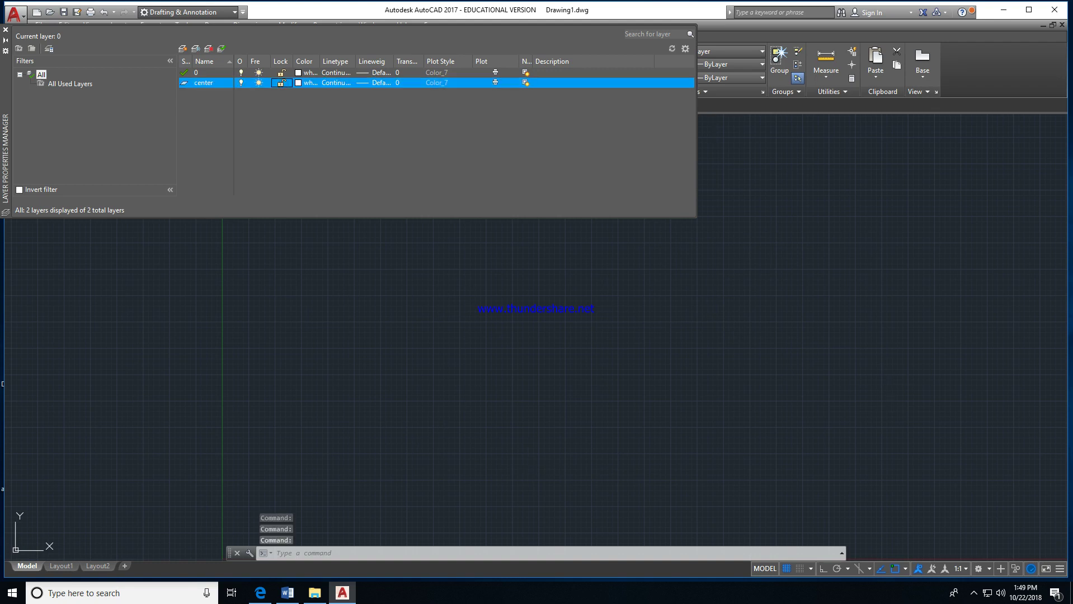
left_click(298, 82)
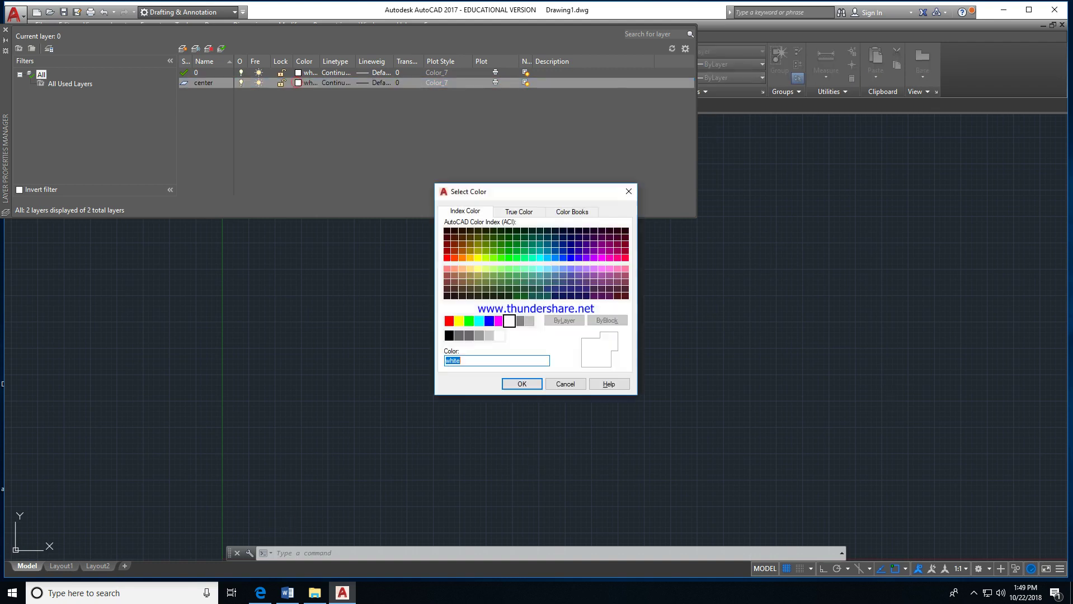
left_click(500, 320)
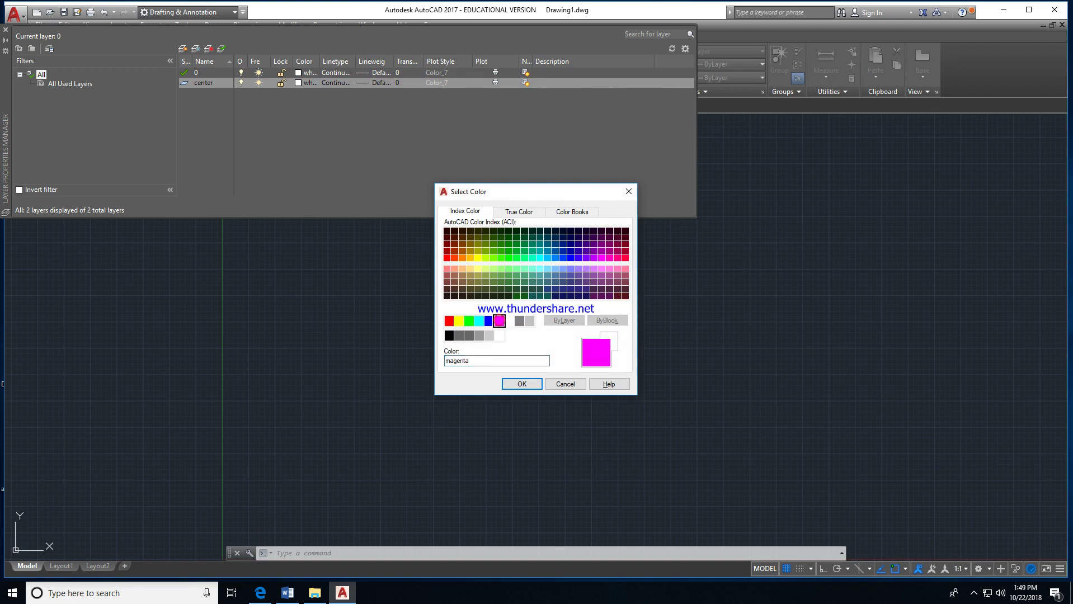
left_click(523, 385)
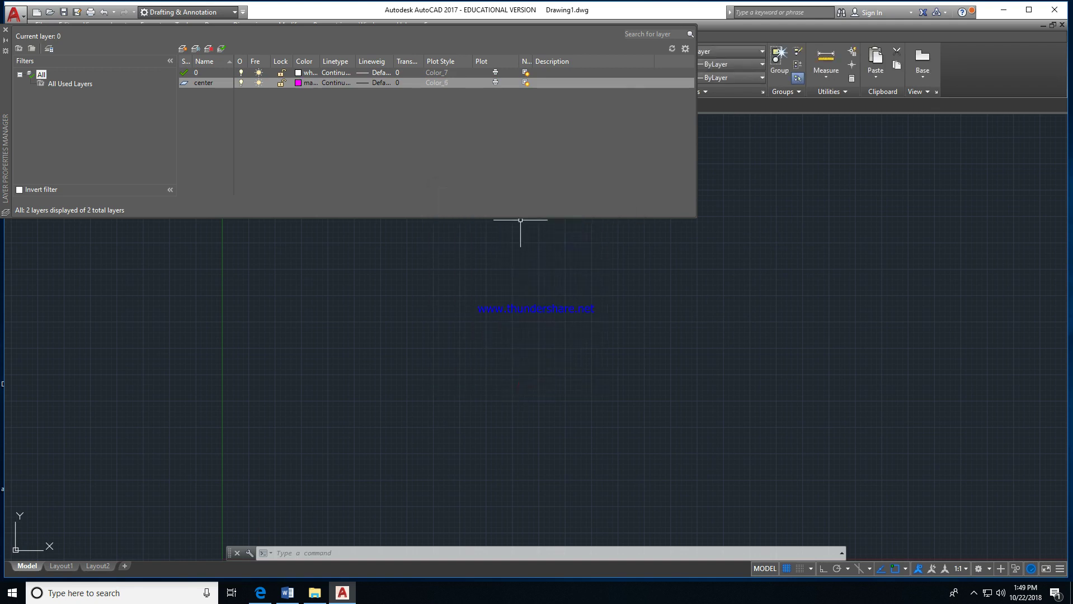
Step: Add a 'dimension' layer coloured green with Continuous linetype
key("alt+n")
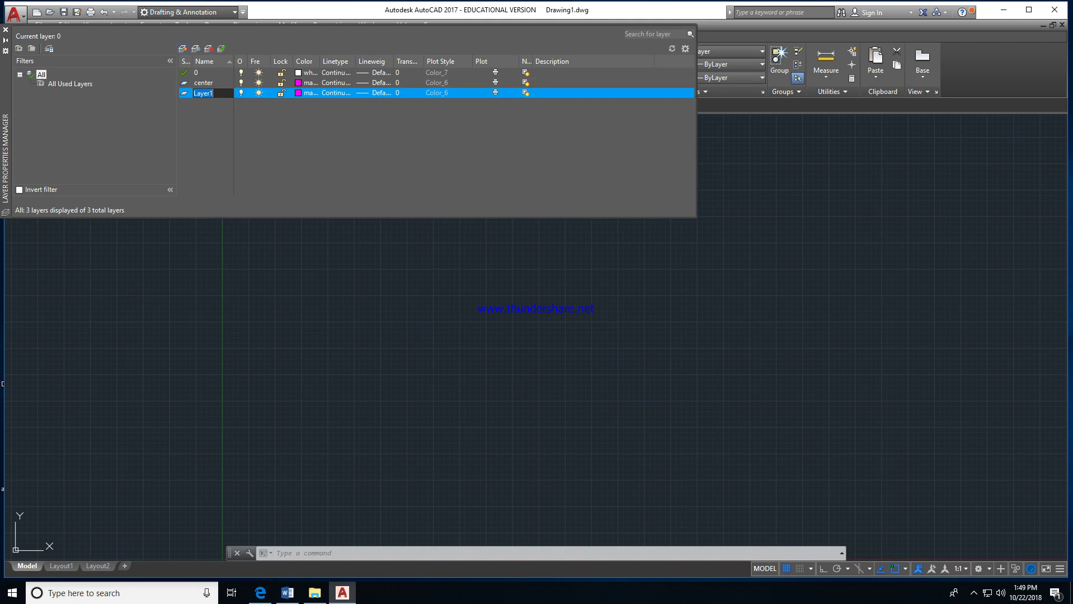
type("dimension")
left_click(299, 92)
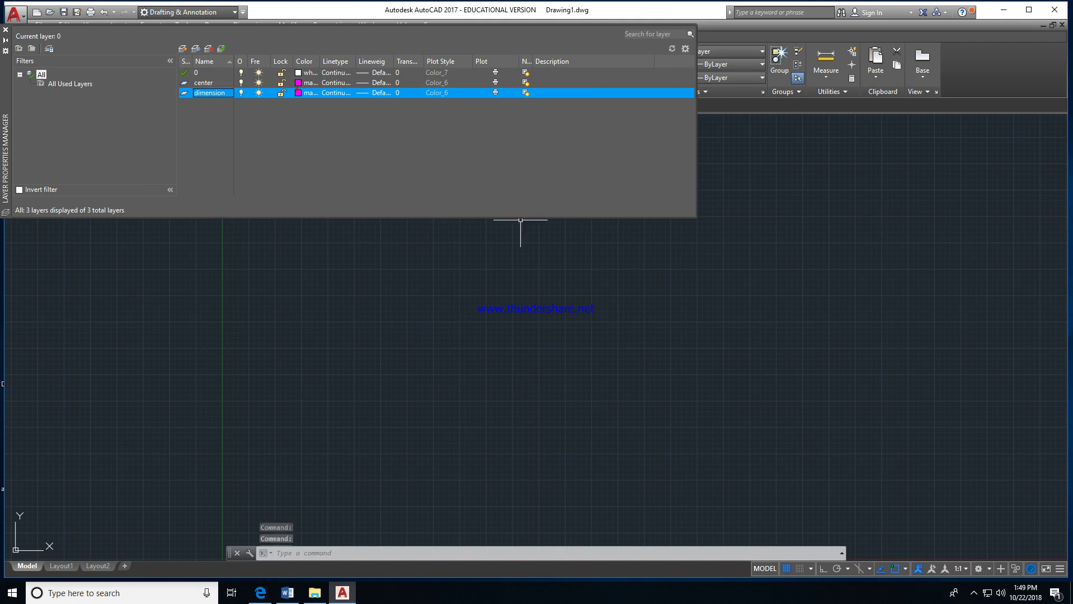
left_click(469, 320)
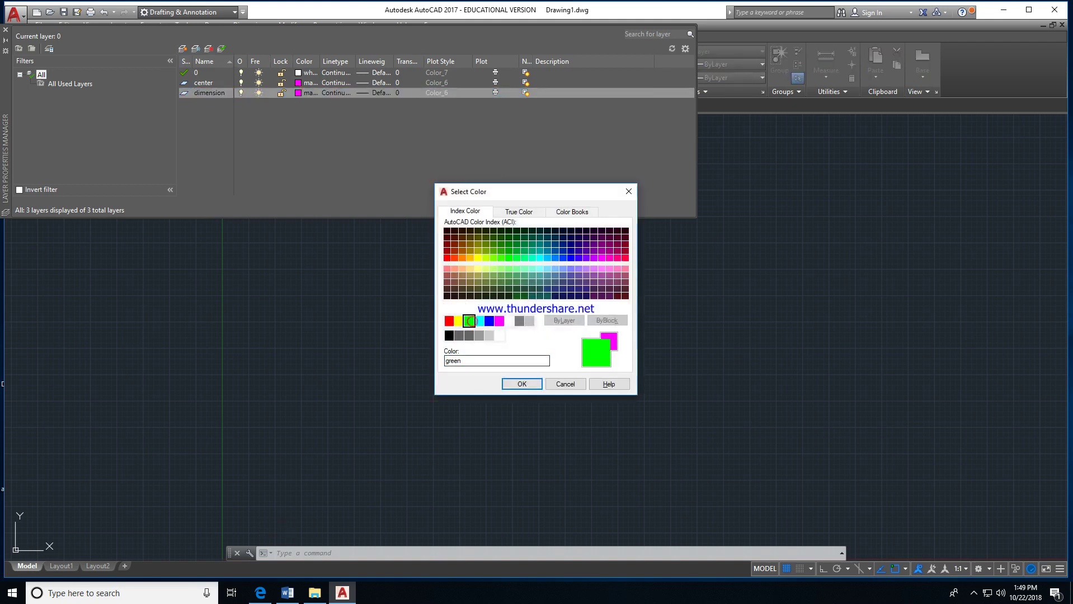
left_click(522, 384)
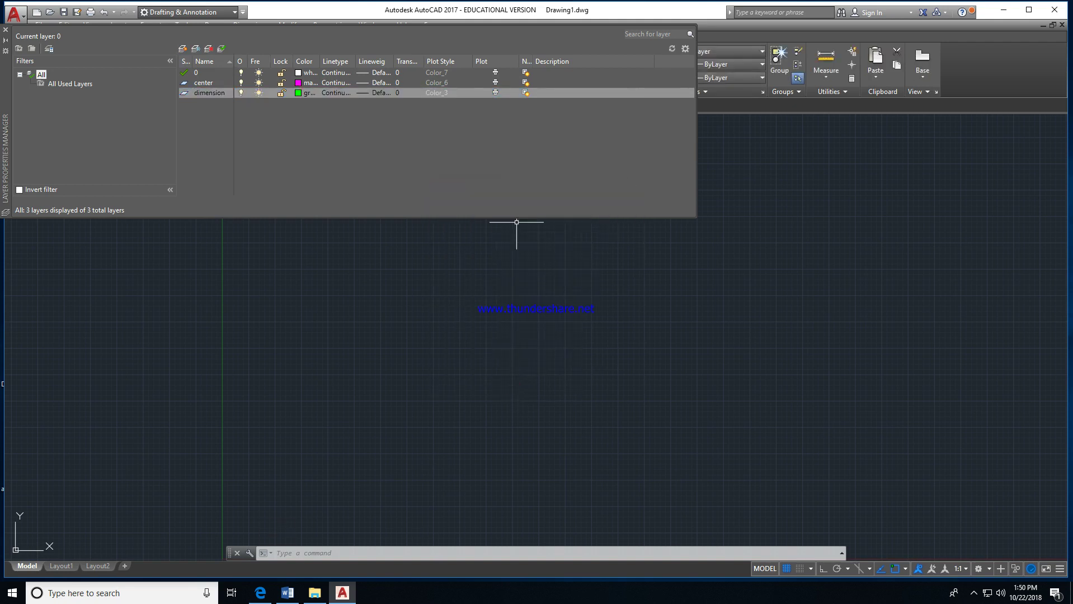
left_click(336, 93)
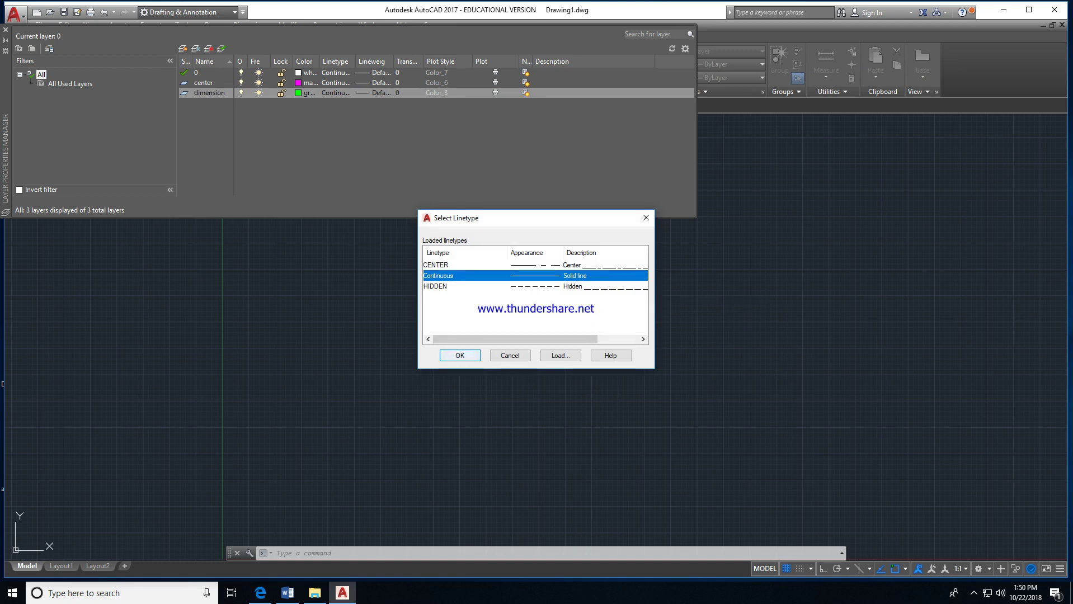
left_click(468, 358)
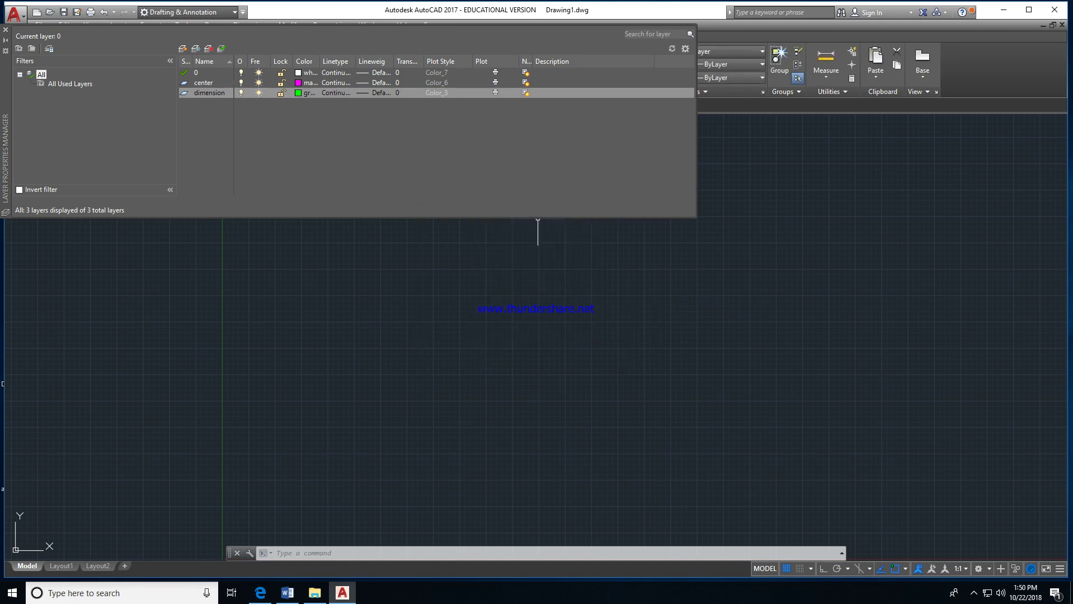
Step: Assign the CENTER linetype to the center layer
left_click(336, 83)
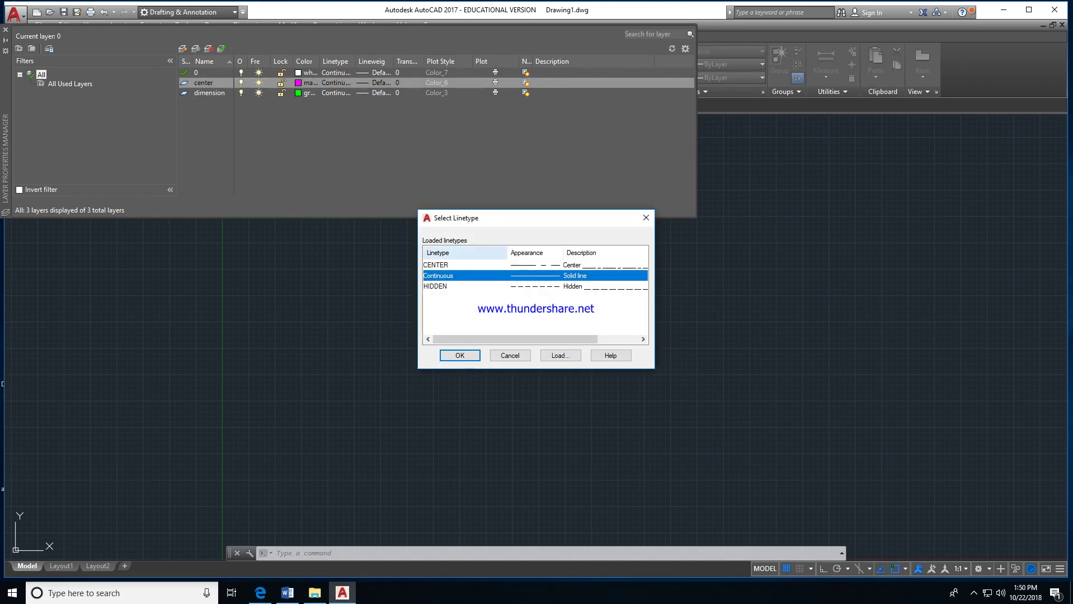
left_click(436, 264)
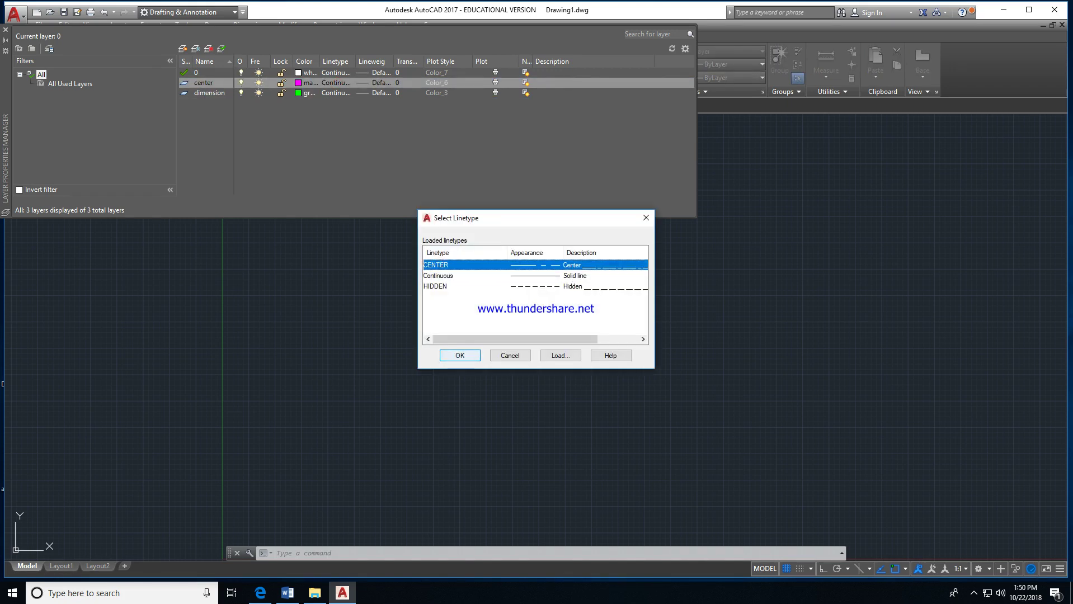
left_click(460, 355)
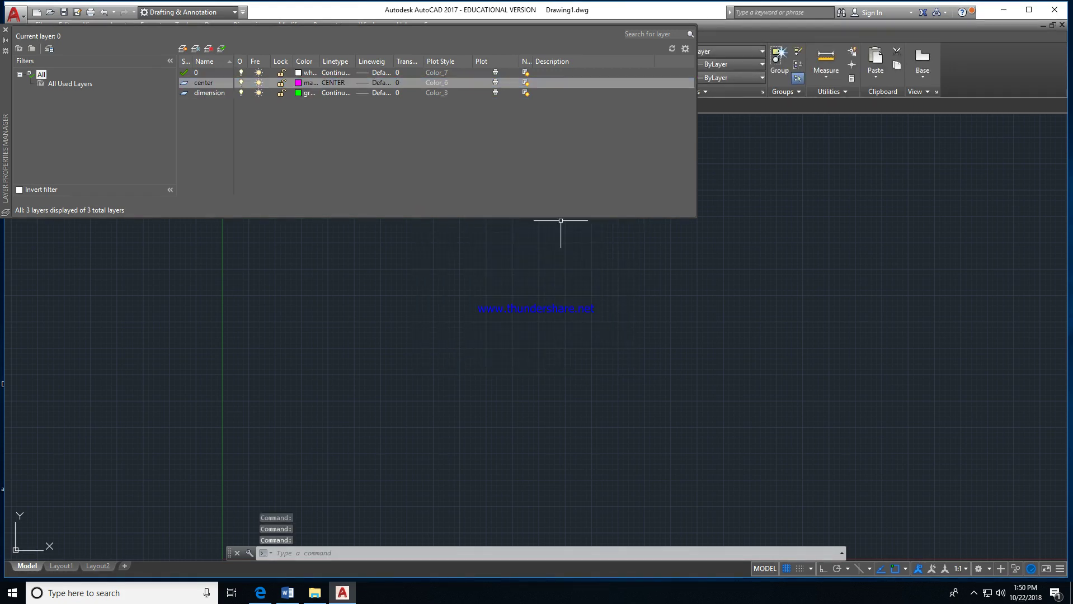
key("alt+n")
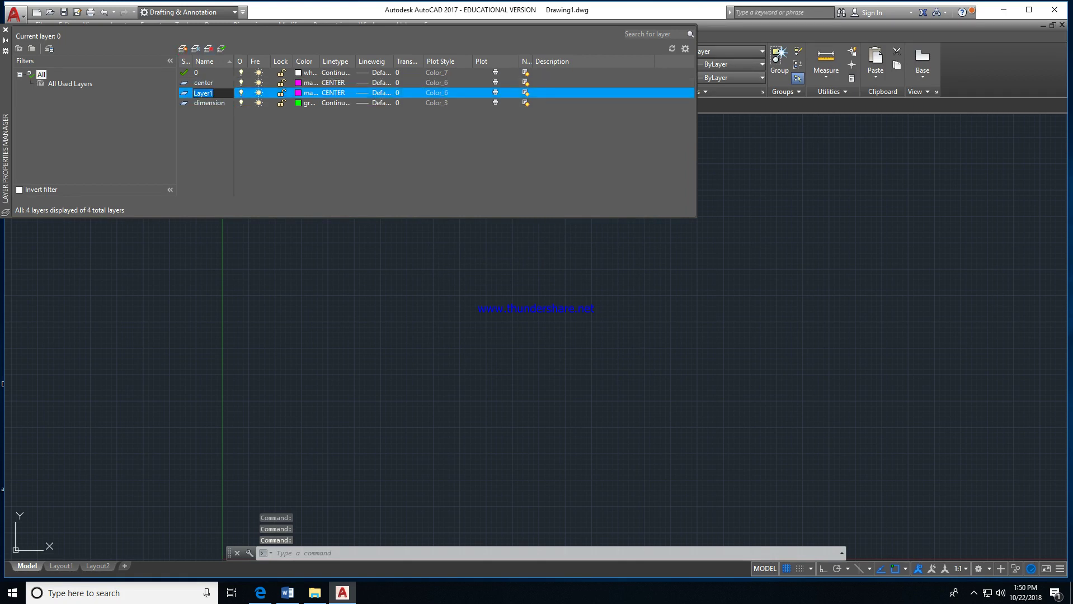
Step: Name the new layer 'hidden' and give it red colour, 0.09 mm lineweight and HIDDEN linetype
type("hidde")
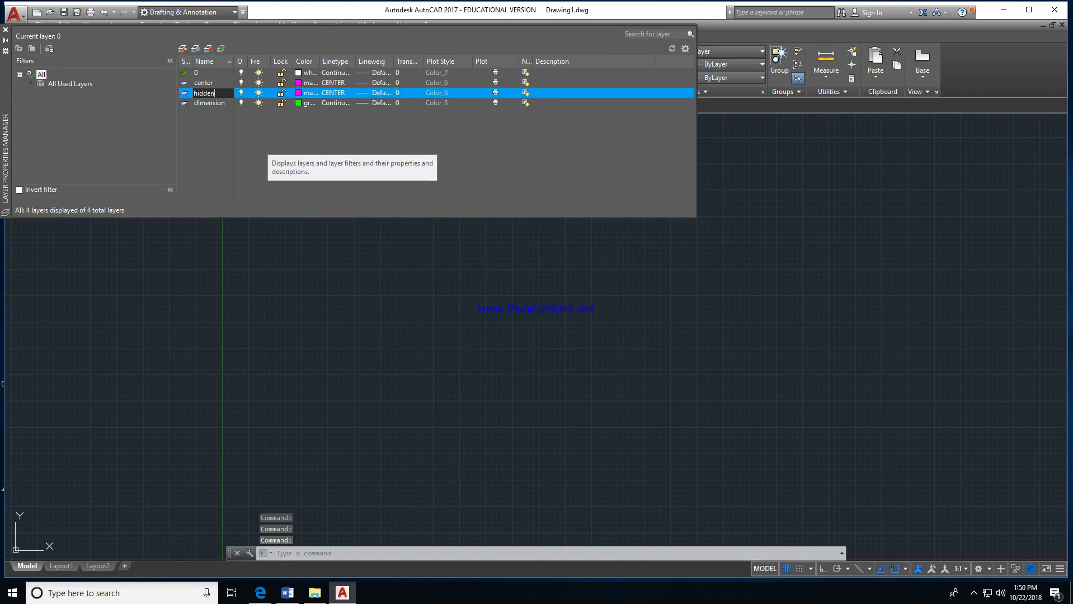
type("n")
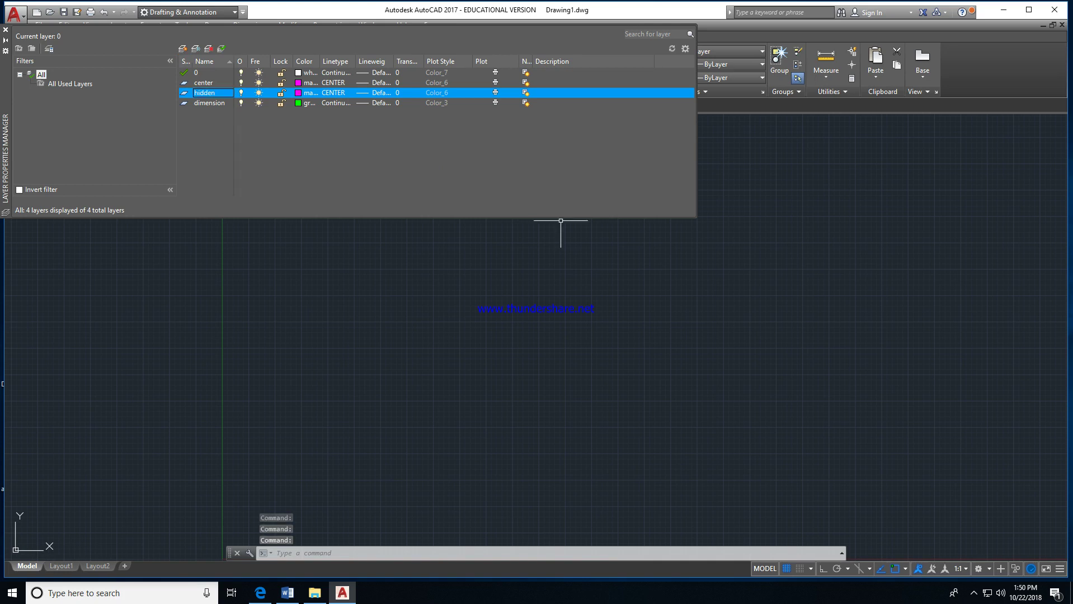
left_click(298, 92)
left_click(448, 320)
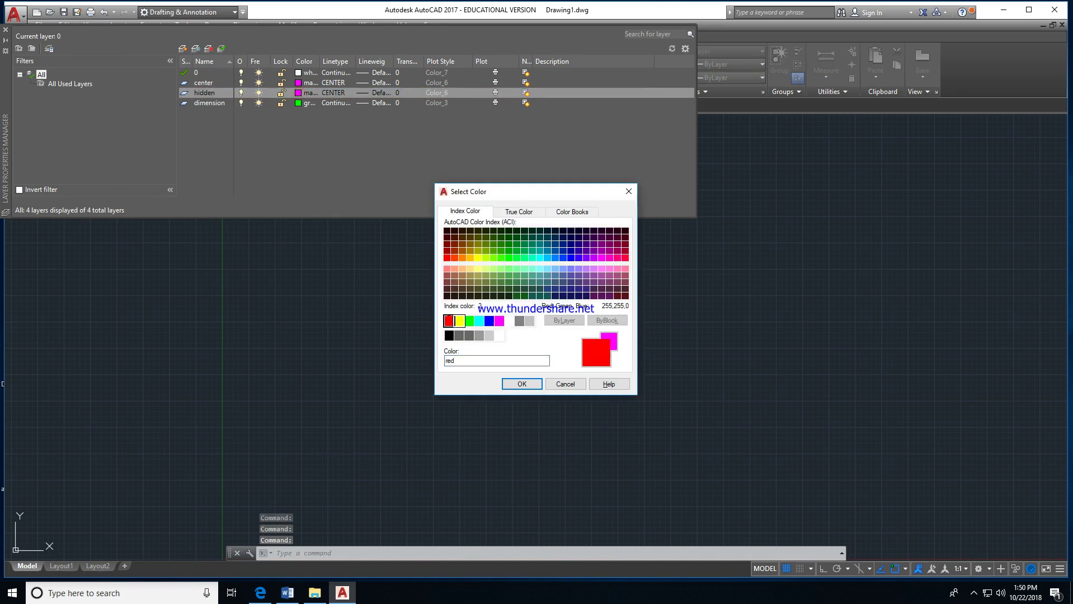
left_click(522, 384)
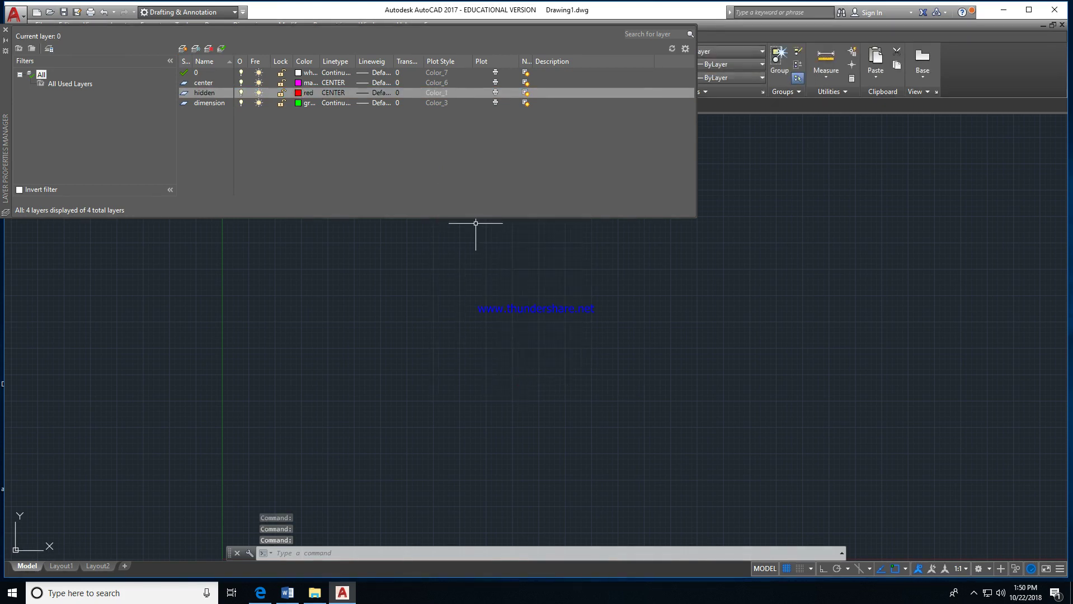
left_click(372, 93)
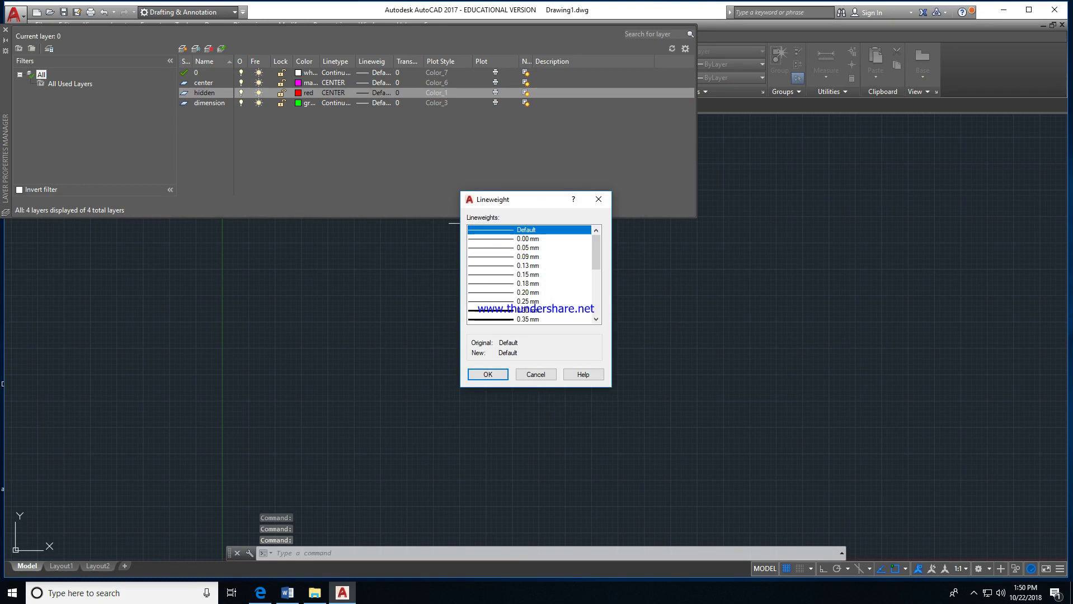
left_click(529, 257)
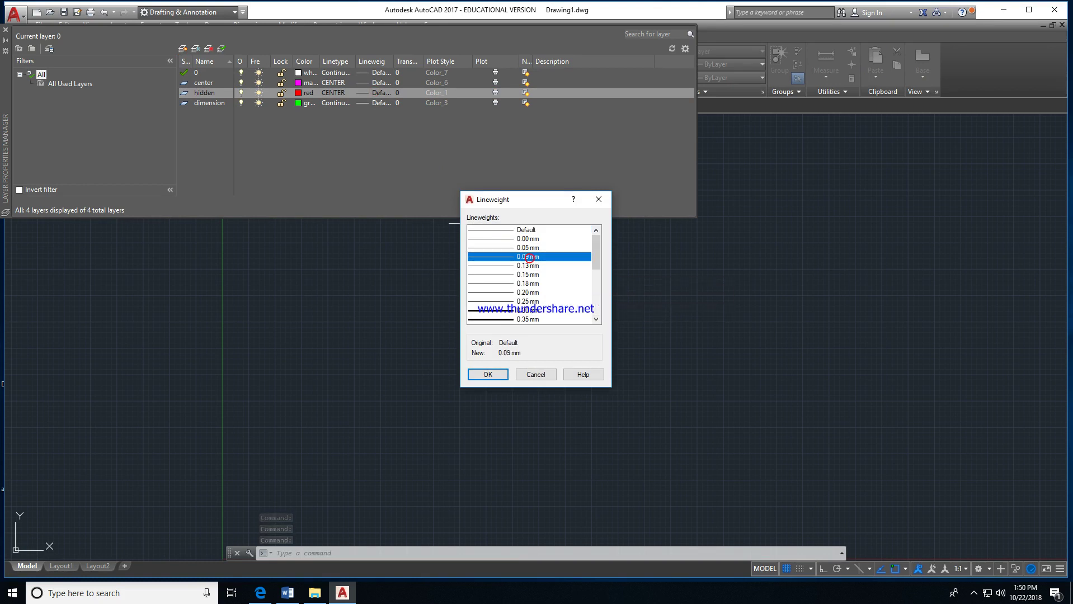
left_click(488, 375)
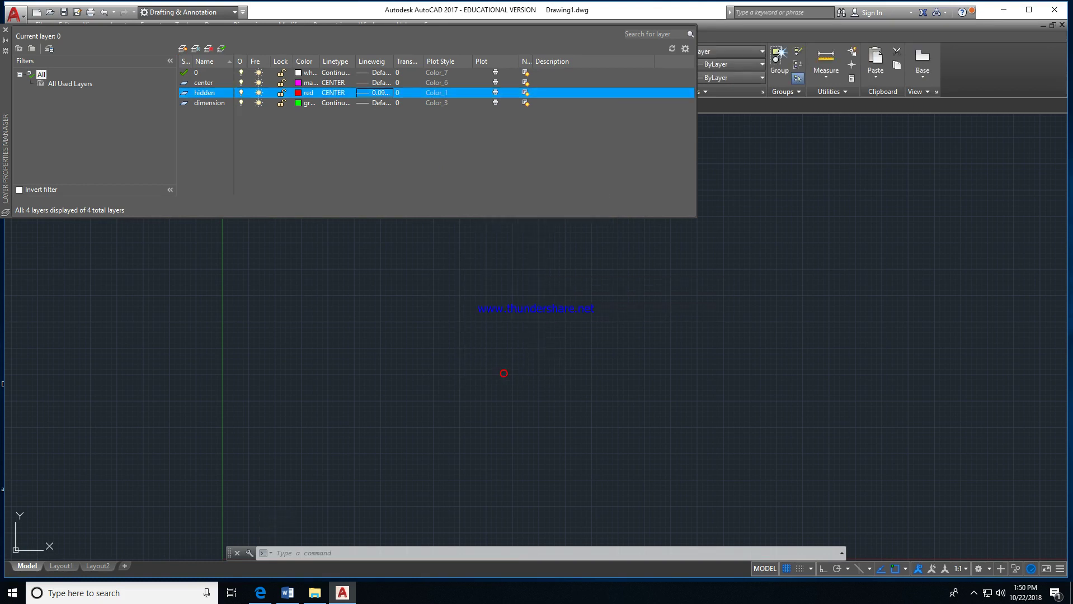
left_click(334, 93)
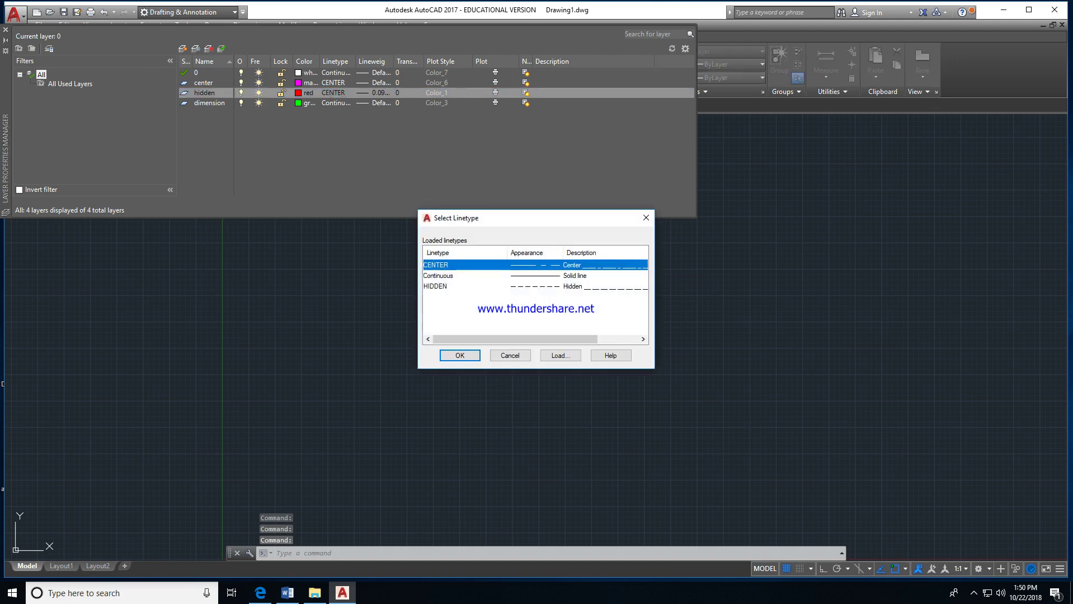
left_click(438, 287)
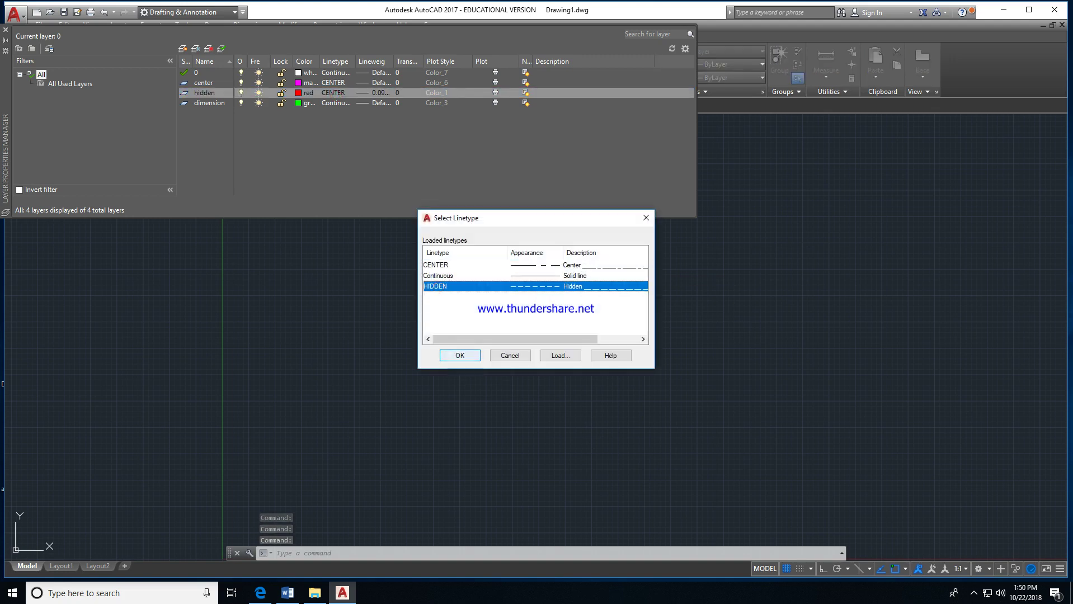
left_click(460, 356)
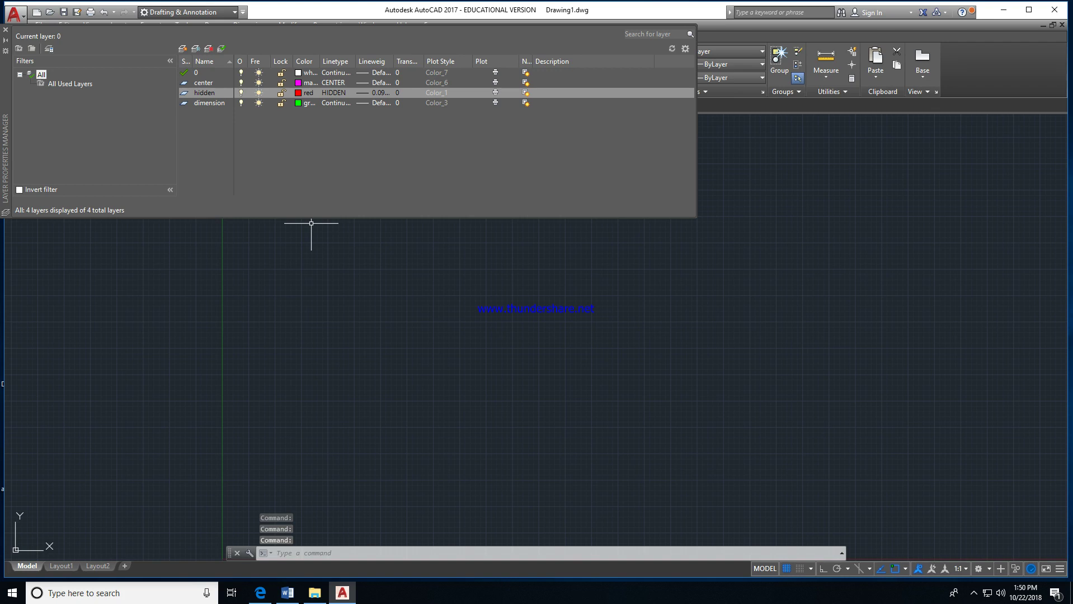
left_click(182, 49)
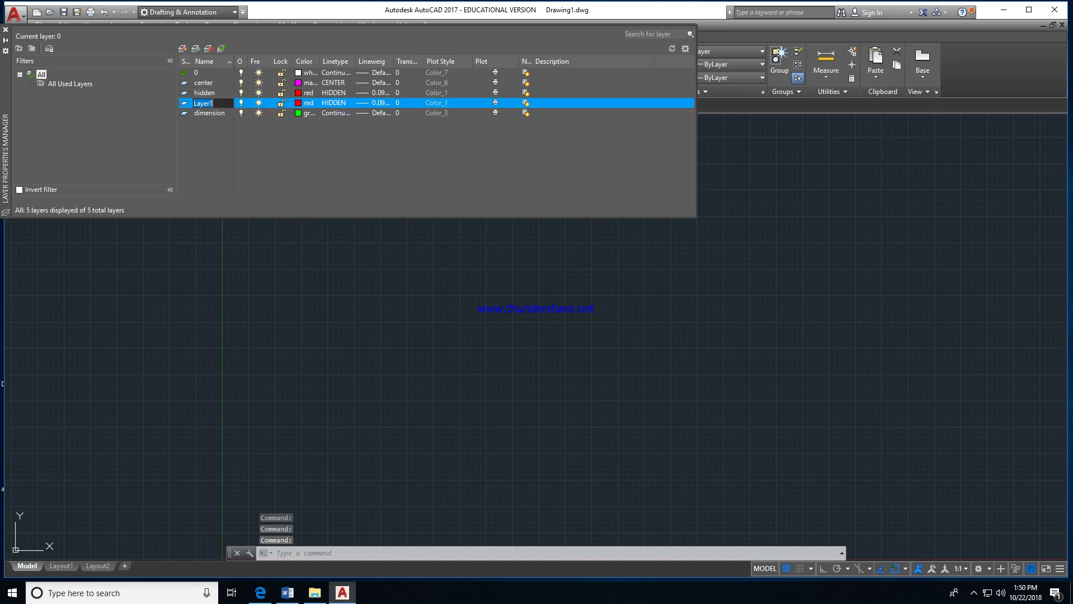
Step: Name the new layer 'thick' and give it blue colour, Continuous linetype and 0.30 mm lineweight
type("thic")
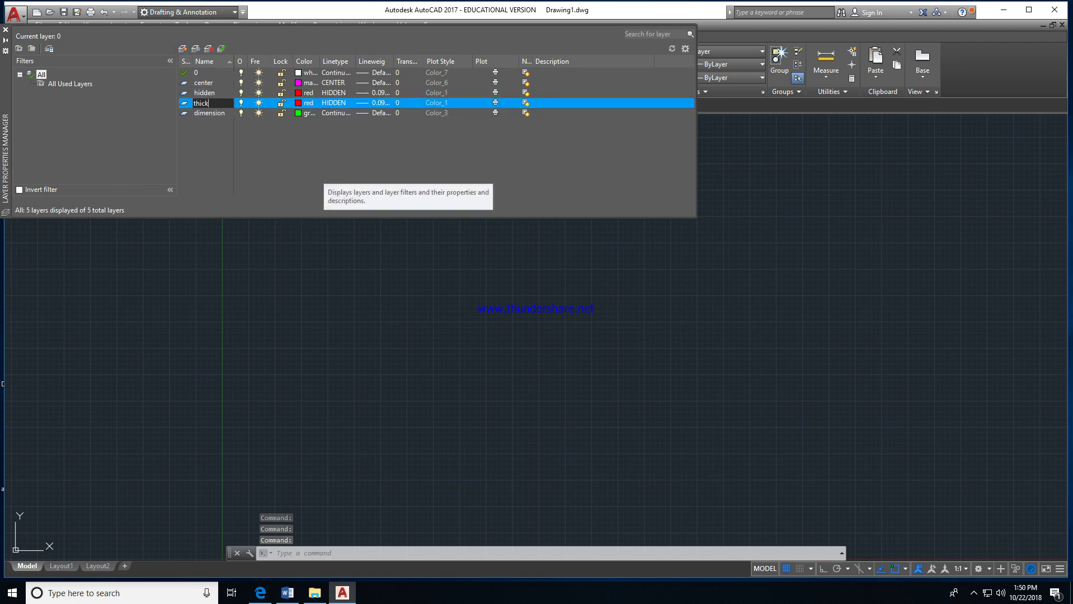
type("k")
left_click(307, 102)
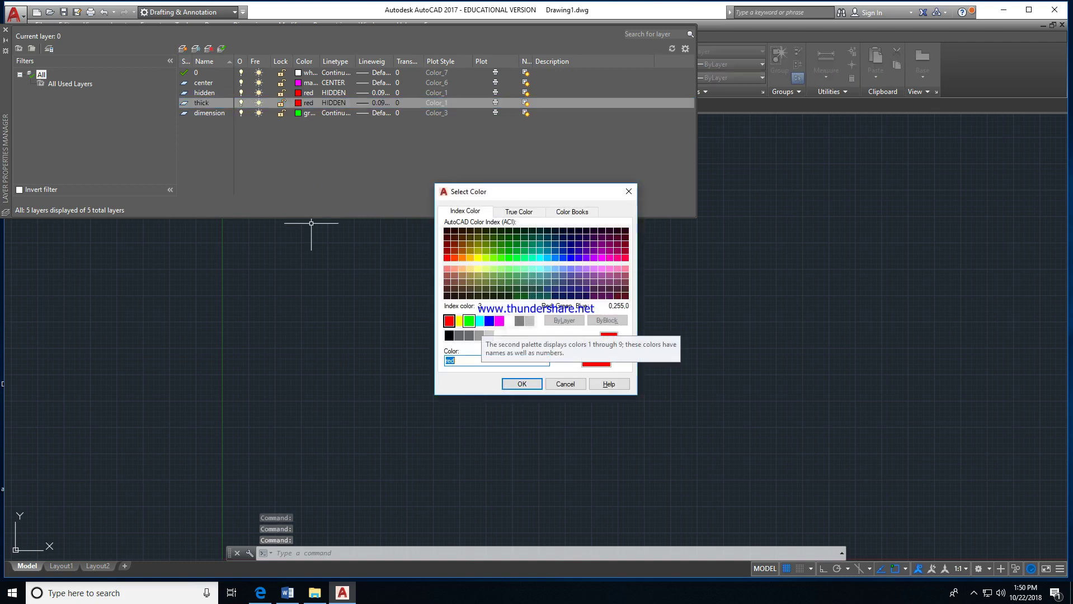
left_click(489, 321)
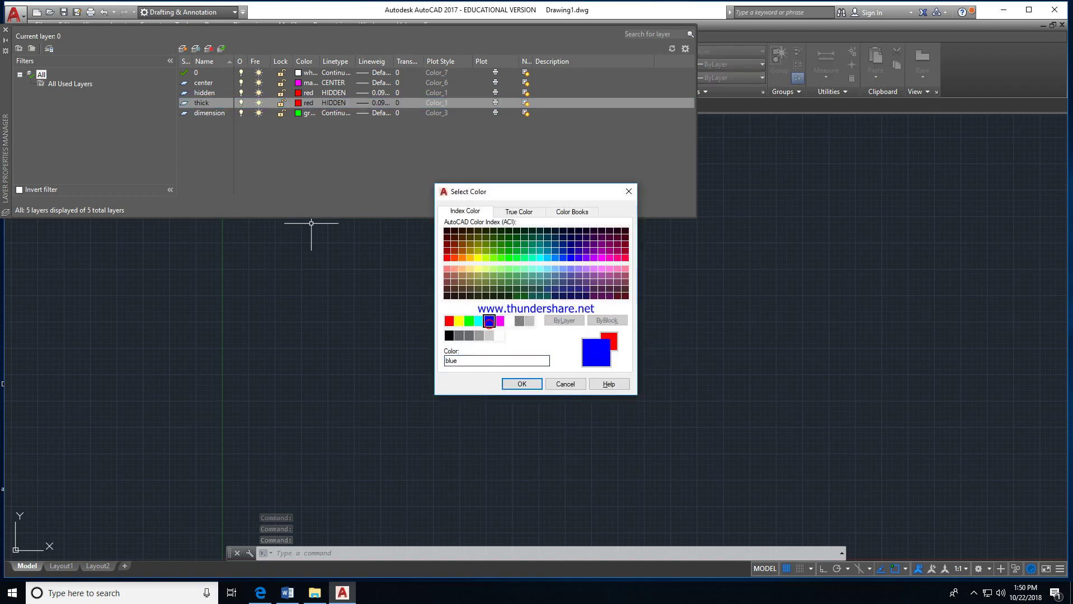
left_click(513, 383)
left_click(334, 103)
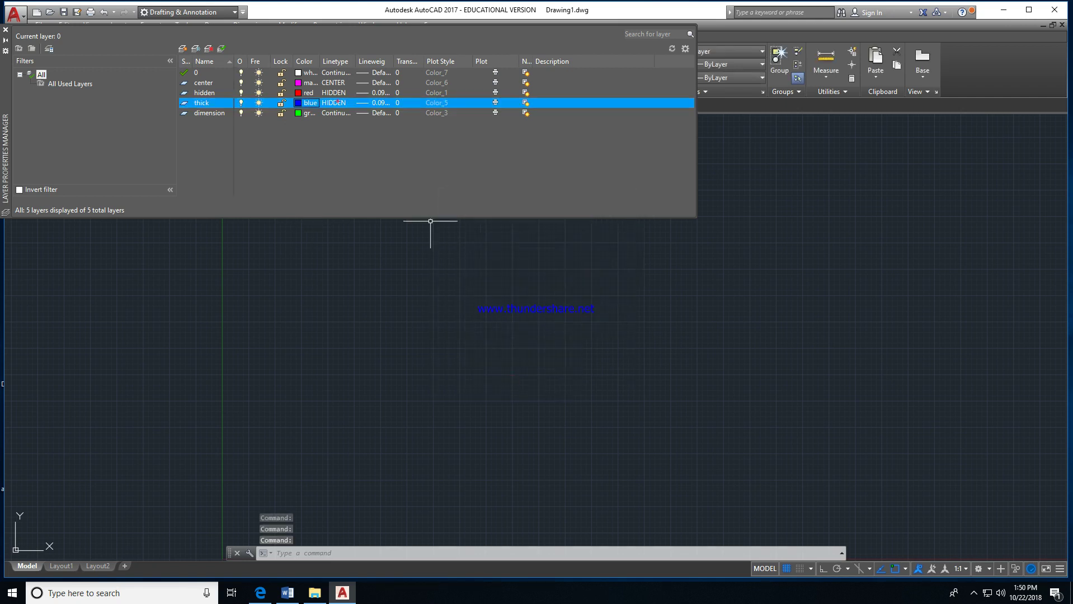
left_click(438, 276)
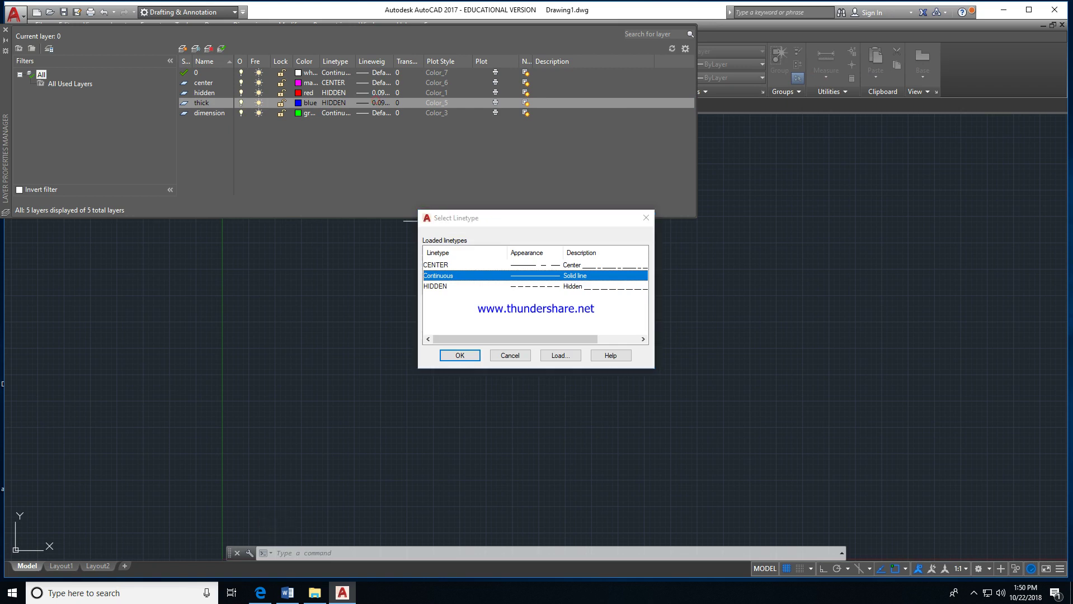
left_click(456, 356)
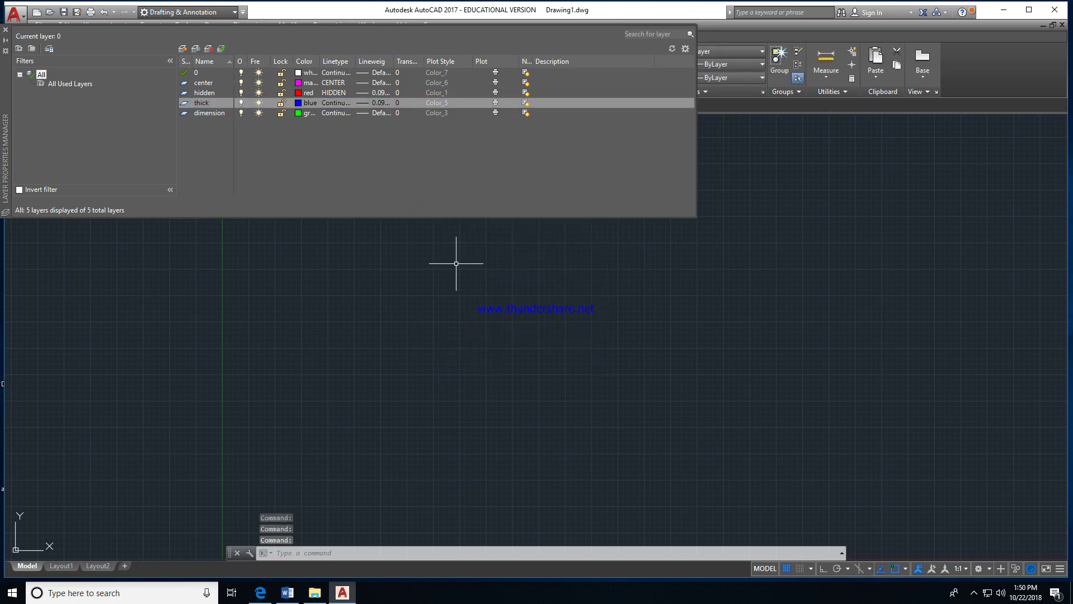
left_click(373, 92)
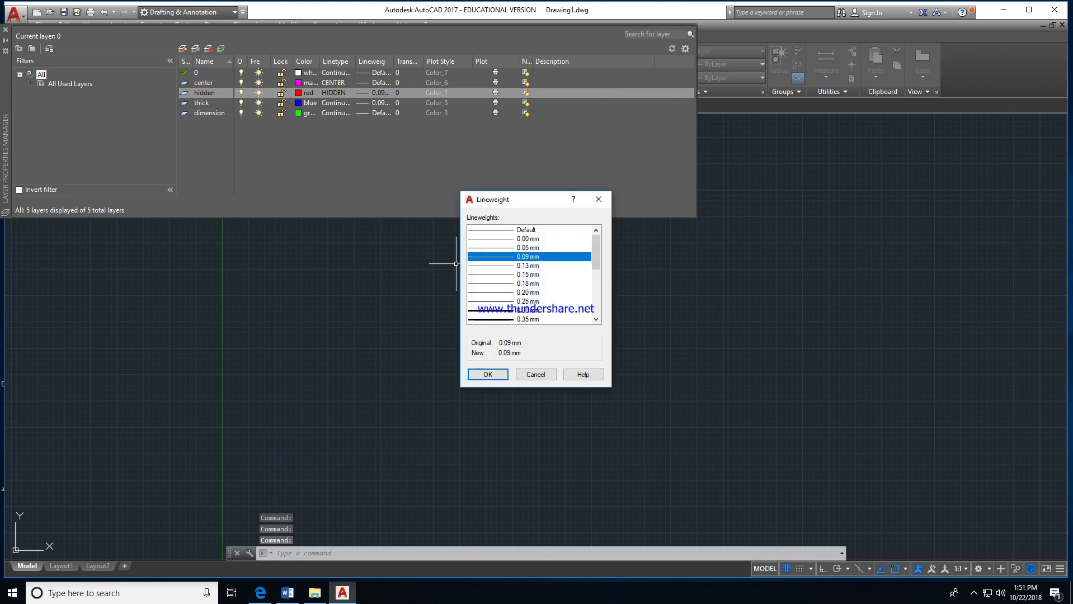
left_click(488, 374)
left_click(374, 102)
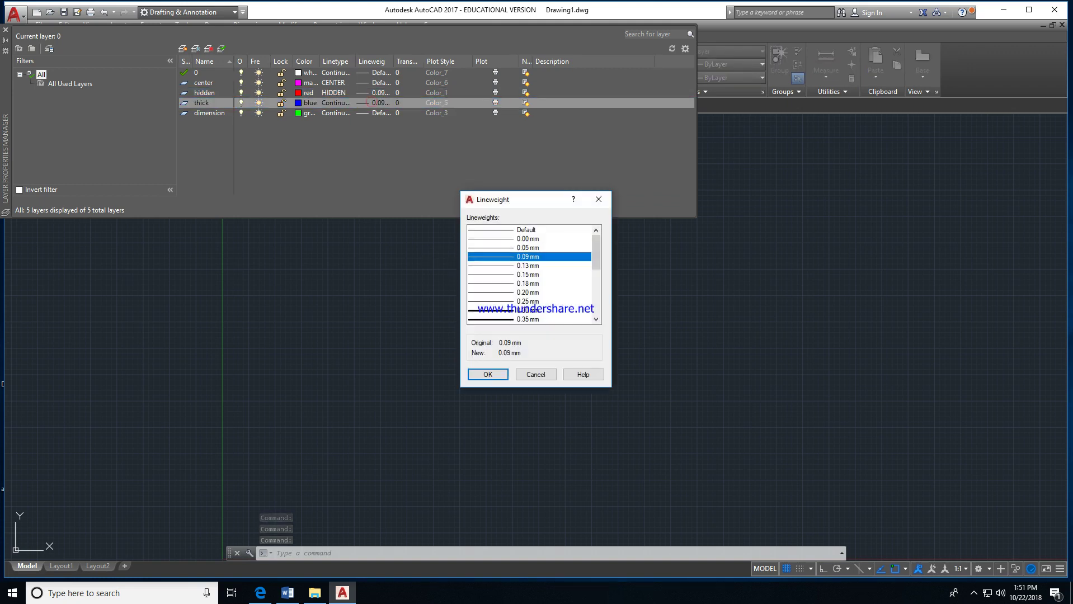
left_click(498, 310)
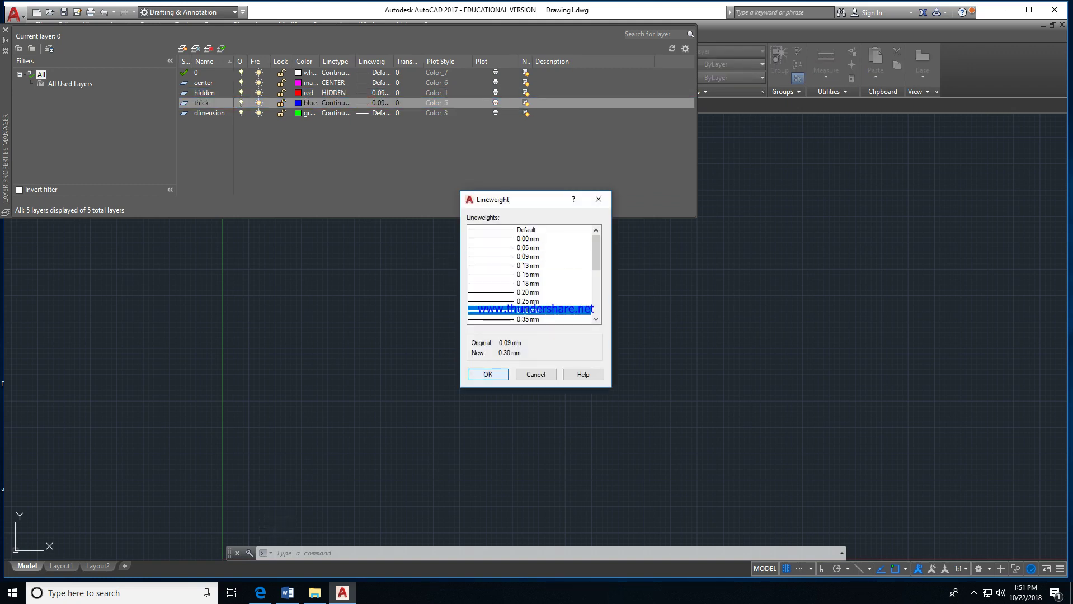
left_click(498, 376)
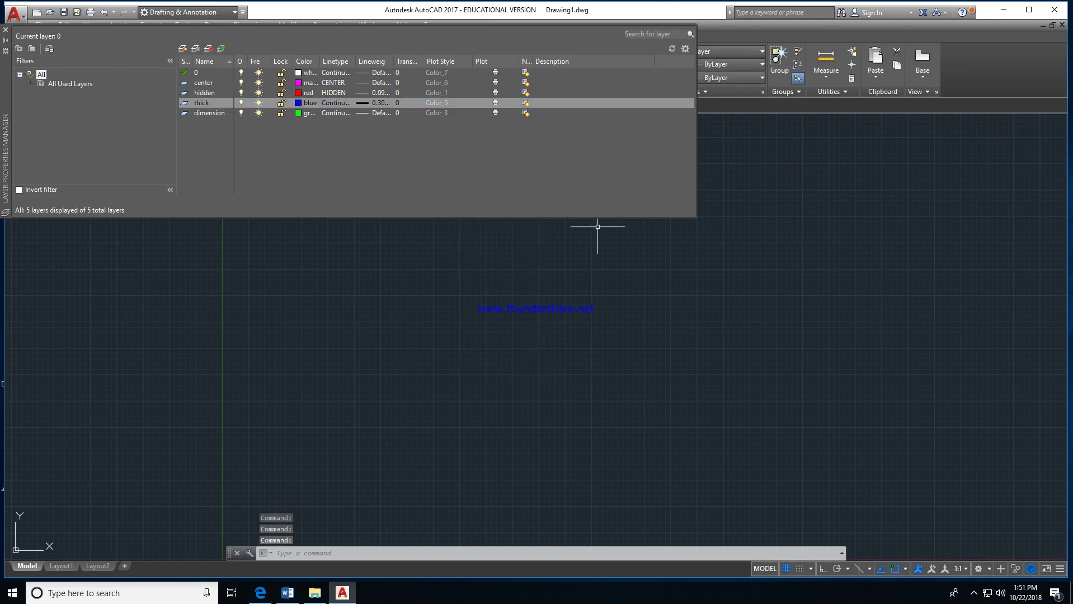
Step: Add a layer named 'thin' coloured cyan
key("alt+n")
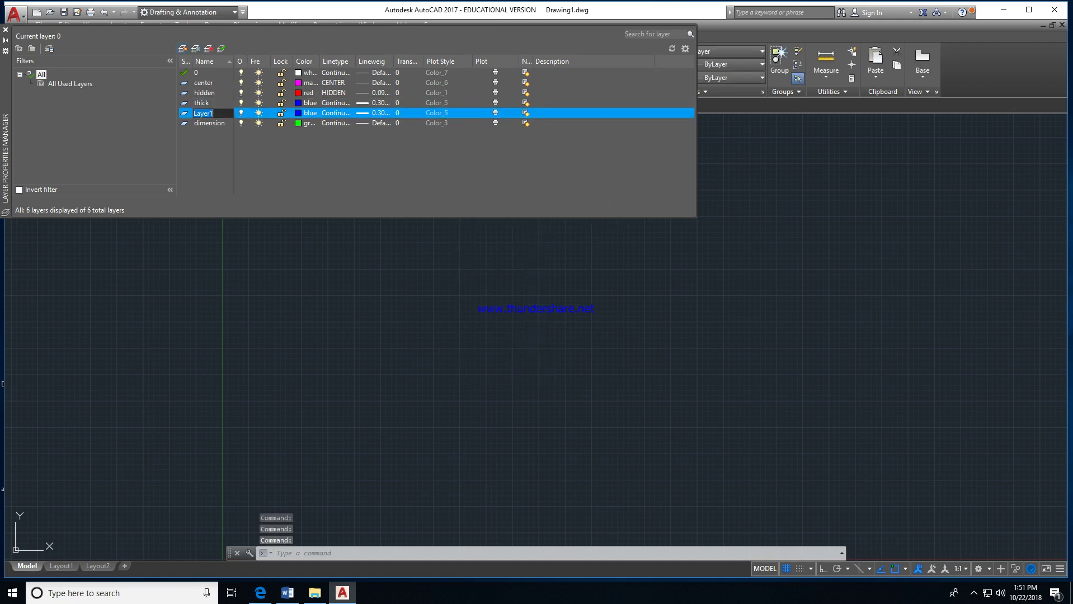
type("thi")
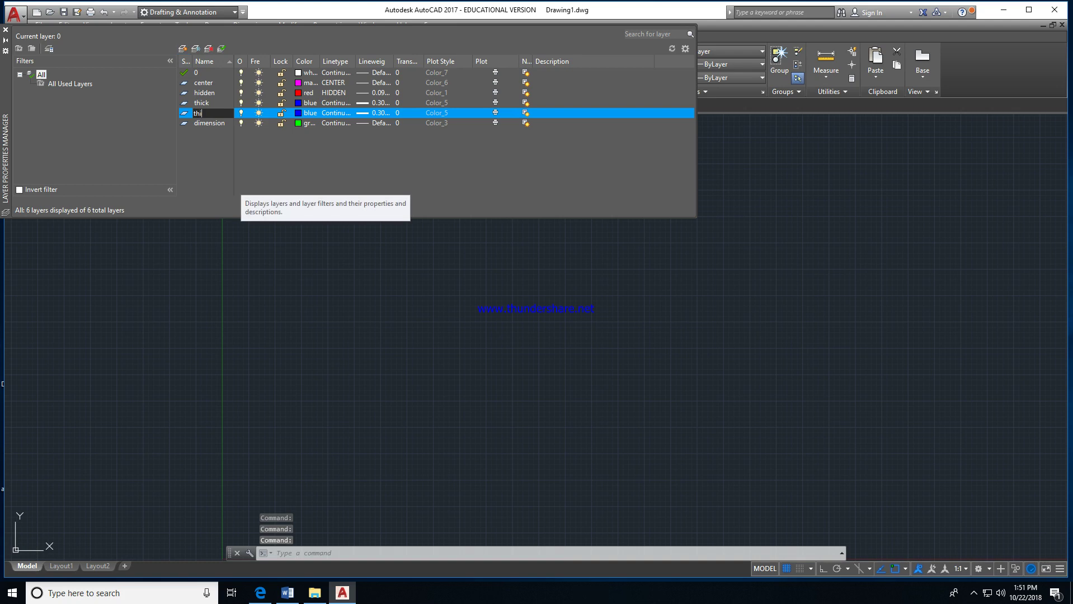
type("n")
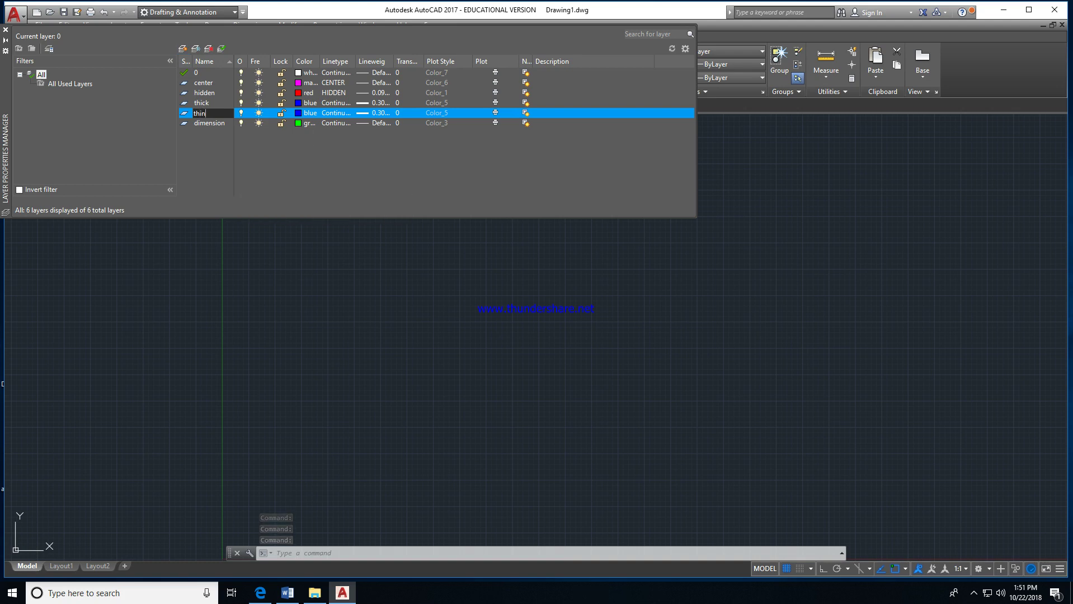
key("Return")
left_click(307, 113)
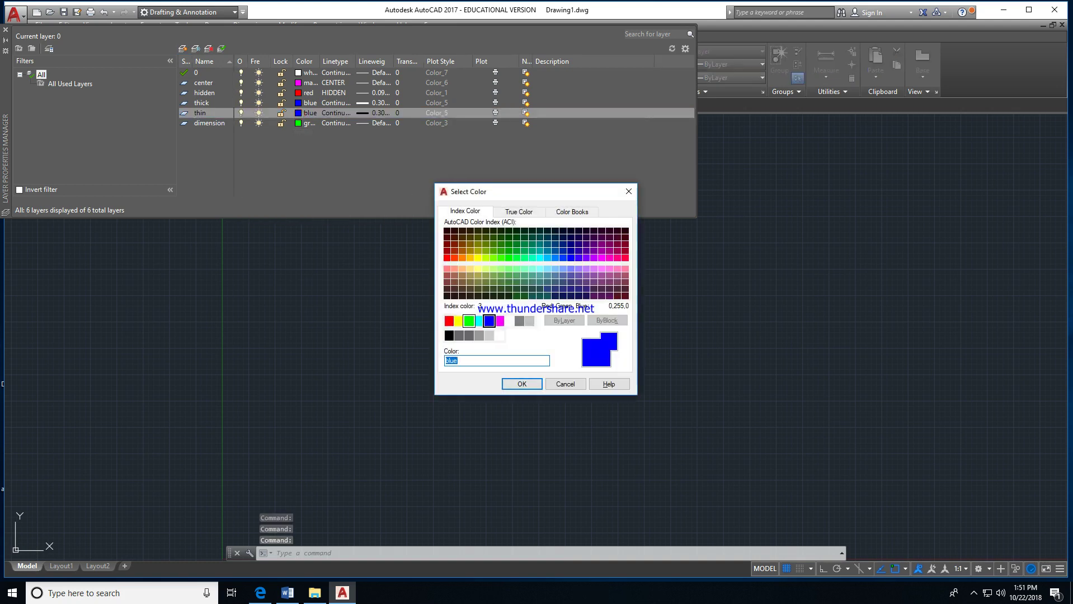
left_click(480, 321)
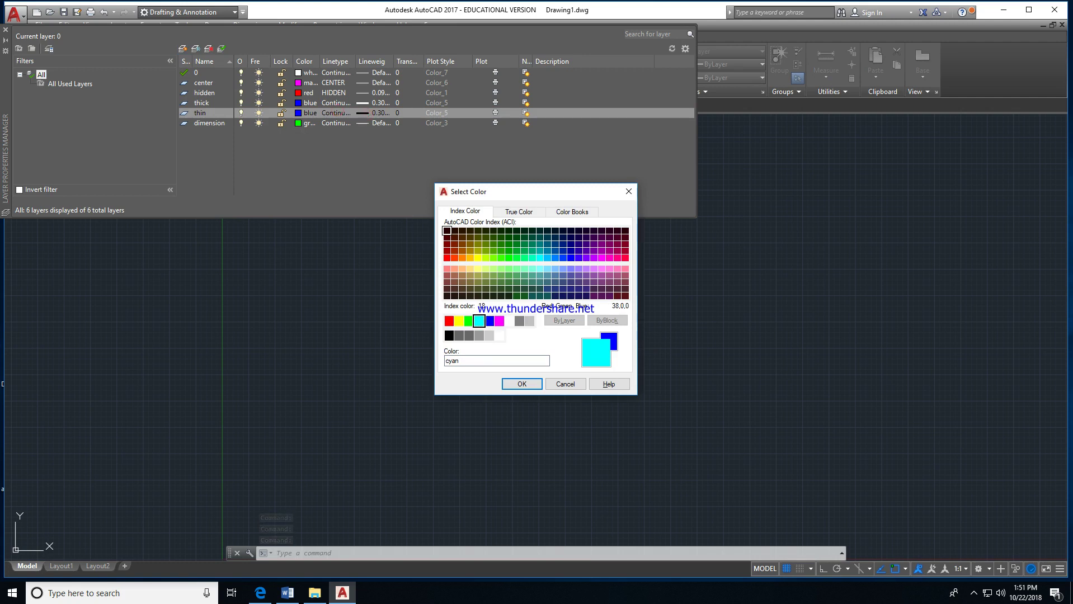
left_click(522, 384)
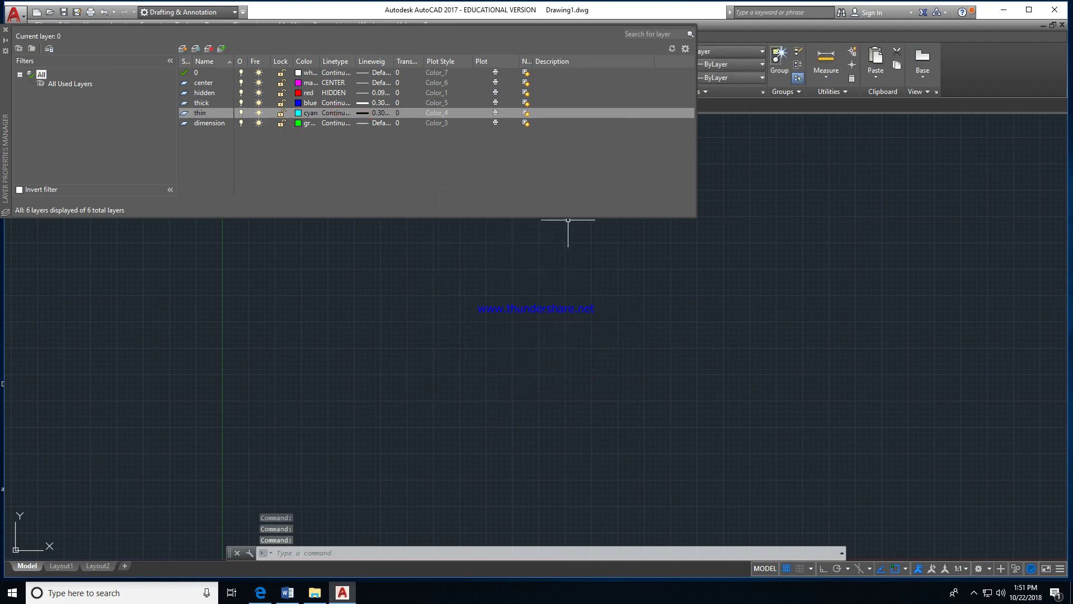
Step: Add a 'viewport' layer in colour 18 set not to plot, then close the layer manager
left_click(182, 49)
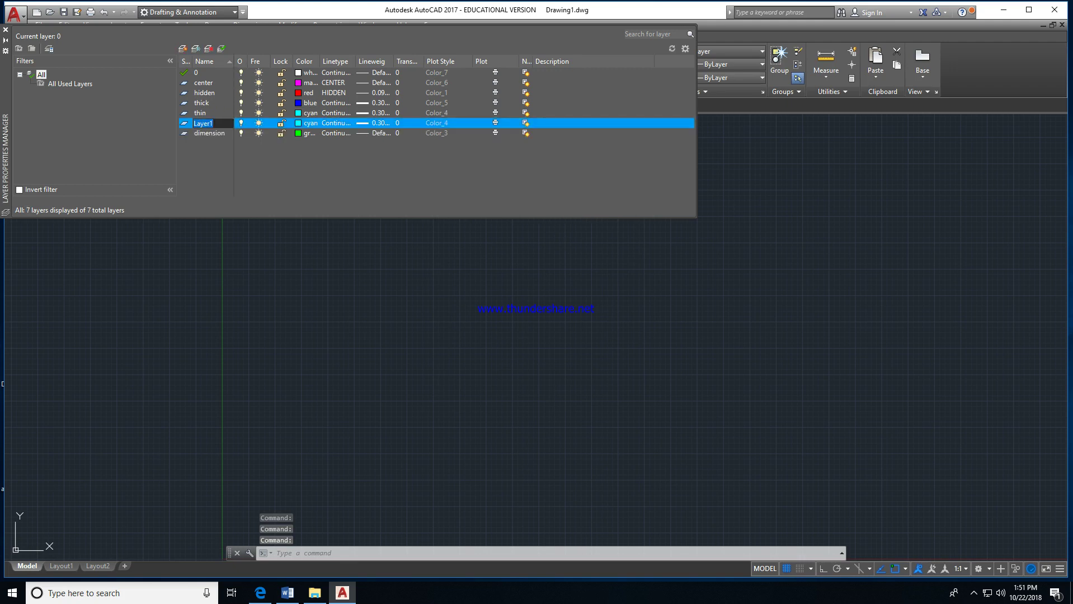
type("viewport")
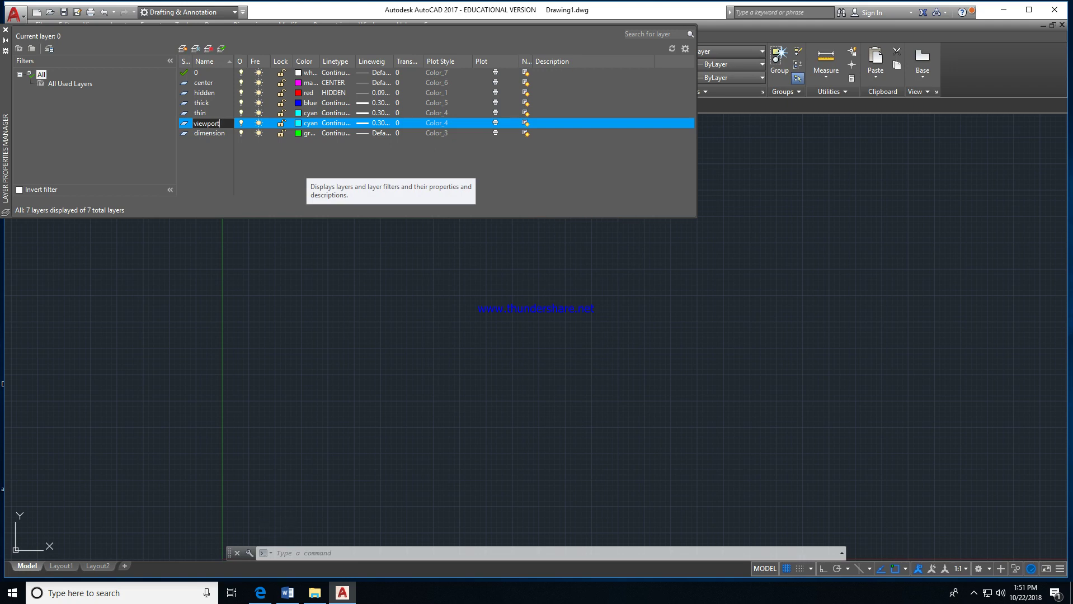
key("Return")
left_click(307, 123)
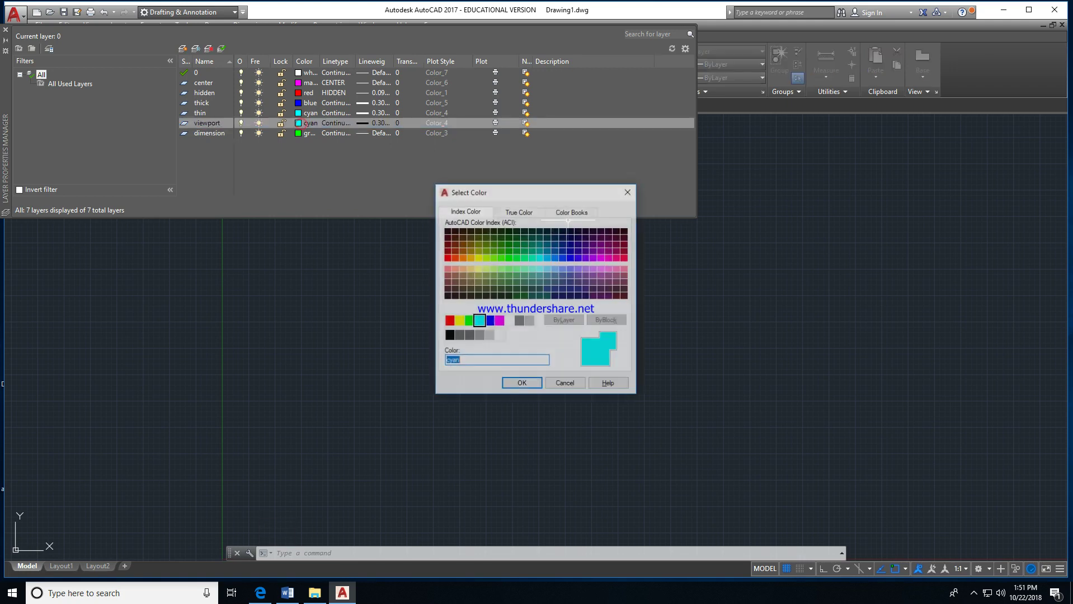
left_click(446, 231)
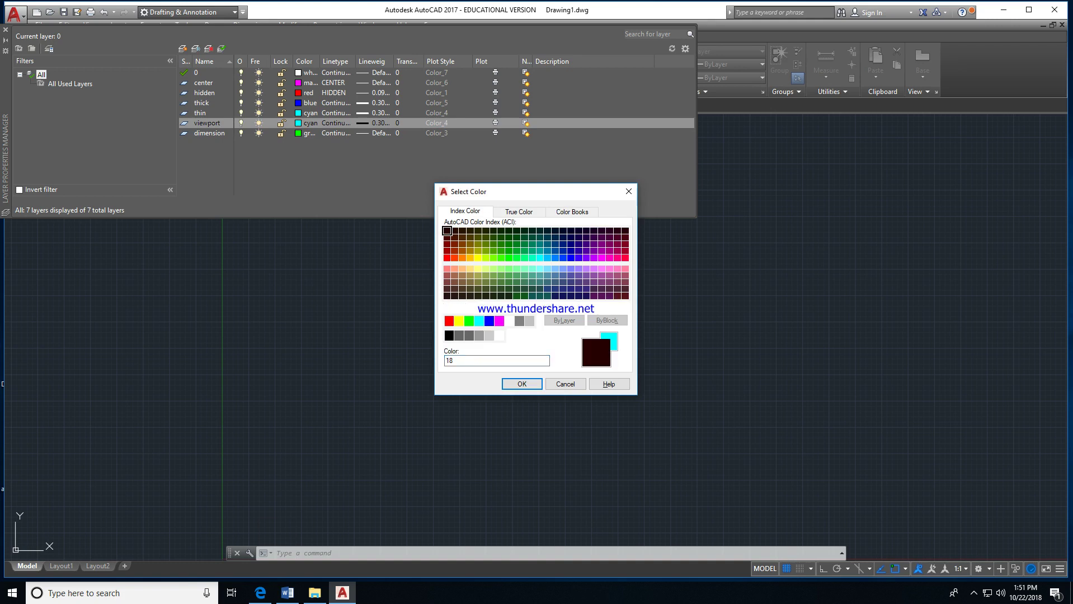
left_click(522, 384)
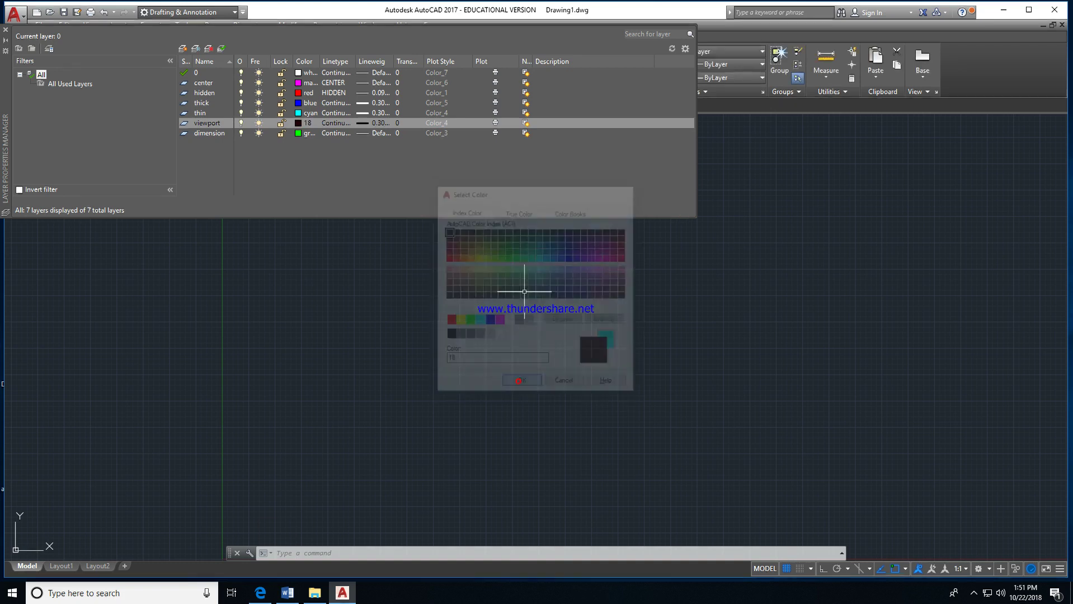
left_click(498, 123)
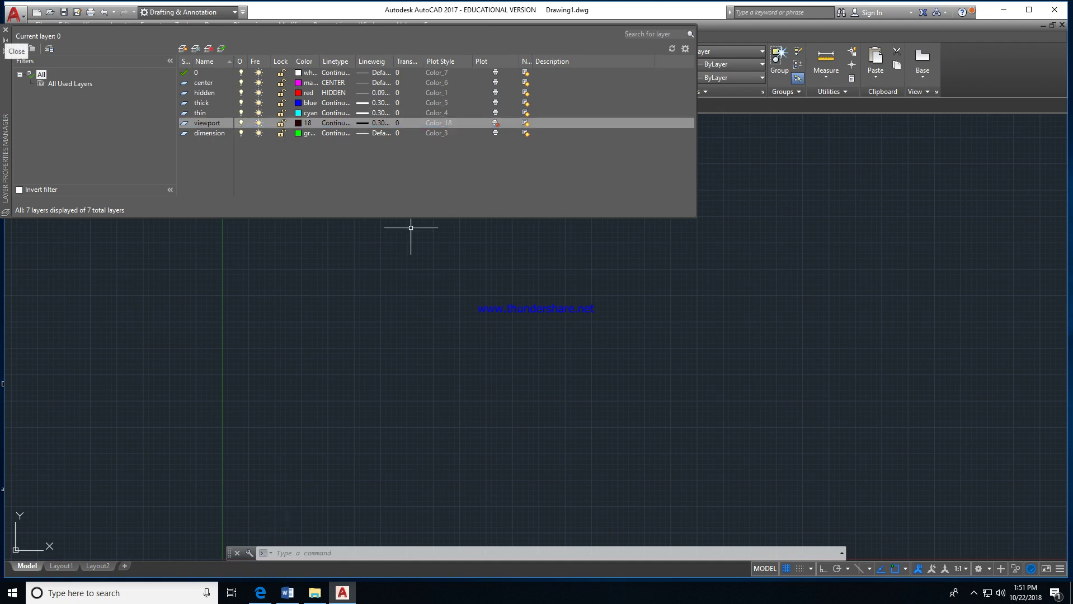
left_click(6, 30)
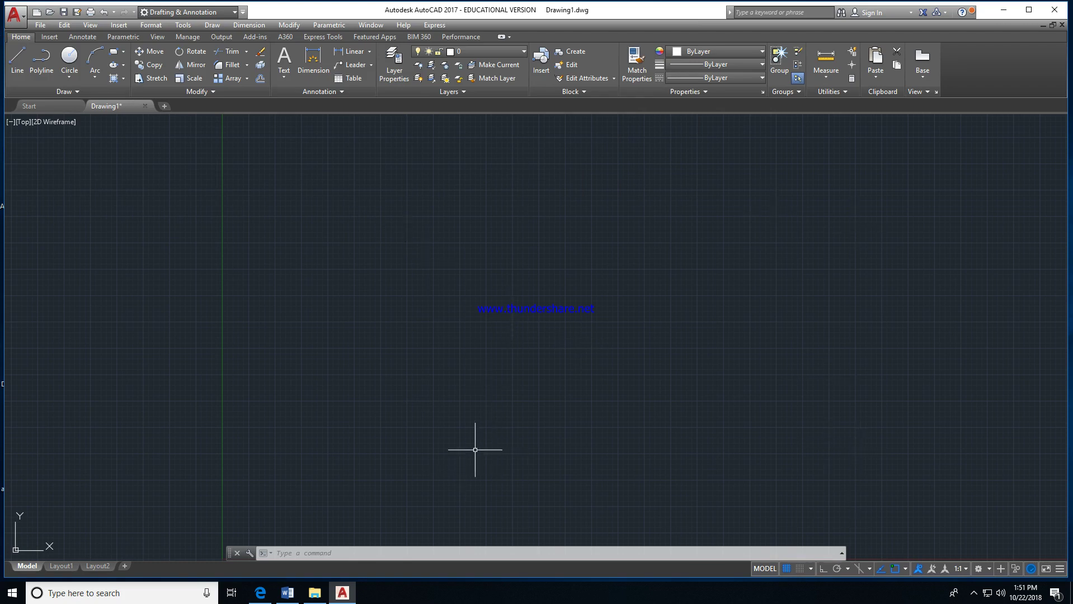
Step: Draw a 297 by 210 rectangle with its first corner at 0,0
left_click(114, 51)
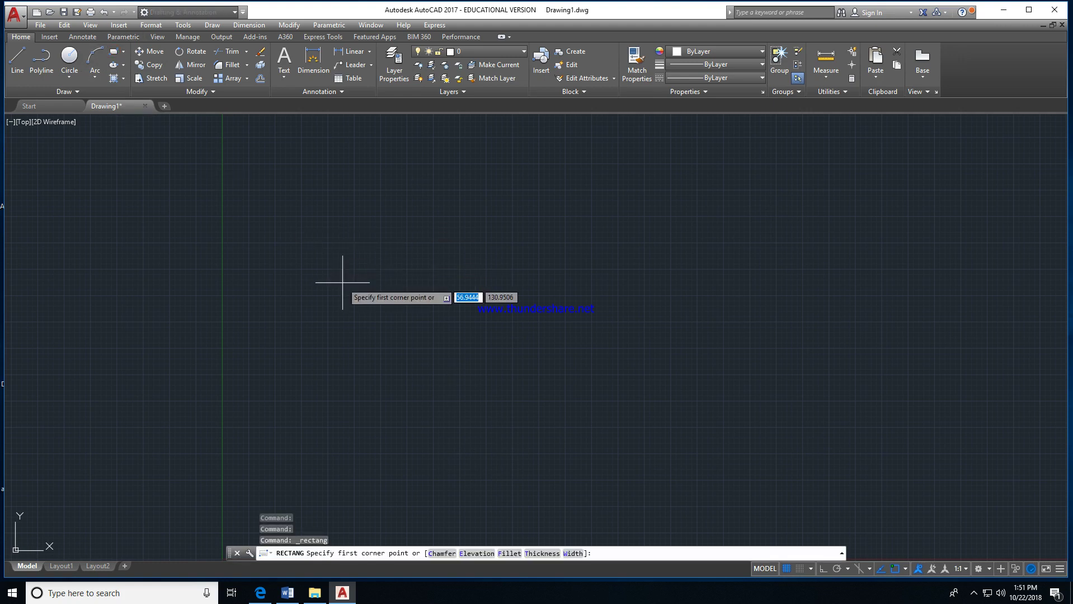
type("0,0")
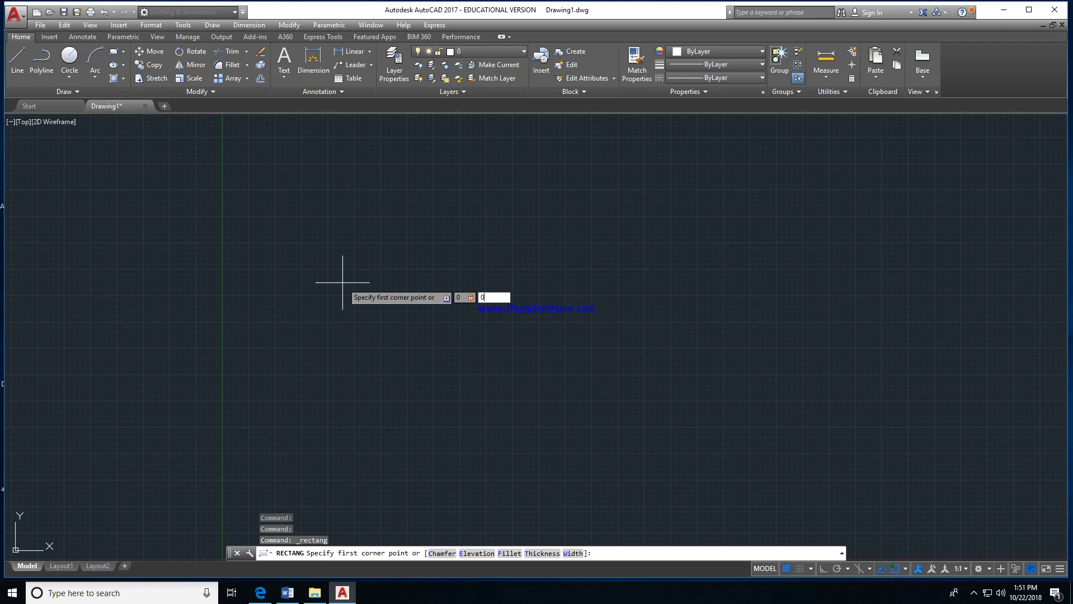
key("Return")
type("297")
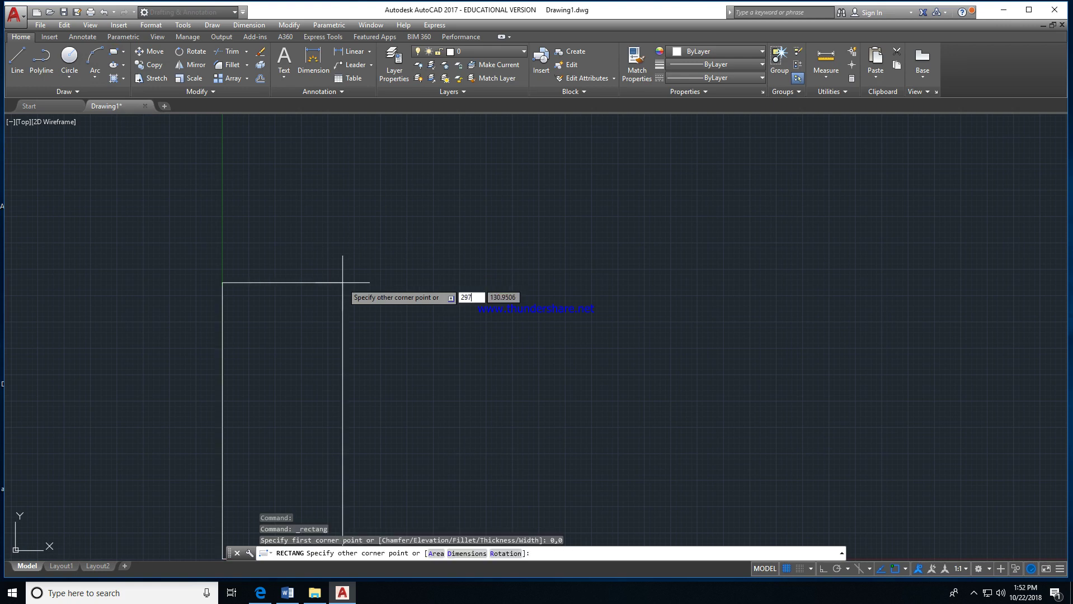
key("Tab")
type("210")
key("Return")
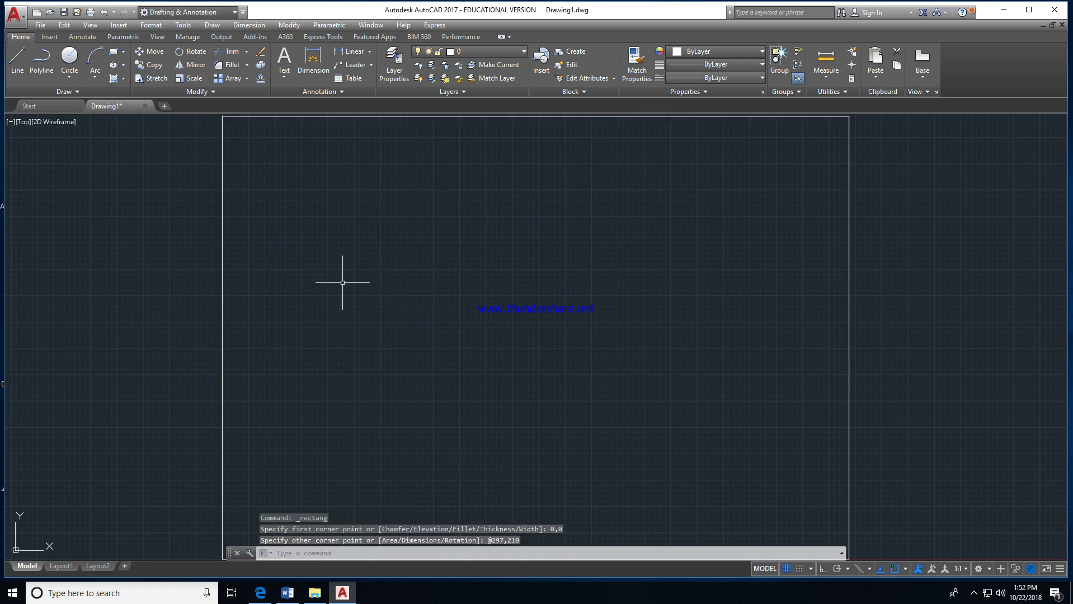
scroll(372, 324, "down", 2)
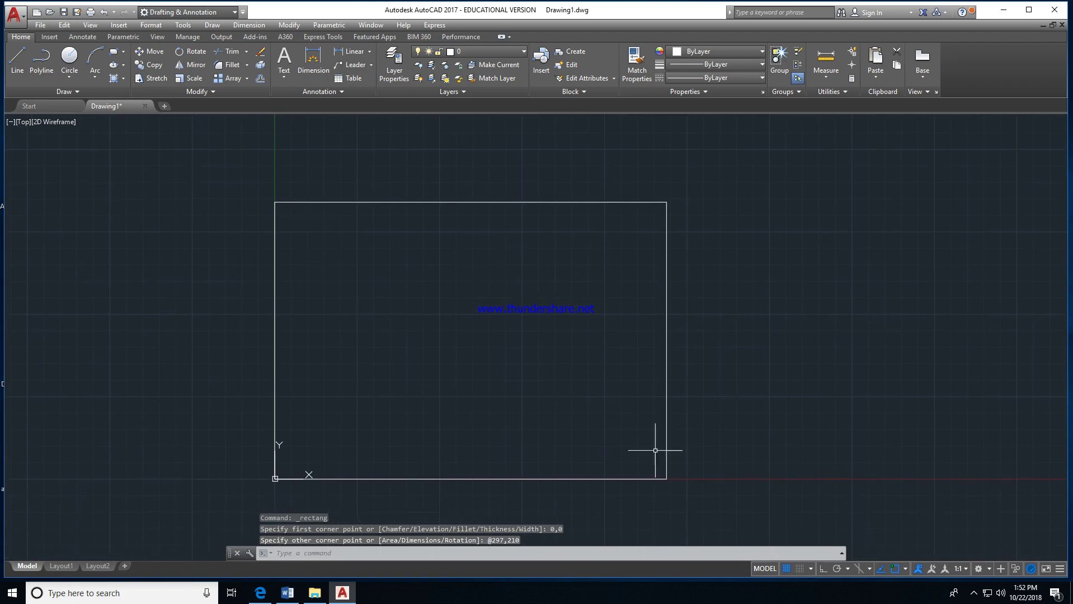
key("Escape")
key("Escape")
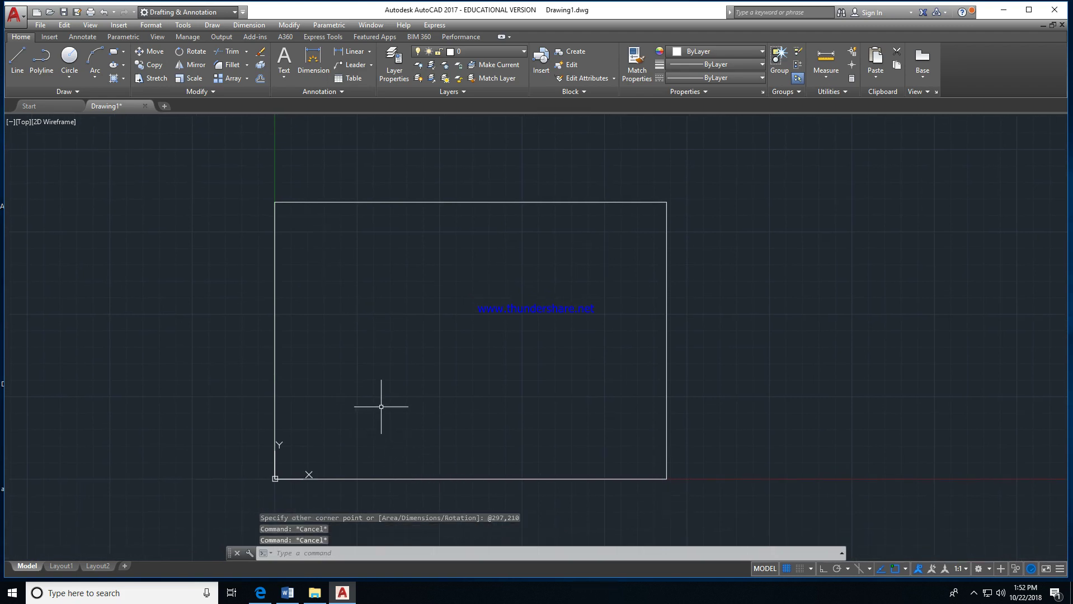
Step: Offset the rectangle 5 units inward to create the inner border
type("O")
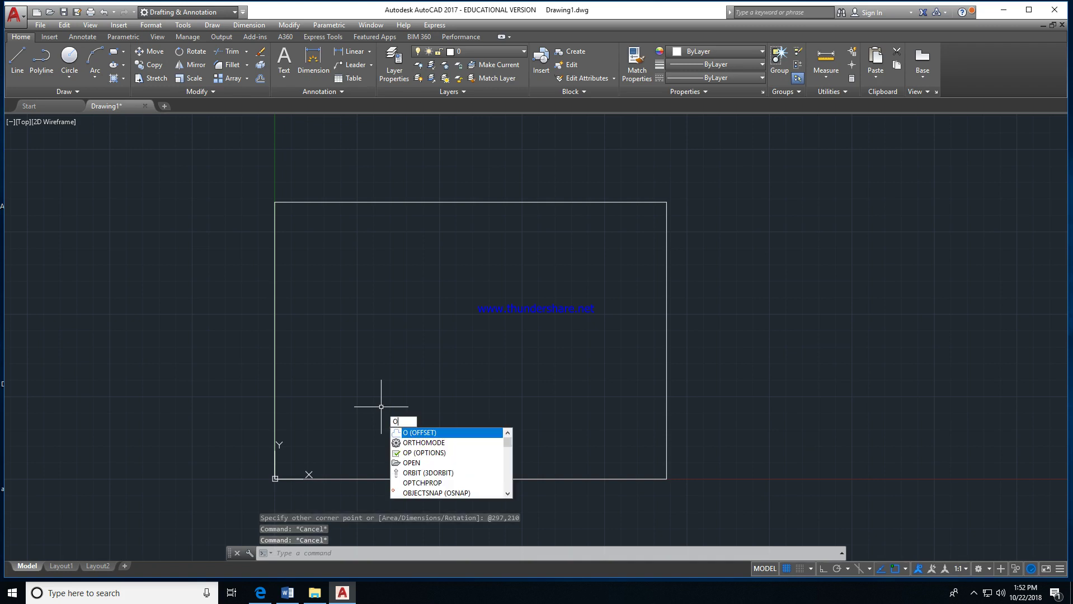
key("Return")
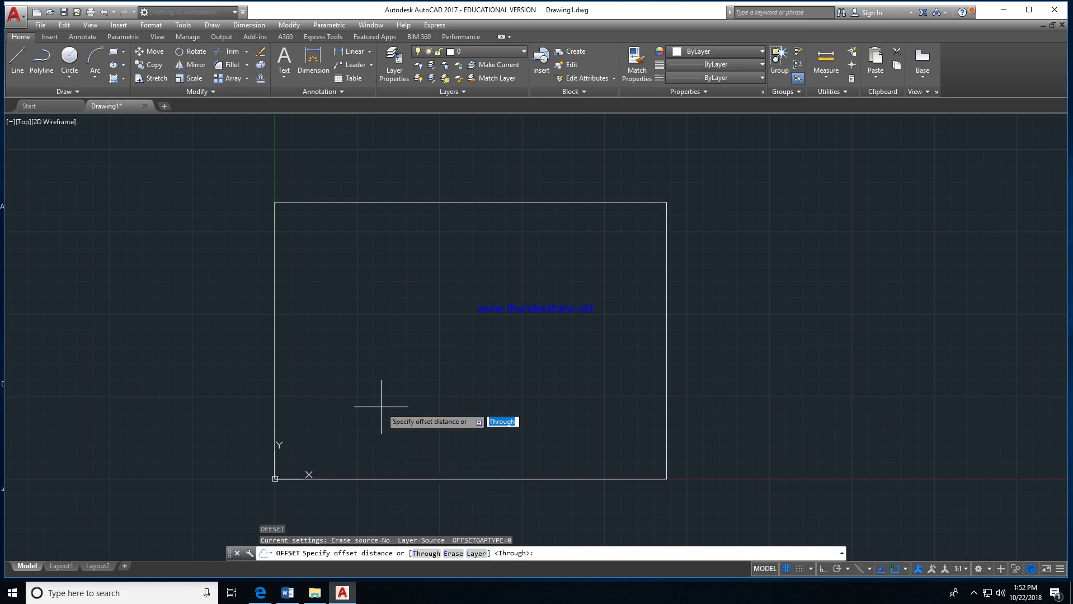
type("5")
key("Return")
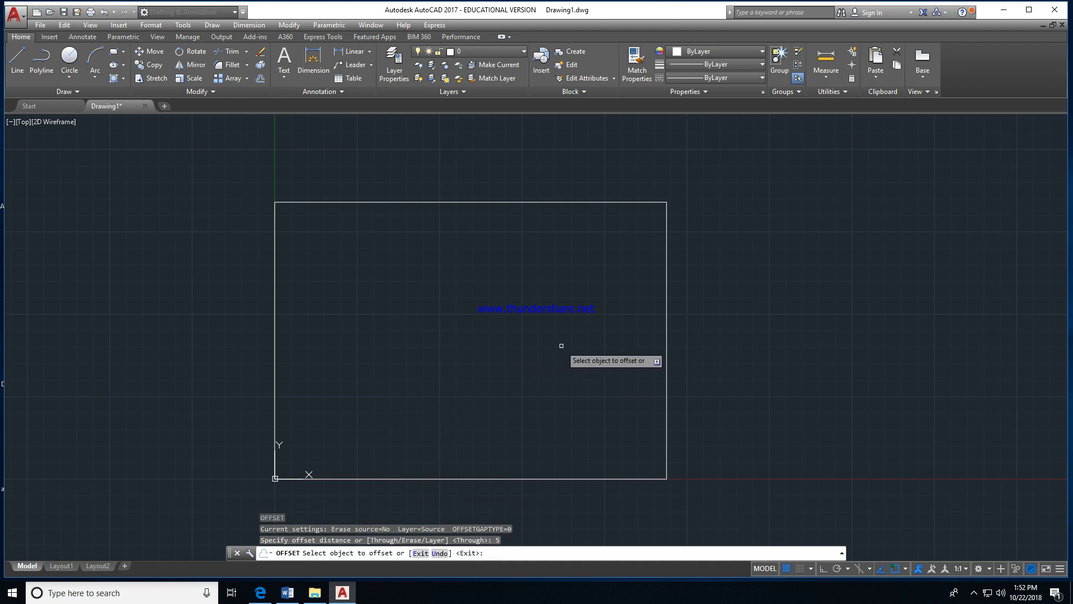
left_click(666, 348)
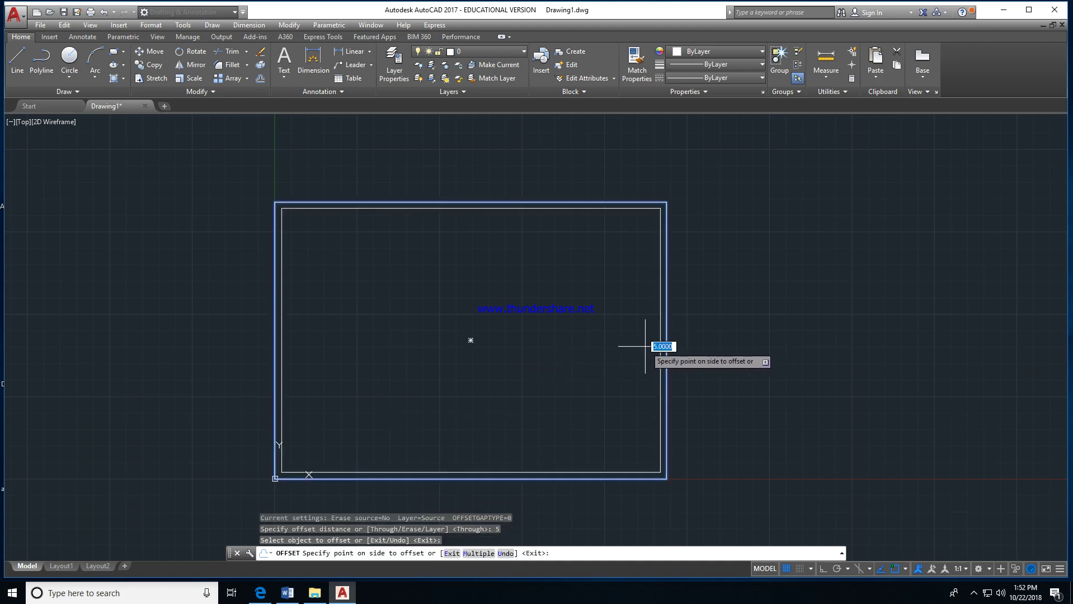
left_click(645, 348)
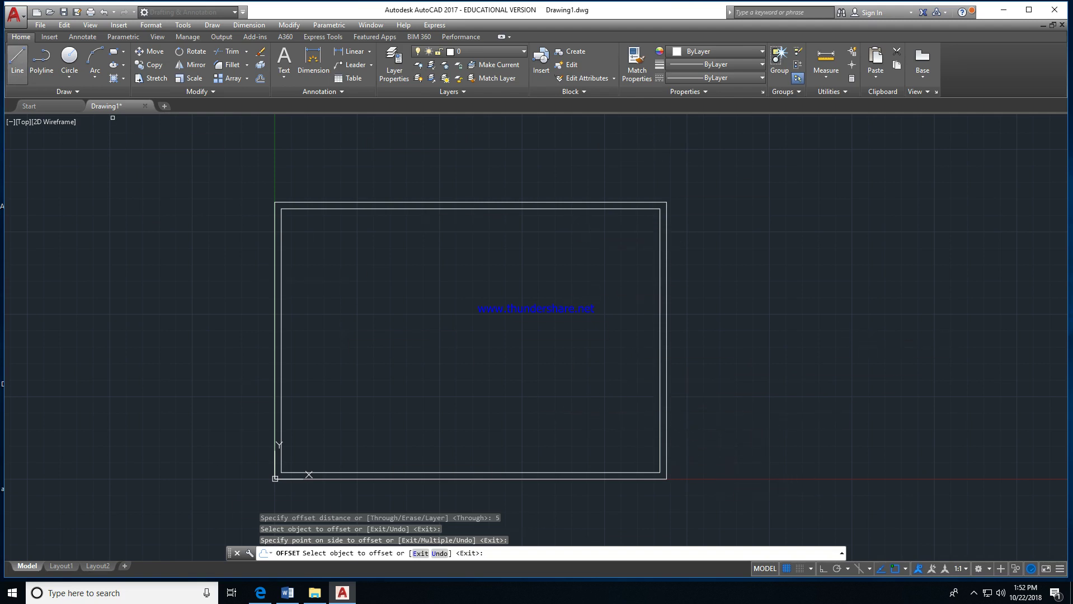
left_click(16, 61)
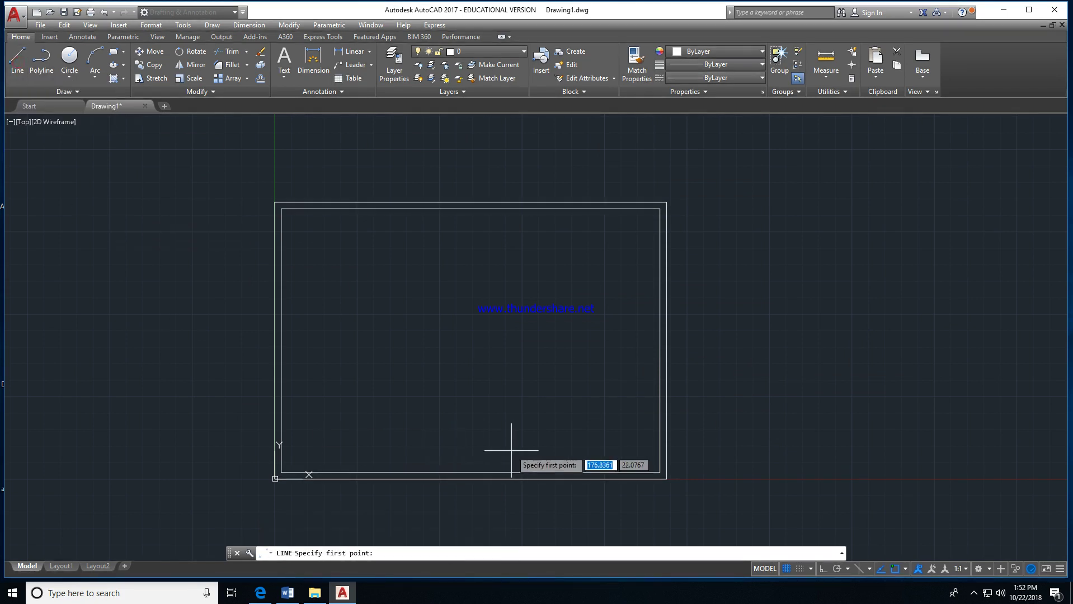
Step: Draw a 100 by 40 box at the inner border's bottom-right corner, erasing the extra line
left_click(661, 473)
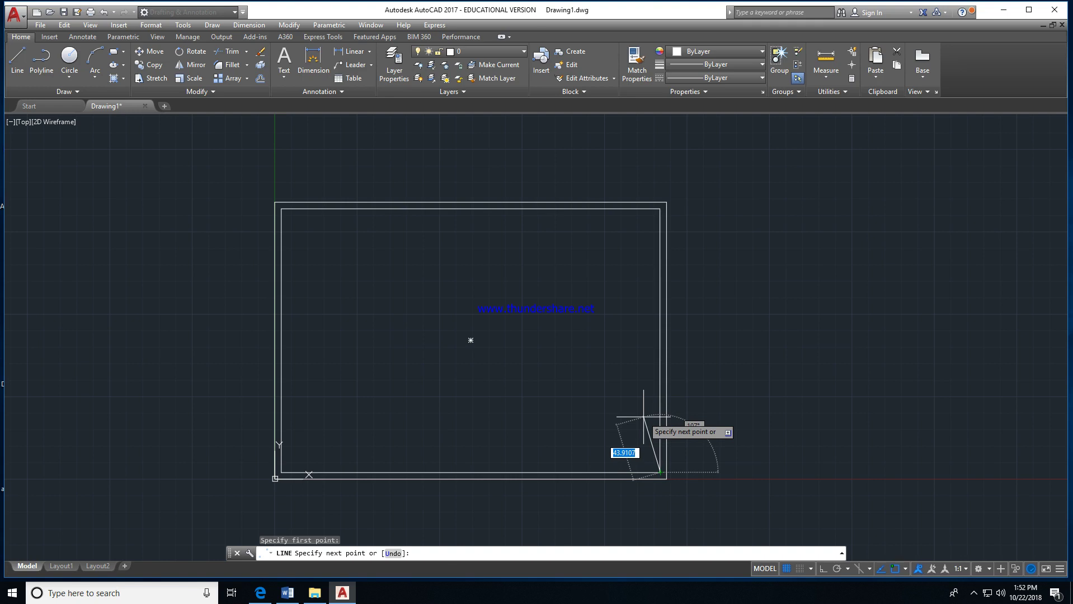
key("F8")
type("40")
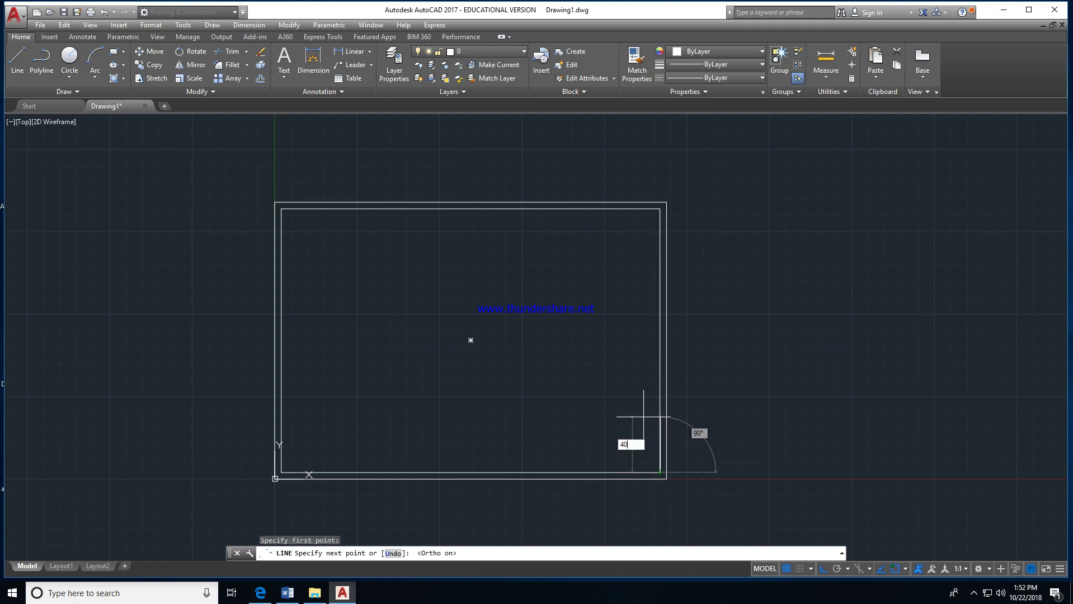
key("Return")
type("100")
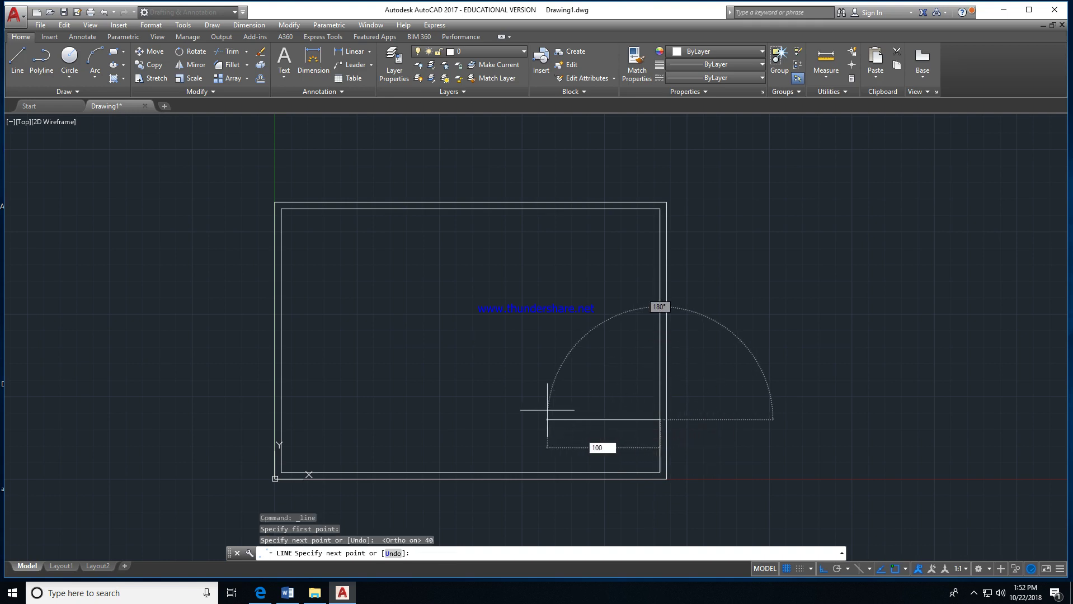
key("Return")
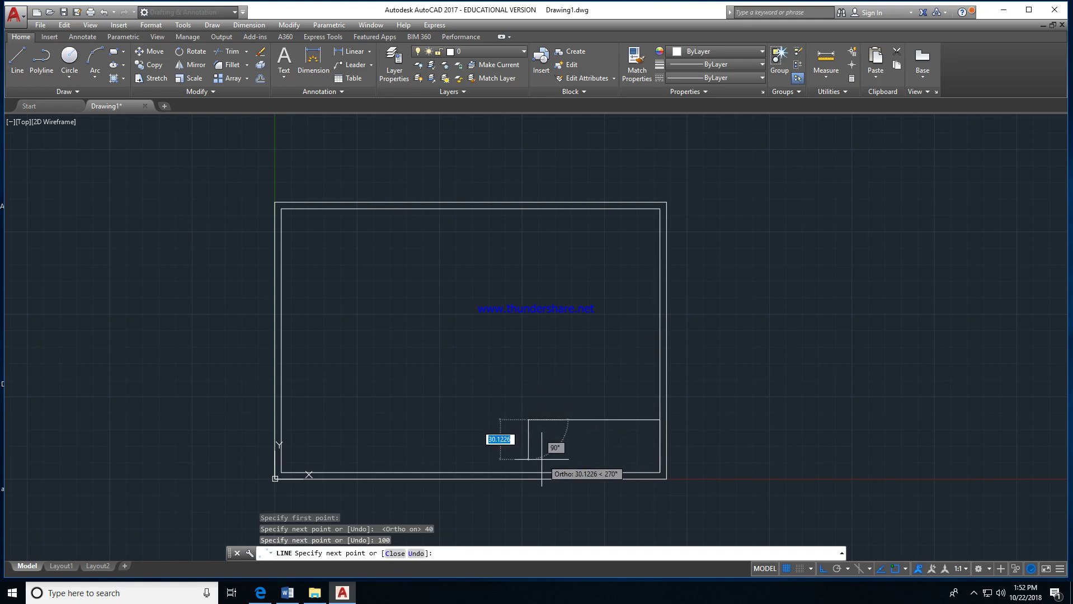
type("40")
key("Return")
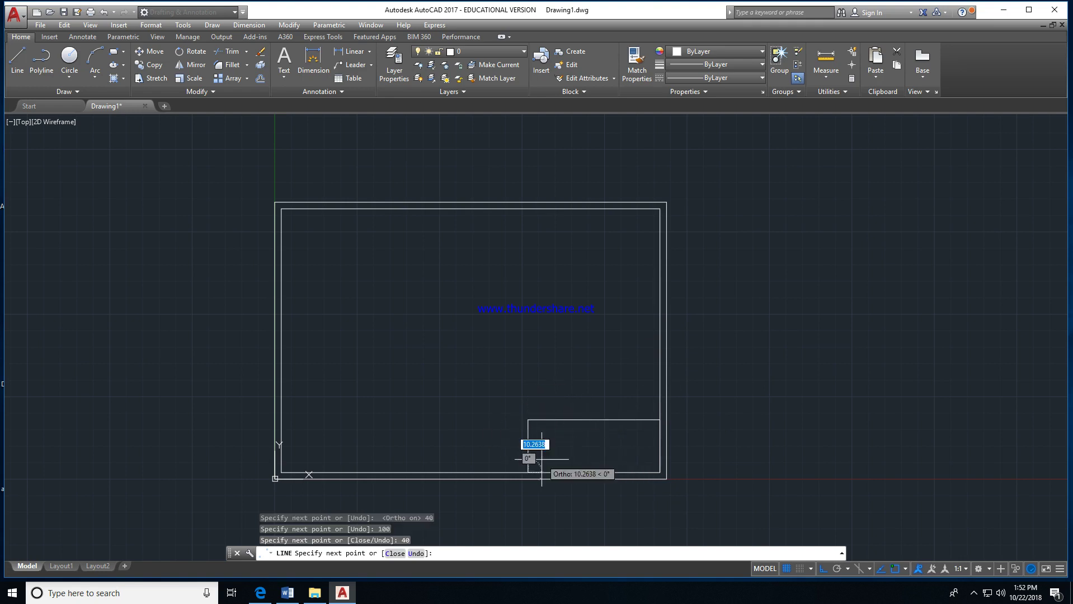
key("Return")
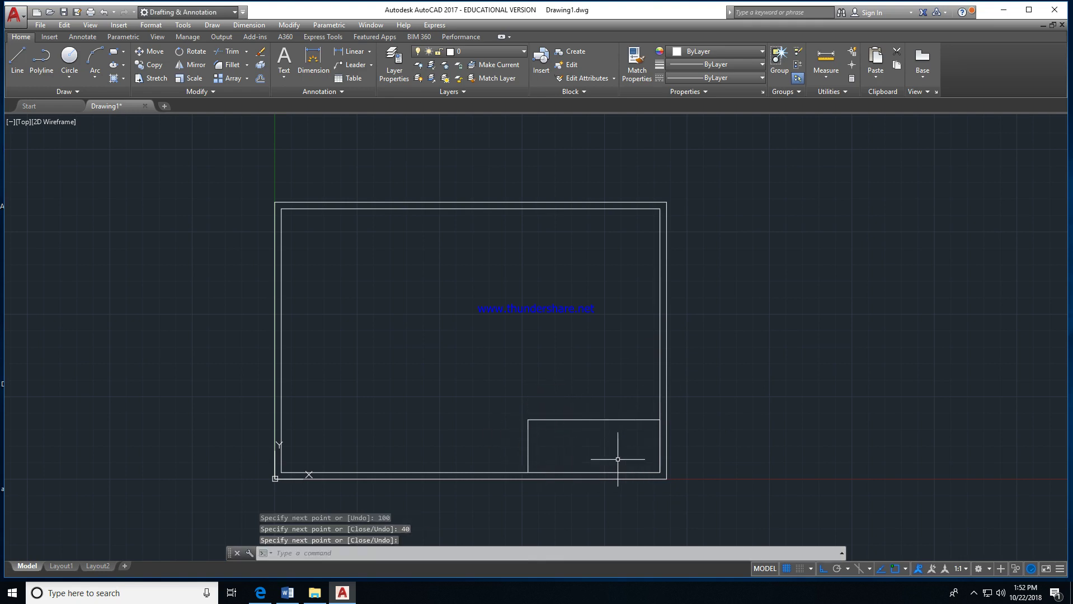
key("Return")
left_click(660, 445)
key("Delete")
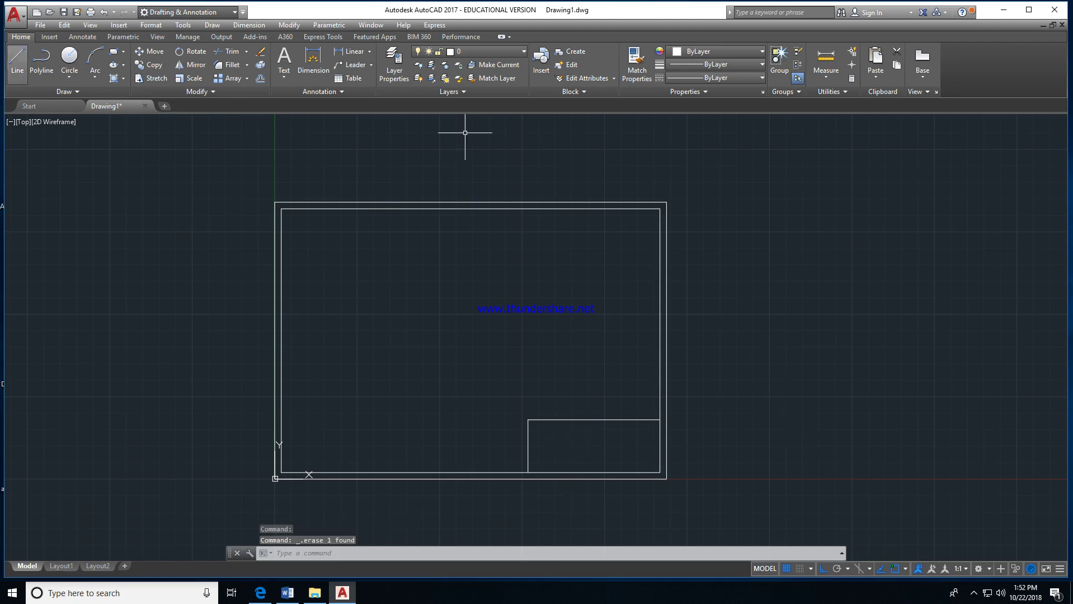
key("Escape")
key("Escape")
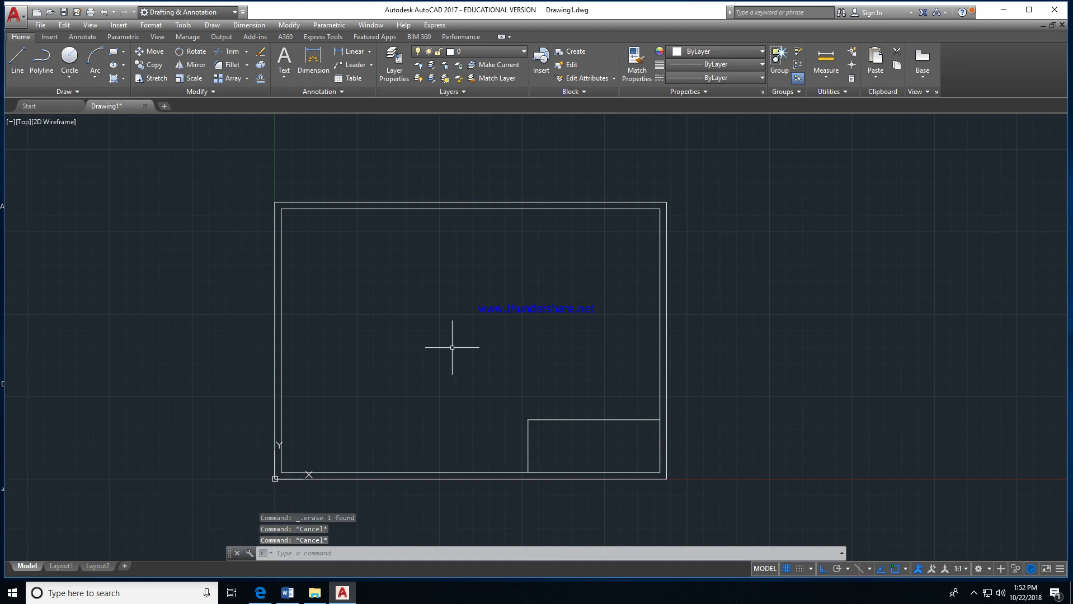
Step: Offset the box's top line down by 10 three times to form four rows
type("o")
key("Return")
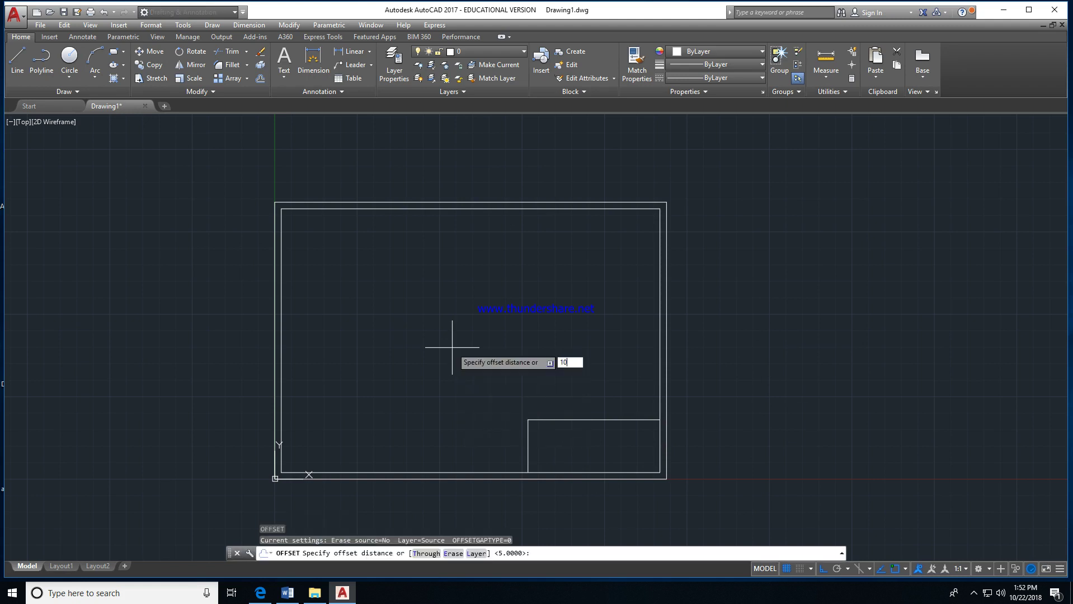
type("10")
key("Return")
left_click(553, 420)
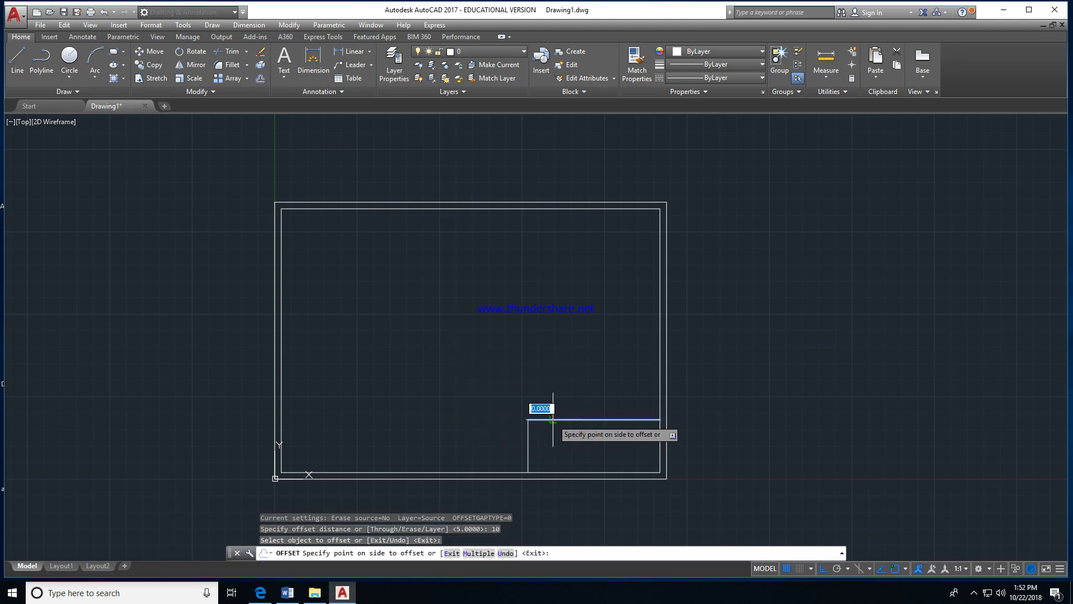
left_click(558, 434)
left_click(574, 434)
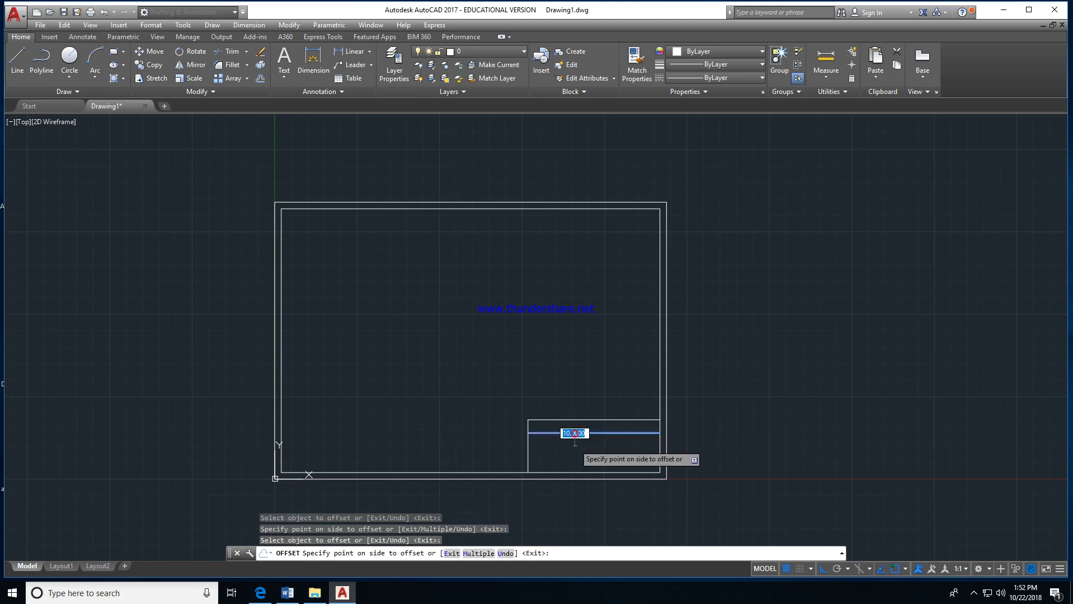
left_click(575, 443)
left_click(575, 447)
left_click(573, 451)
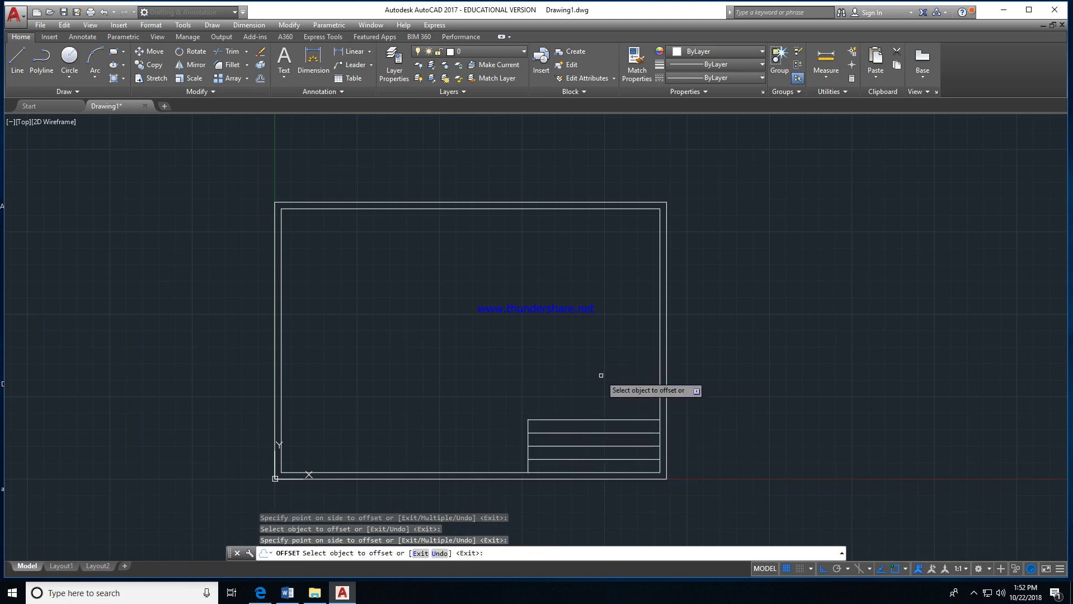
key("Escape")
key("Escape")
key("Escape")
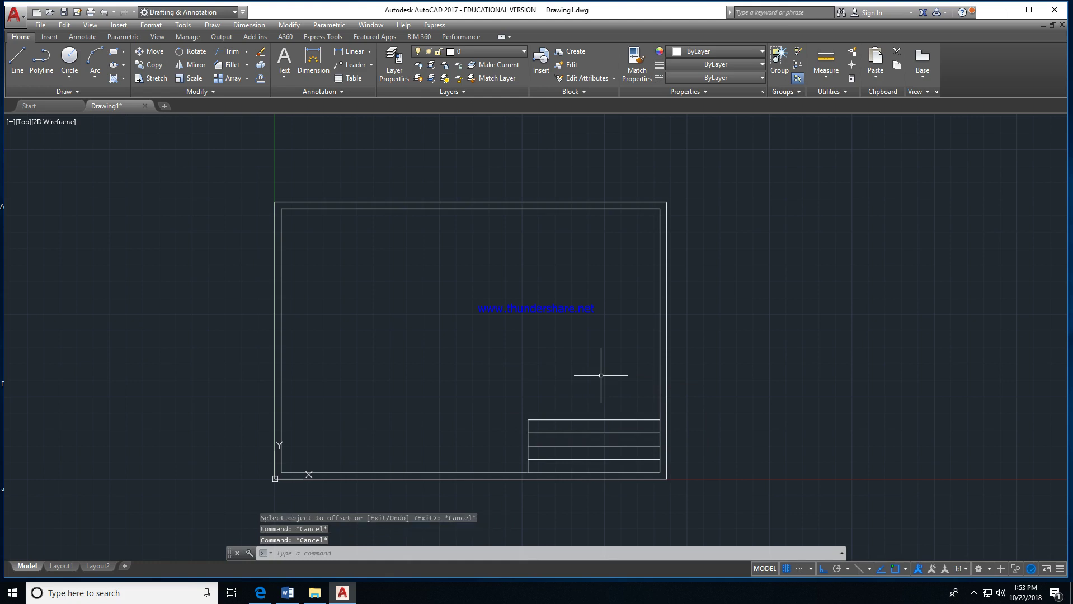
Step: Offset the box's left edge 60 units right to add a column divider
type("o")
key("Return")
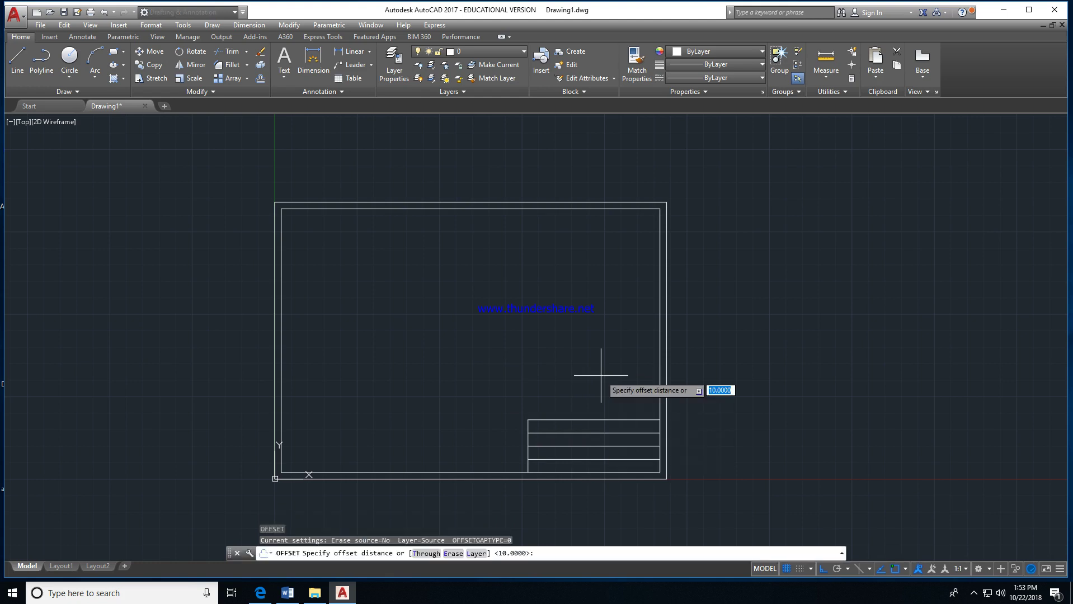
key("Return")
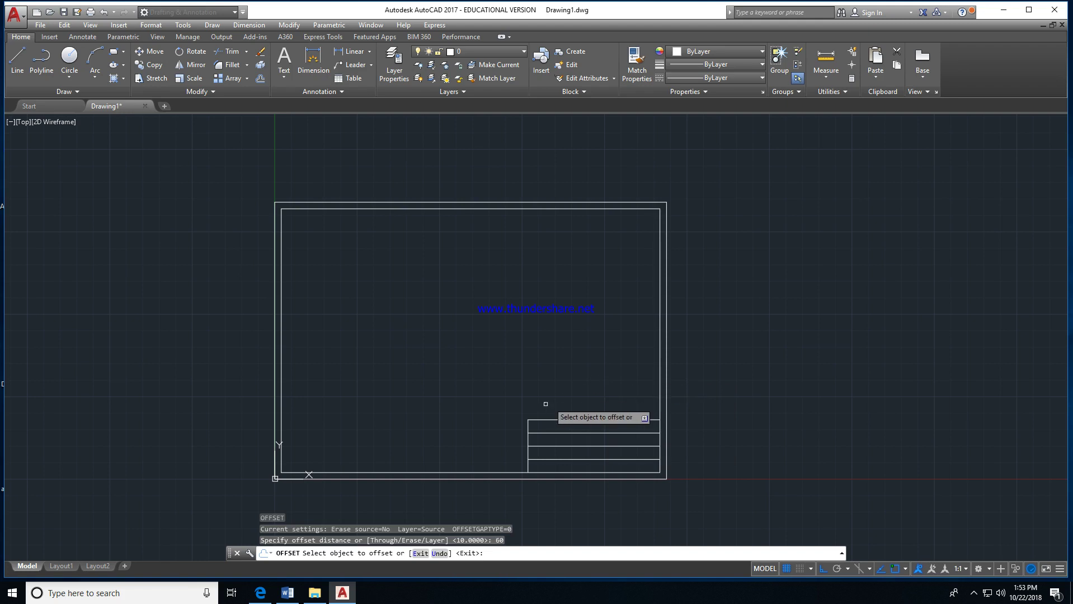
left_click(528, 429)
left_click(562, 414)
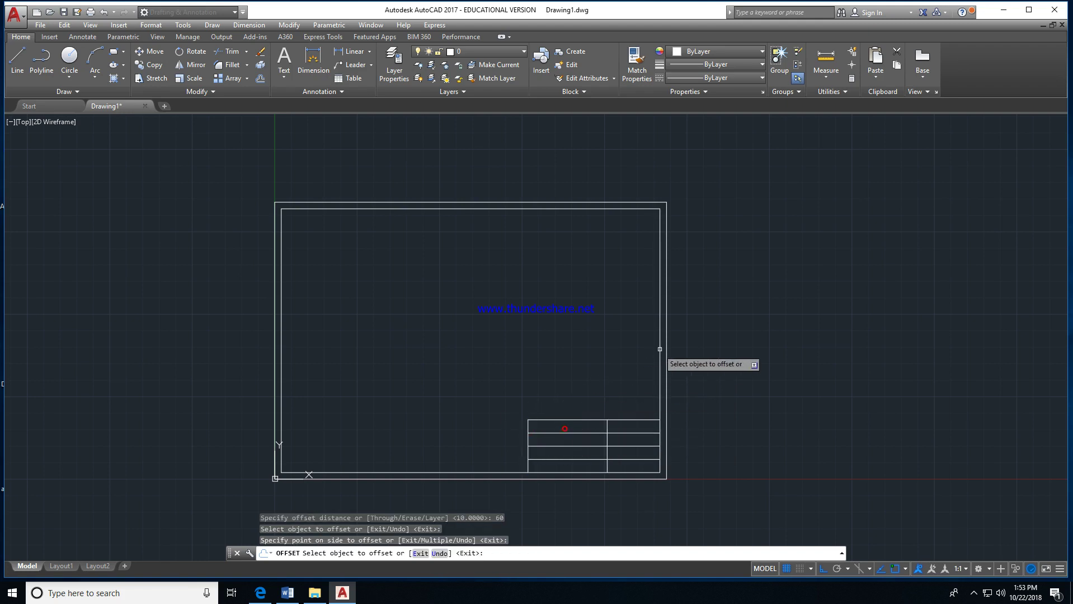
scroll(586, 445, "up", 5)
scroll(587, 445, "down", 2)
middle_click_drag(587, 445, 584, 287)
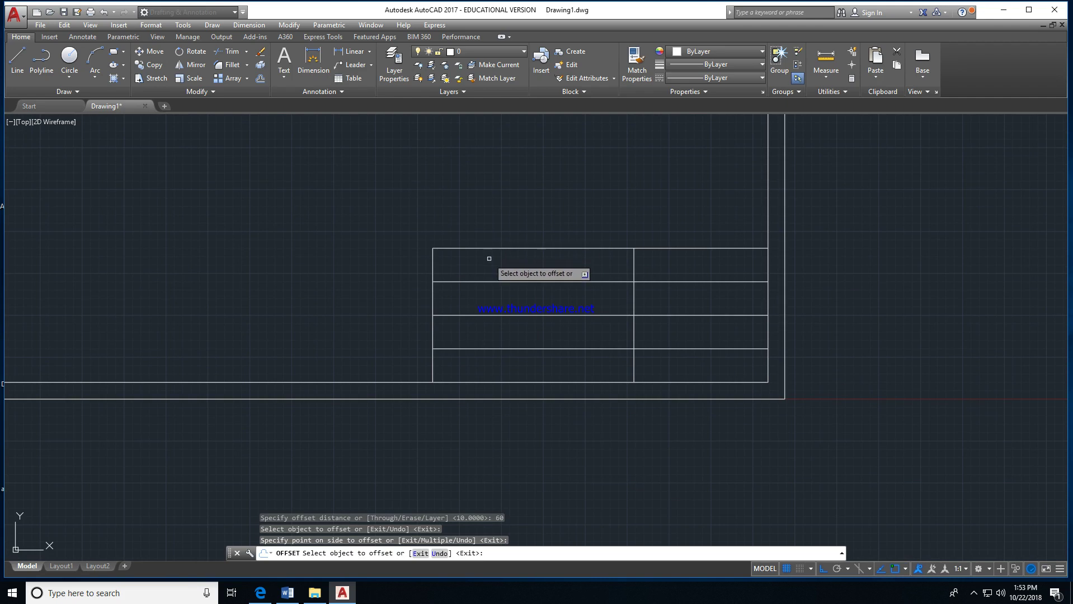
key("Escape")
key("Escape")
key("Escape")
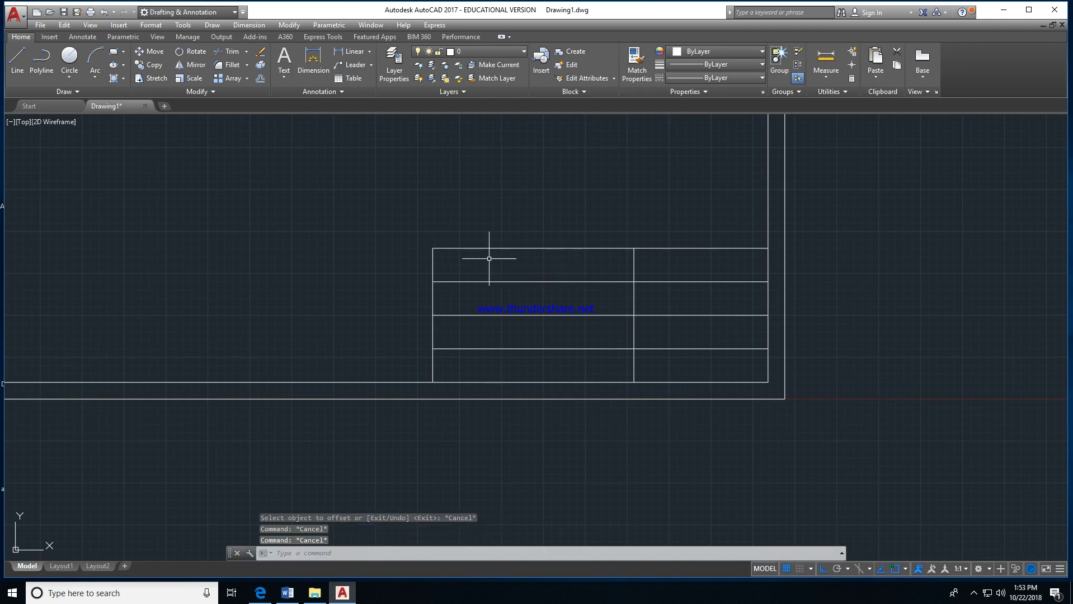
Step: Place single-line text 'TITLE:' at height 3 and rotation 0 in the top-left cell
type("text")
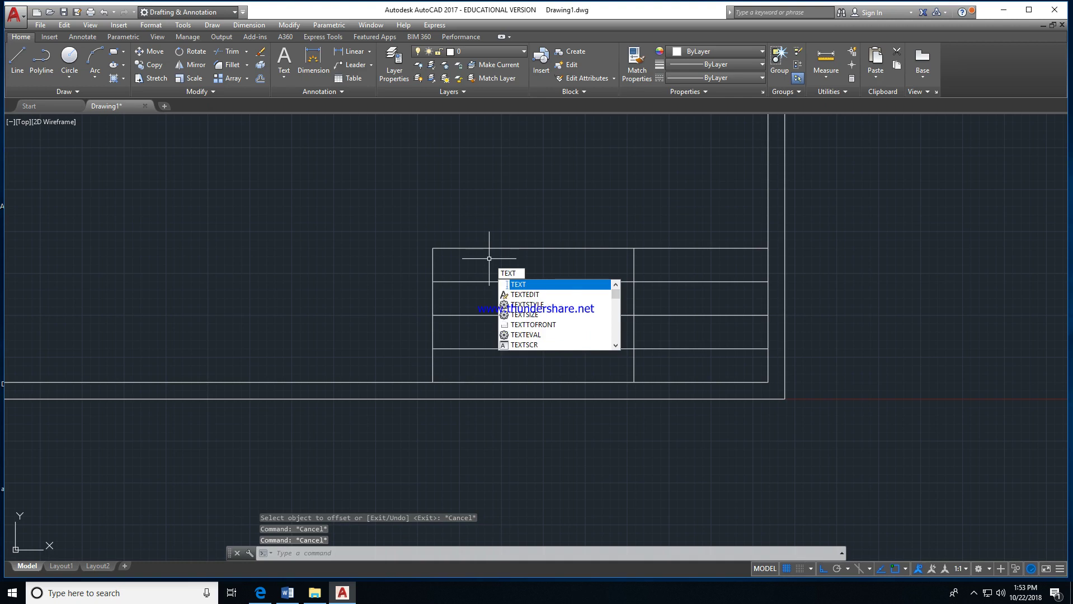
key("Return")
scroll(489, 258, "up", 2)
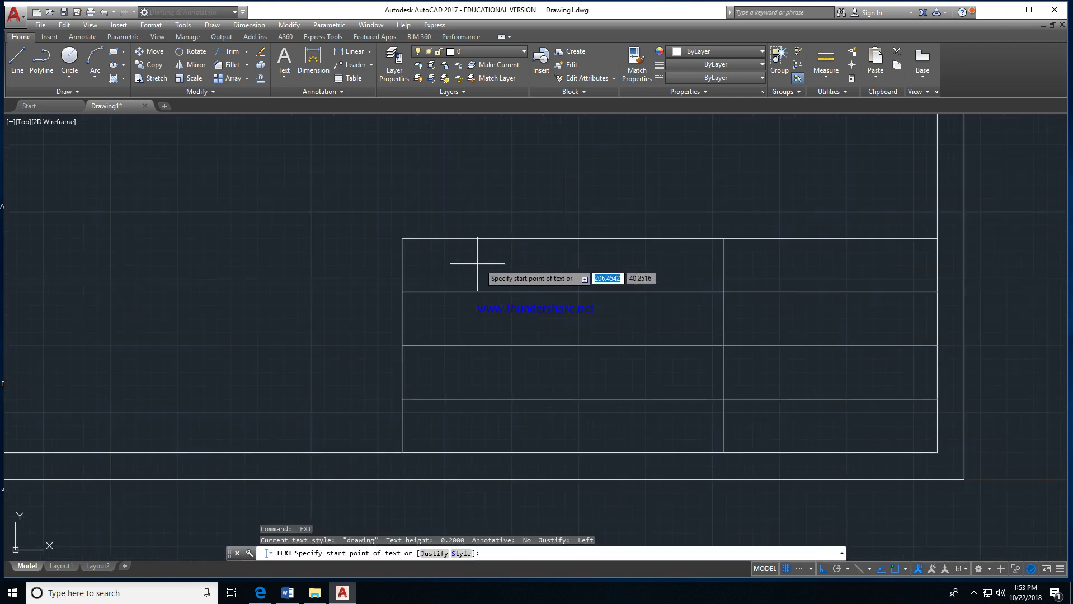
left_click(438, 256)
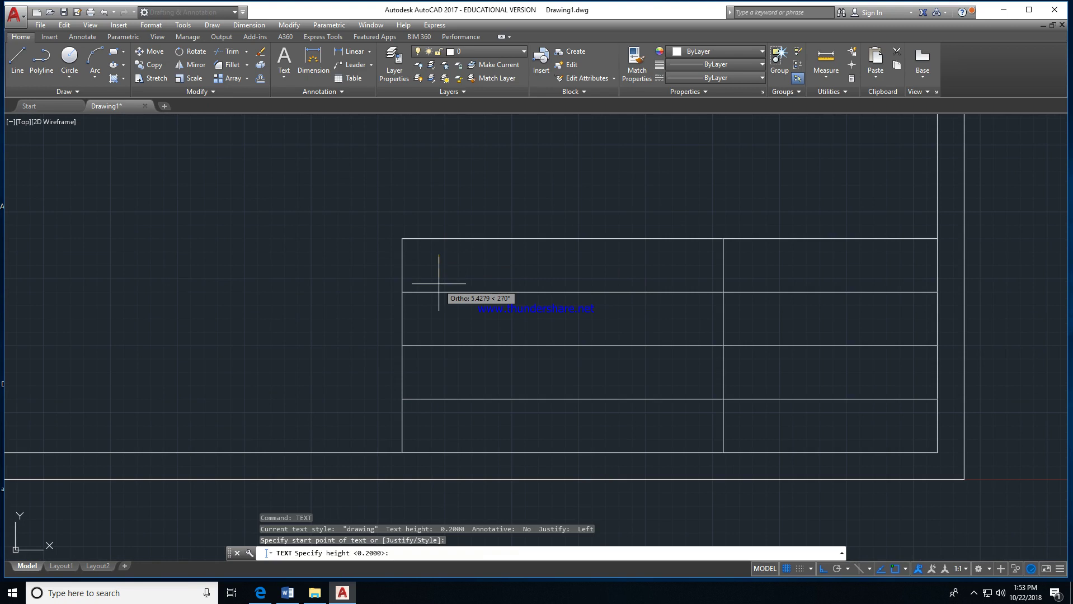
type("3")
key("Return")
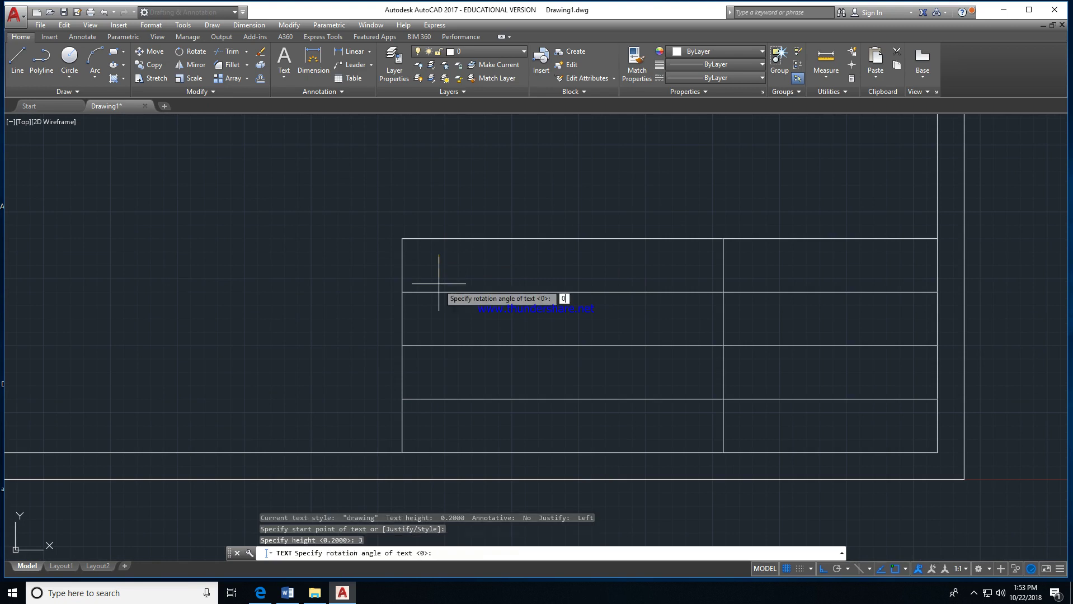
key("Return")
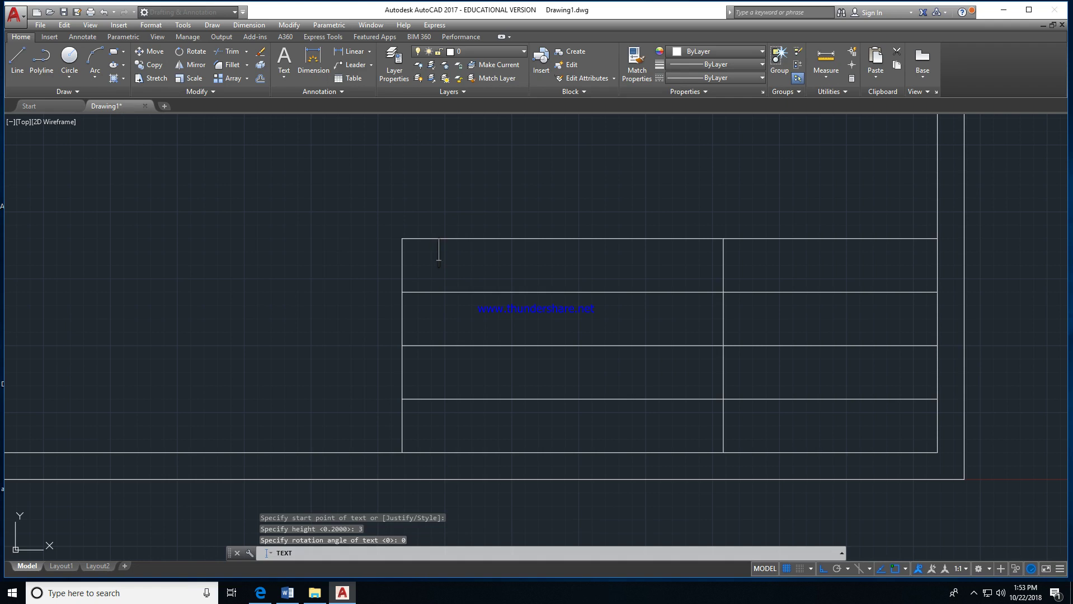
type("T")
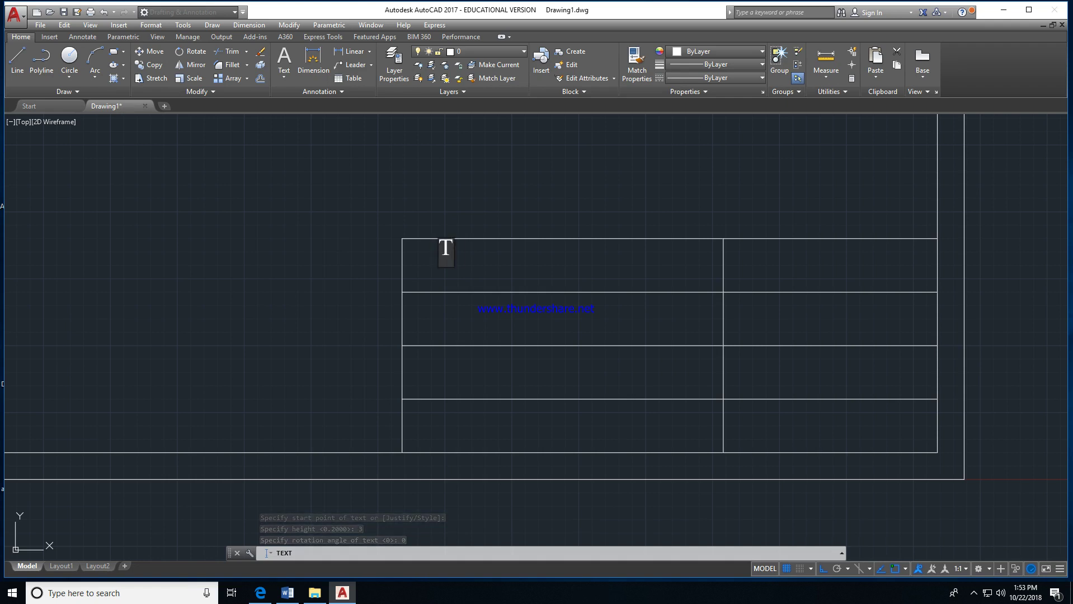
type("ITLE:")
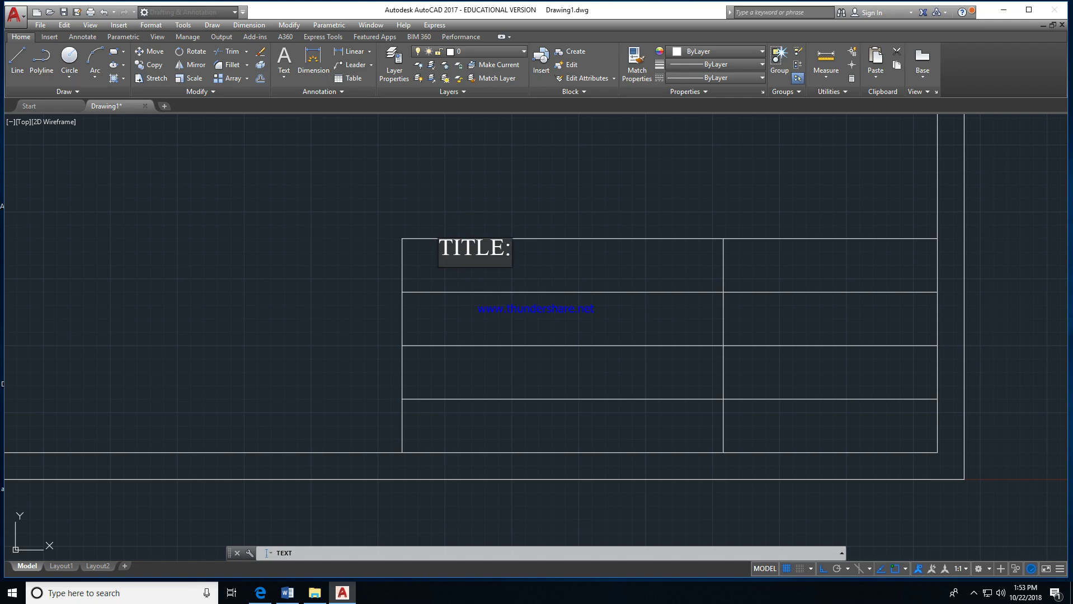
key("Escape")
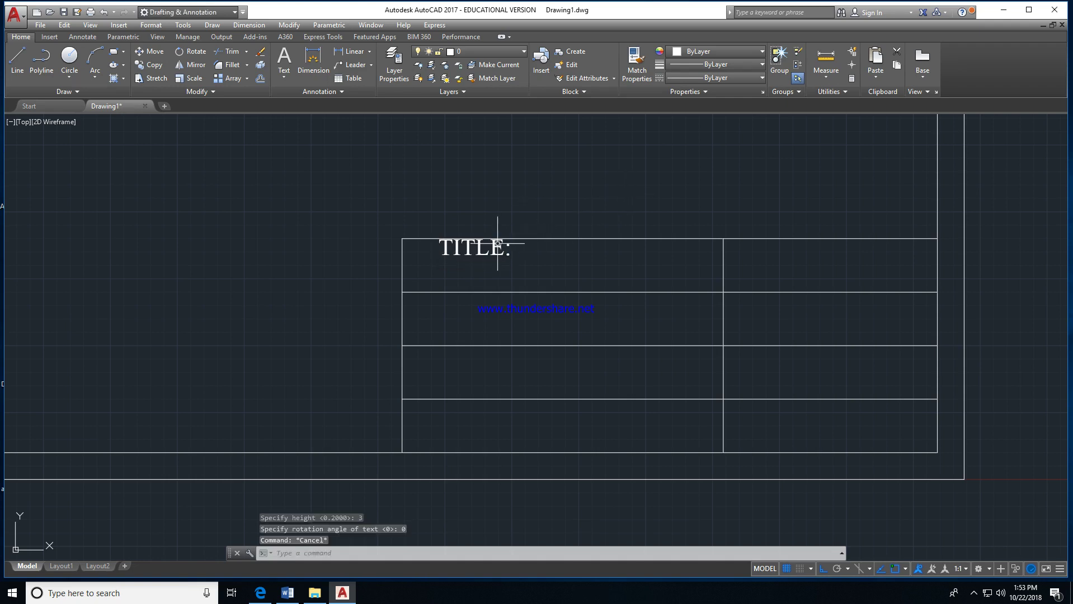
left_click(498, 244)
Step: Move the TITLE: label lower and to the left within its cell
right_click(497, 244)
key("Escape")
left_click(491, 244)
right_click(487, 243)
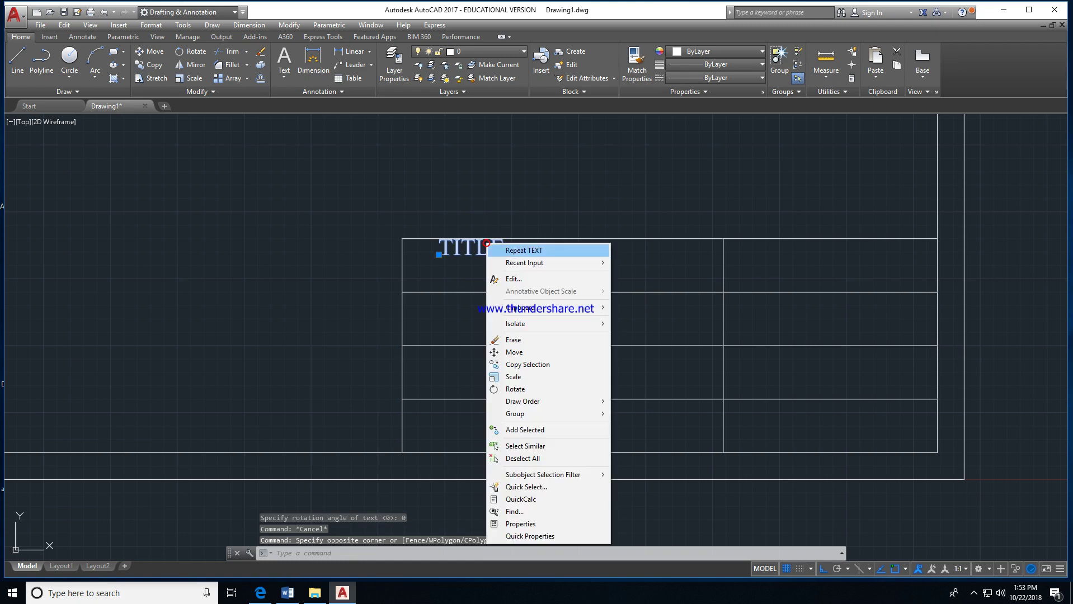
left_click(514, 352)
left_click(533, 263)
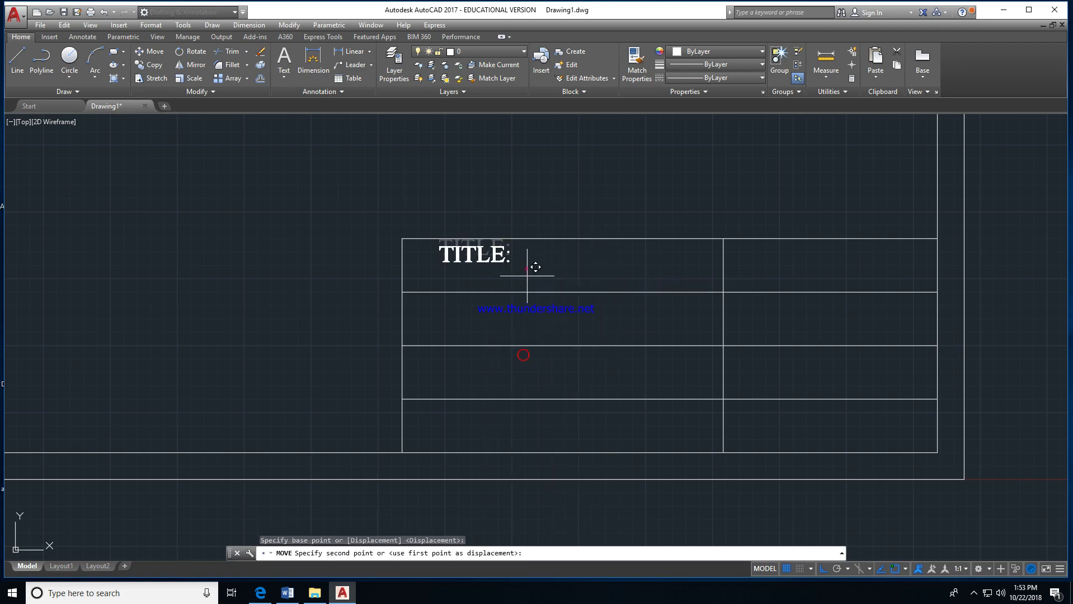
key("F8")
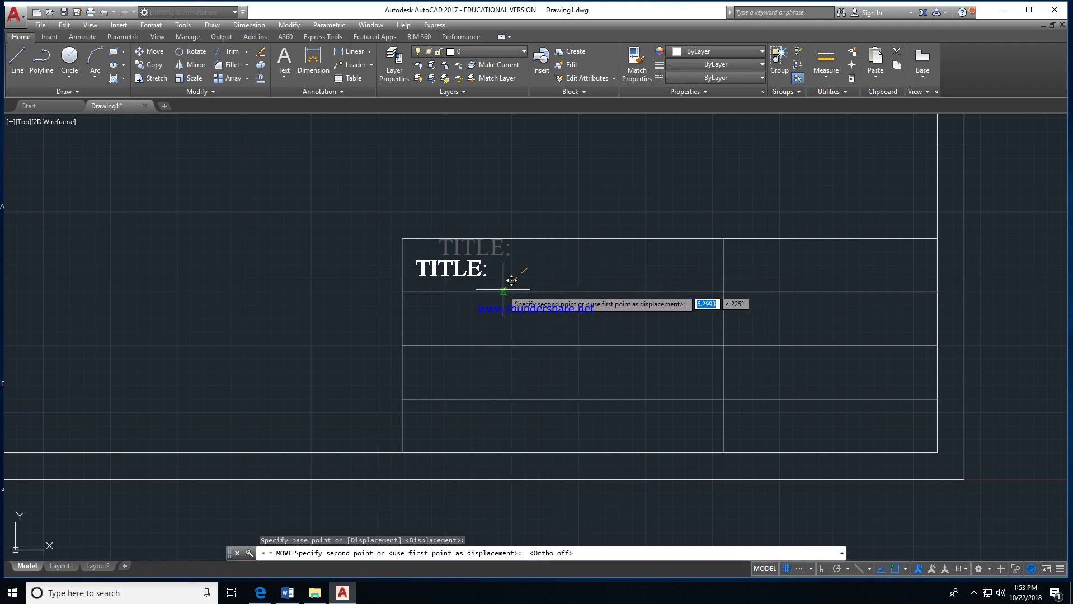
left_click(511, 282)
key("Escape")
key("Escape")
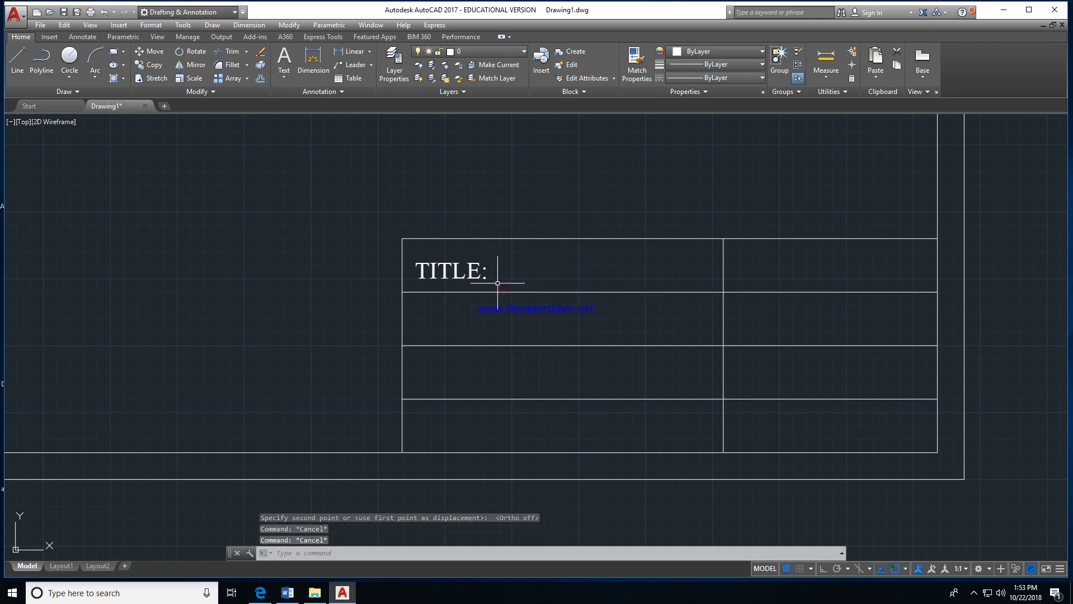
Step: Copy TITLE: into the three lower left rows and the top three right cells
left_click(481, 275)
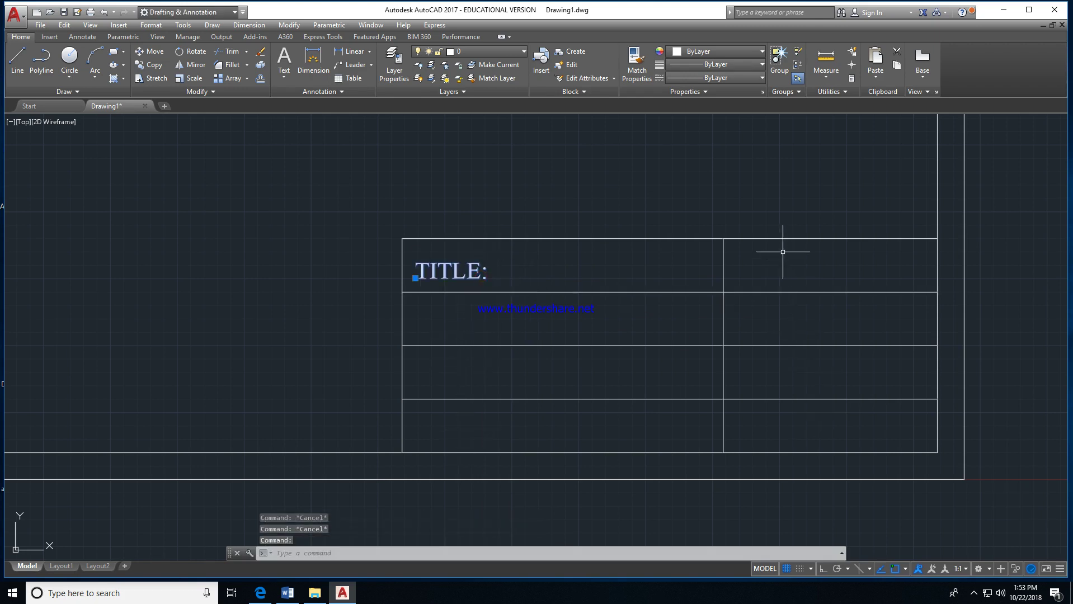
key("Escape")
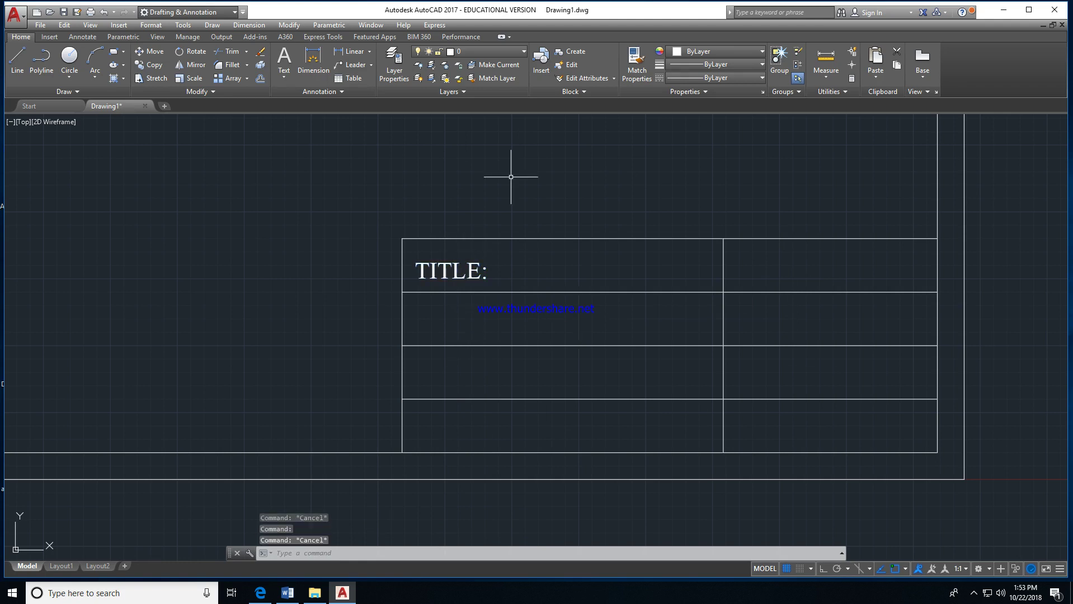
left_click(468, 273)
left_click(456, 272)
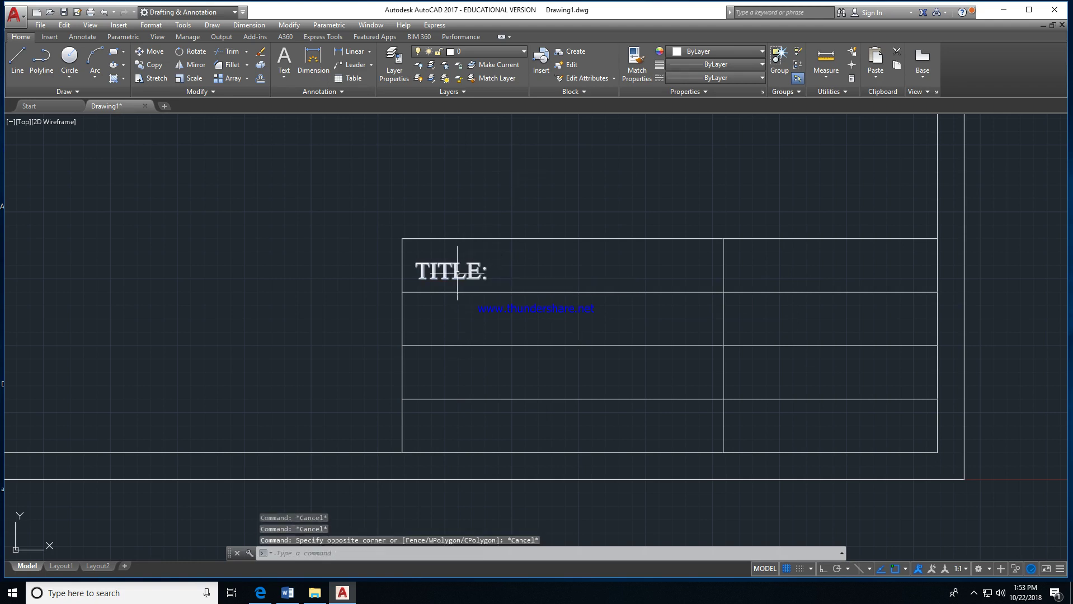
right_click(456, 273)
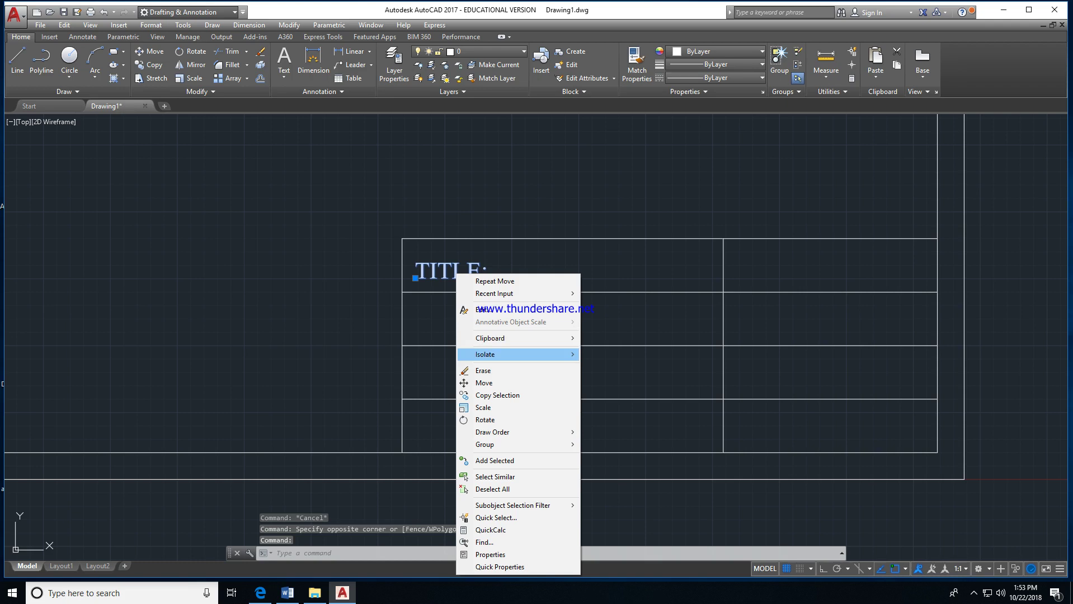
left_click(497, 395)
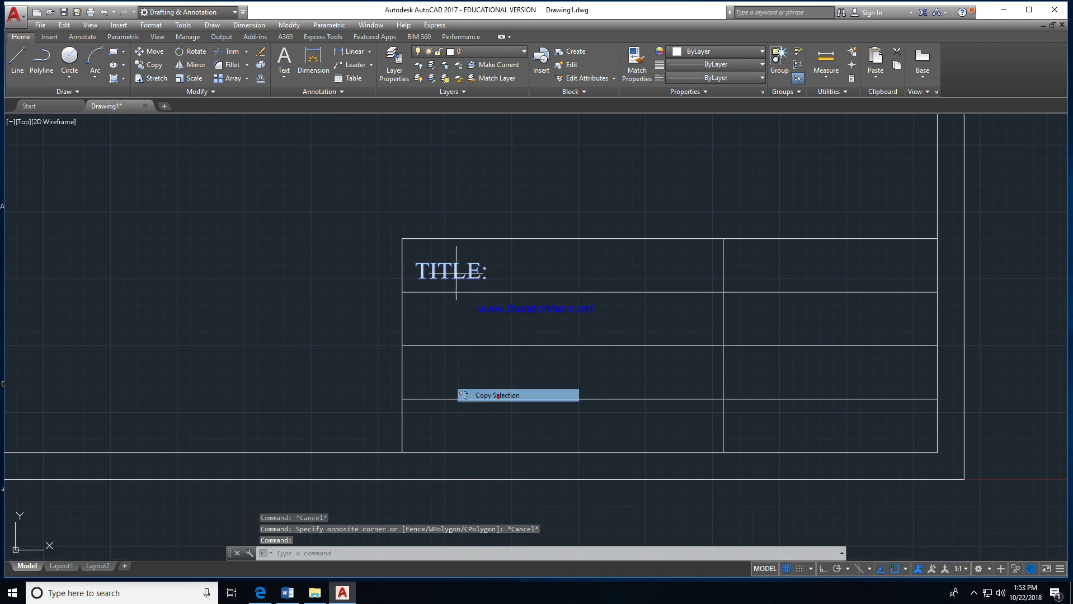
left_click(403, 239)
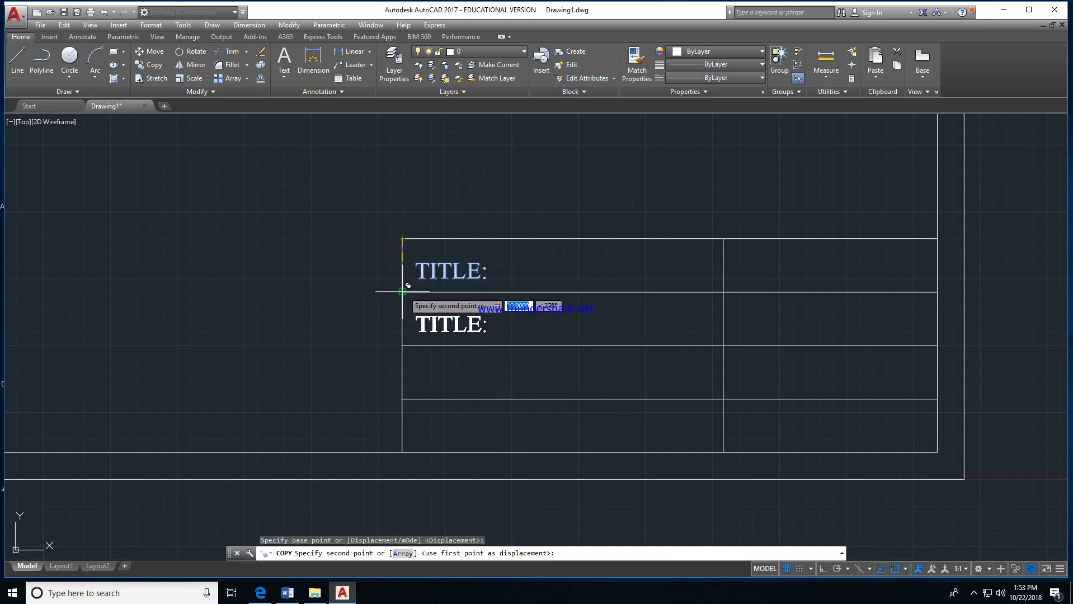
left_click(403, 293)
left_click(403, 345)
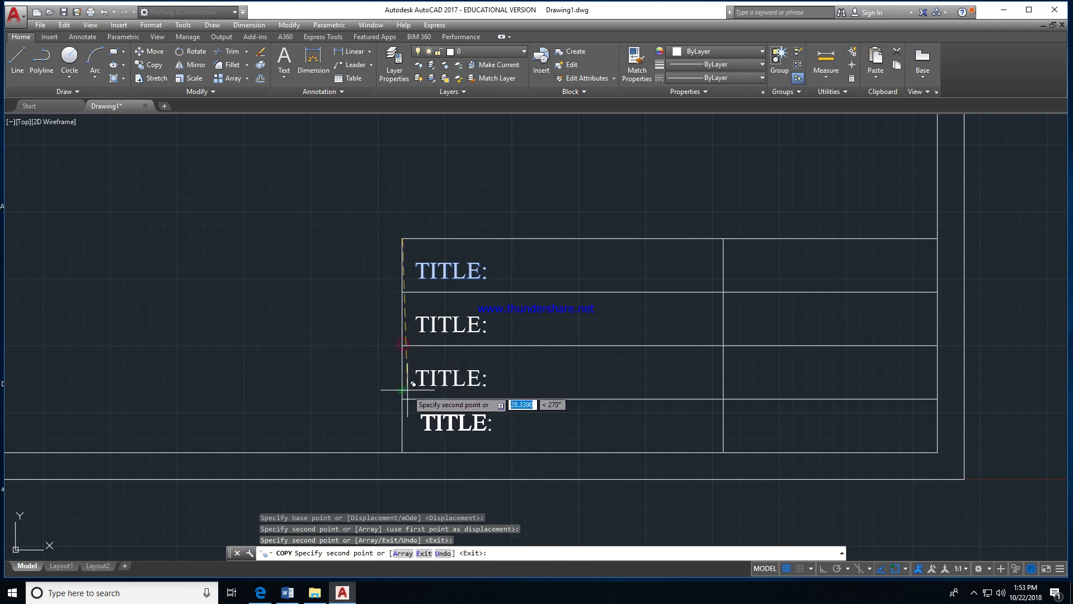
left_click(403, 399)
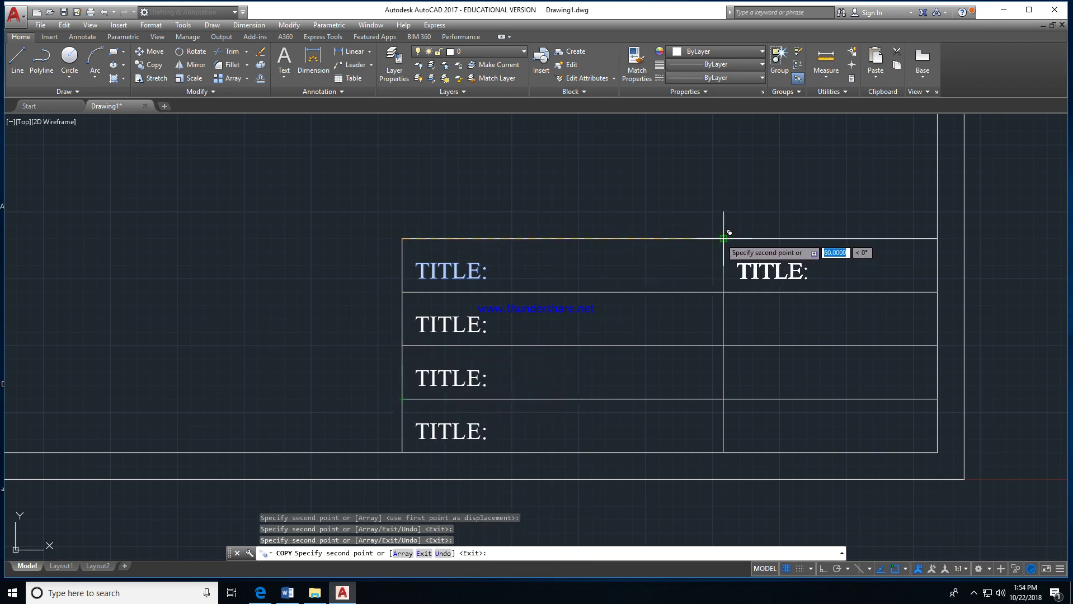
left_click(724, 239)
left_click(724, 292)
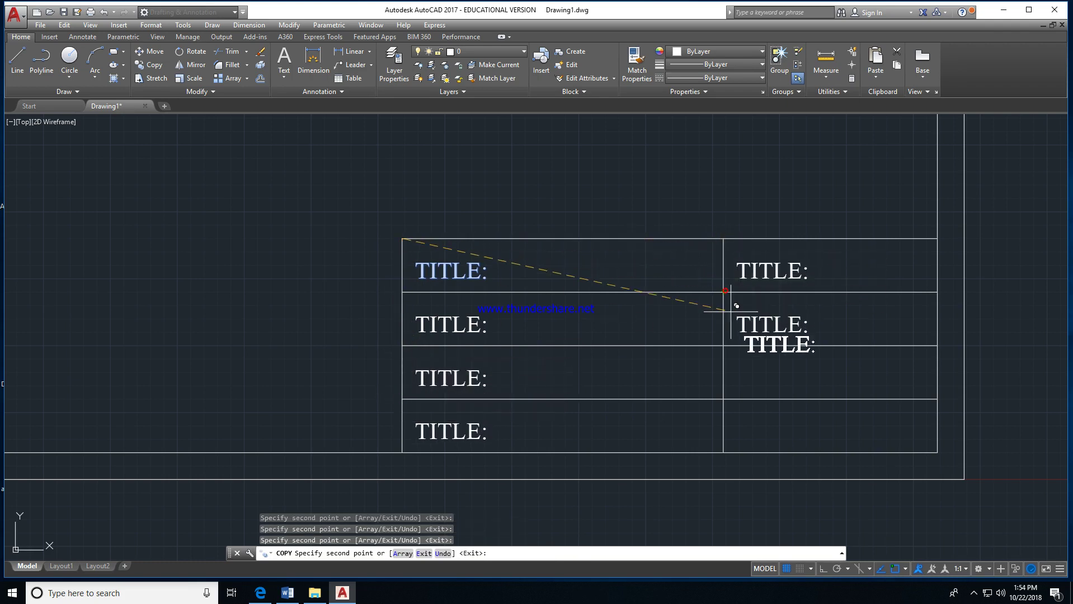
left_click(724, 346)
key("Escape")
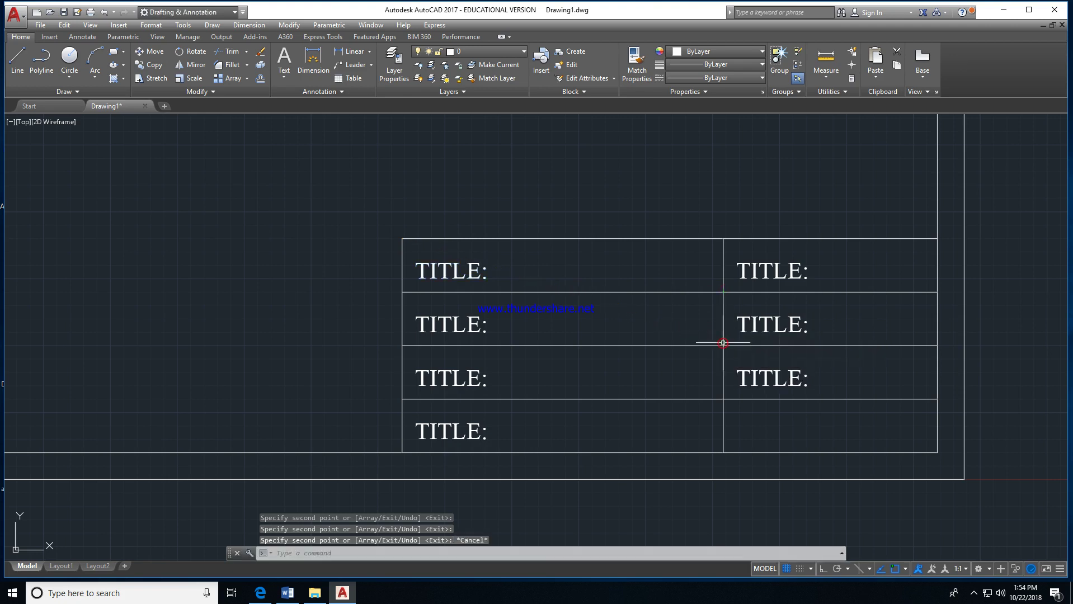
Step: Recentre the view on the title block, then start and cancel a trim
middle_click_drag(661, 179, 566, 136)
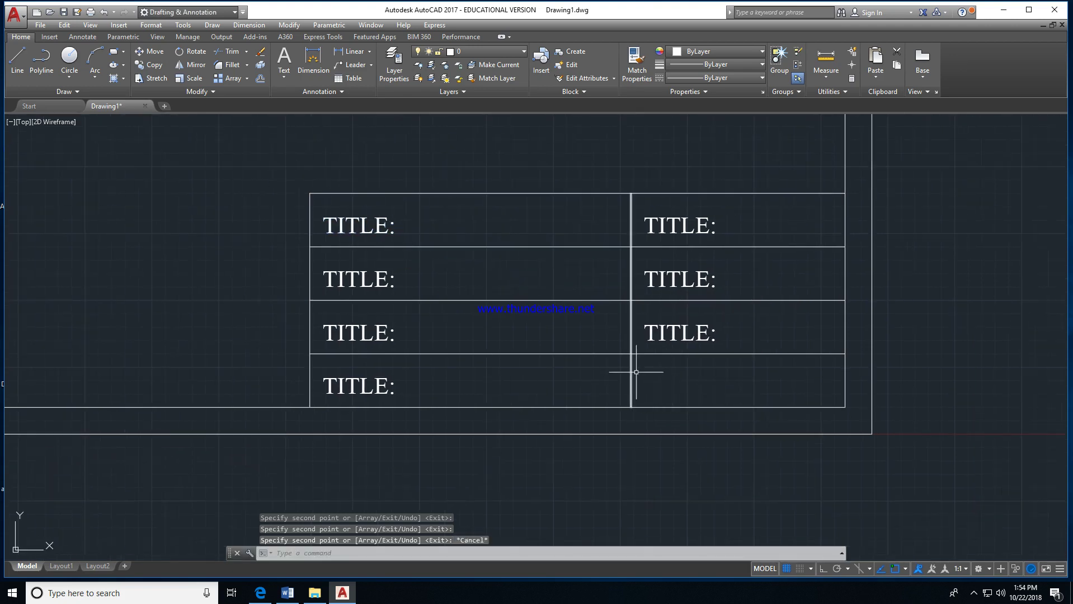
key("Escape")
key("Escape")
key("Escape")
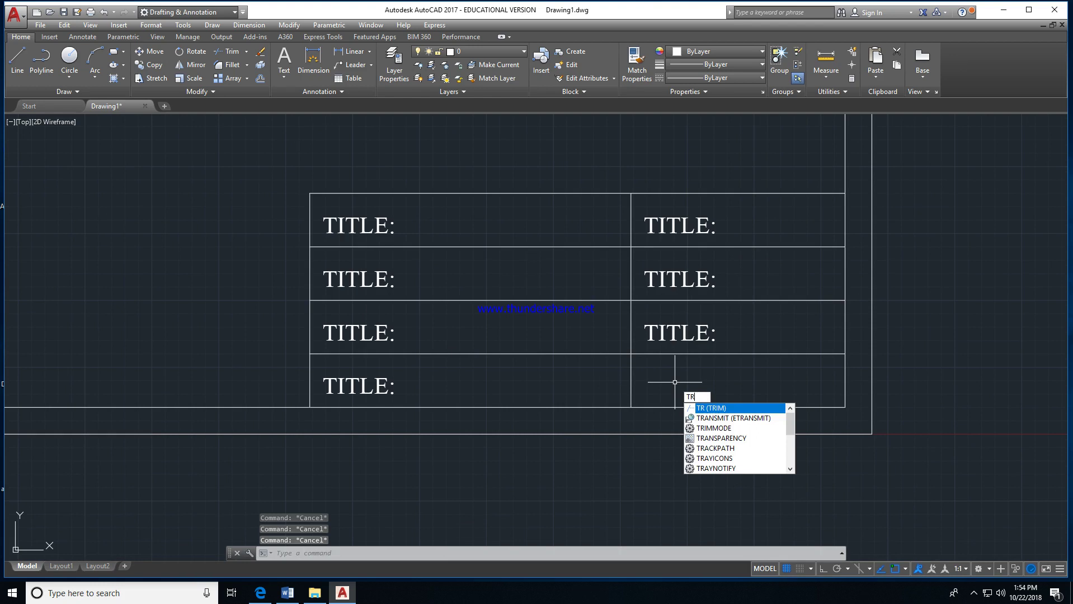
key("Return")
key("Return")
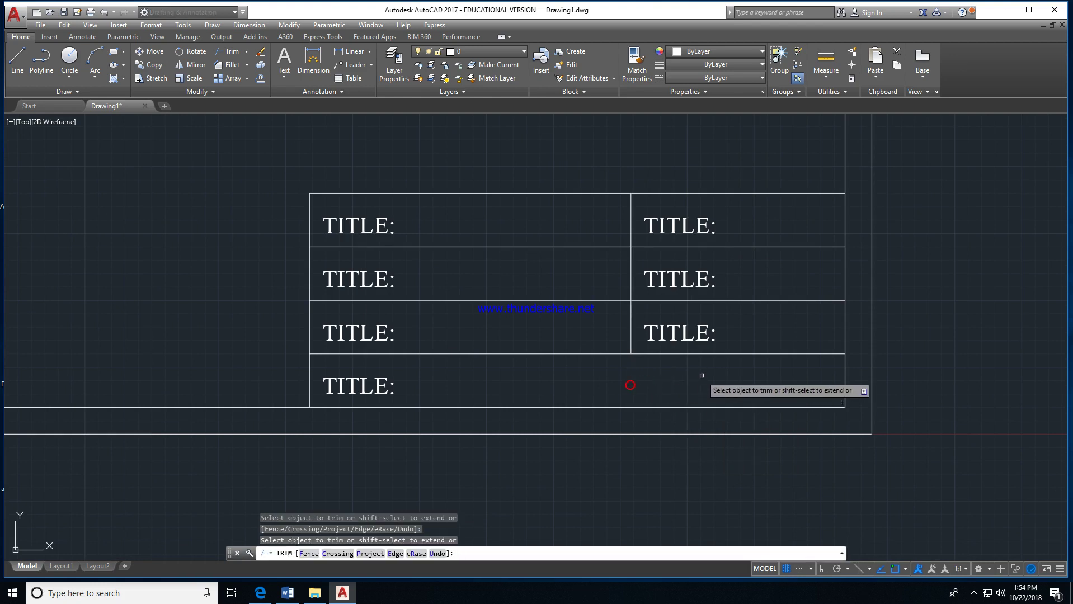
key("Escape")
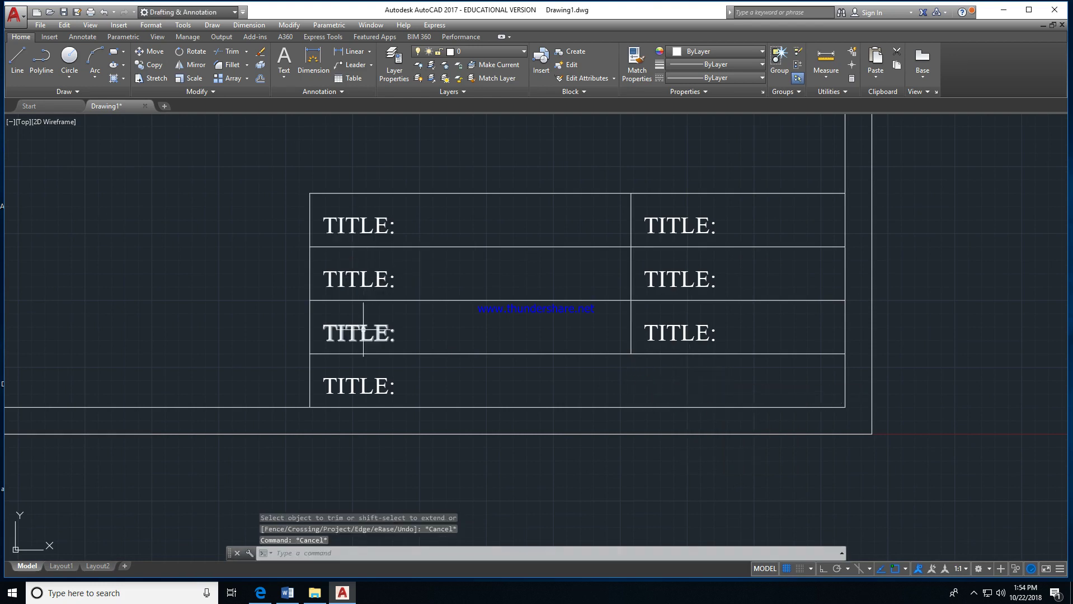
Step: Change the second and third left-row labels to NAME: and ROLL NO:
double_click(387, 277)
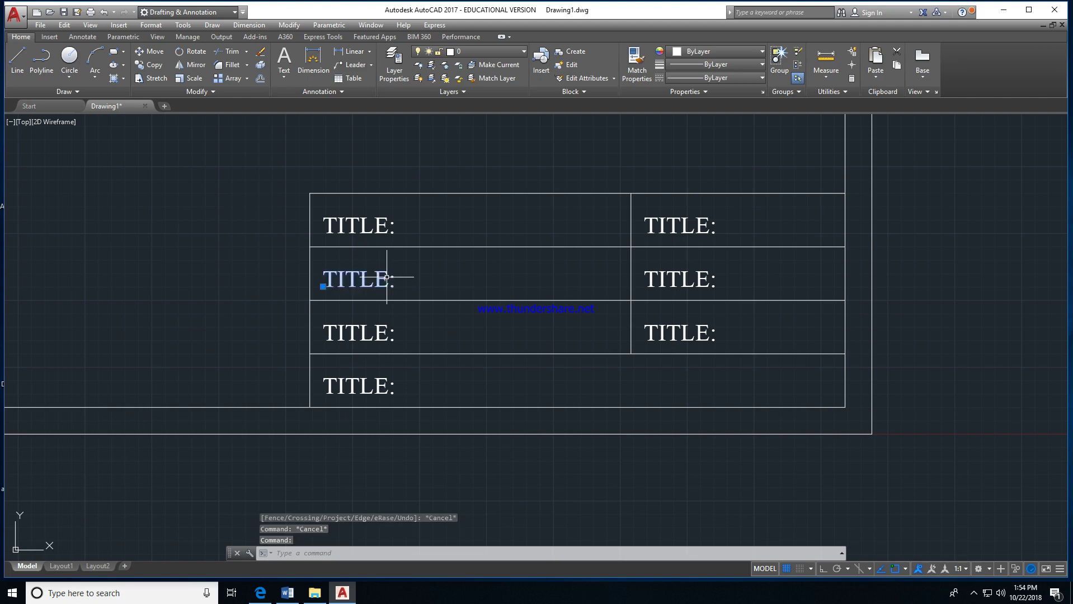
type("nA")
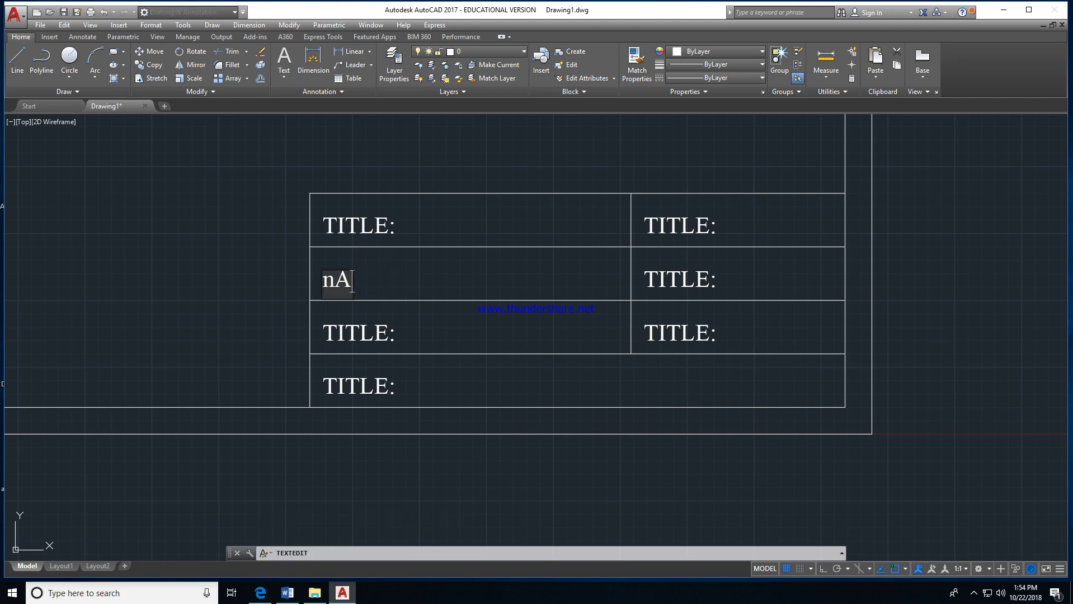
key("BackSpace")
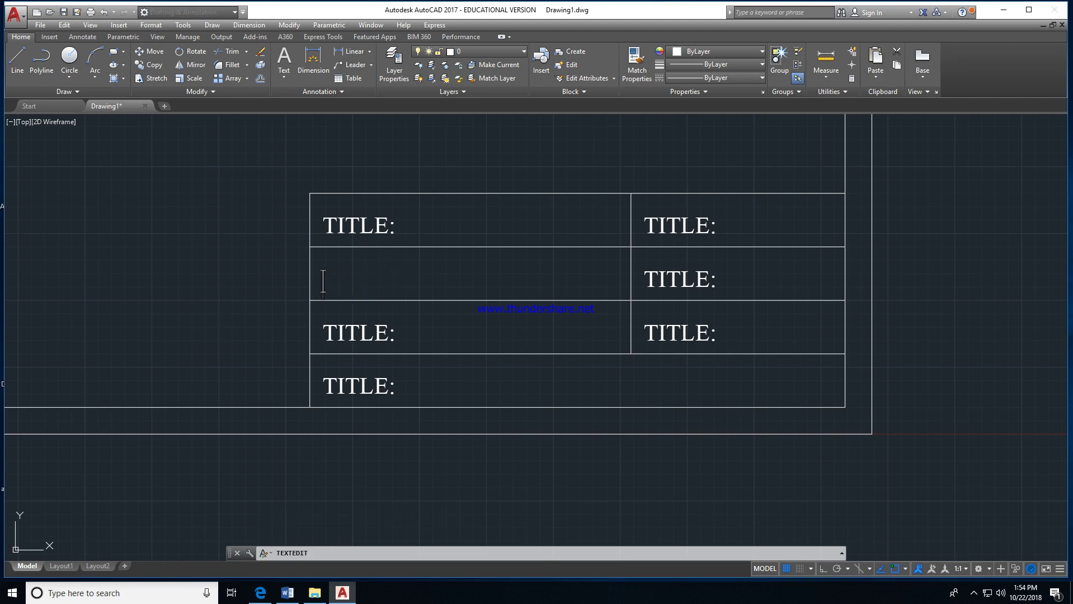
type("NAME:")
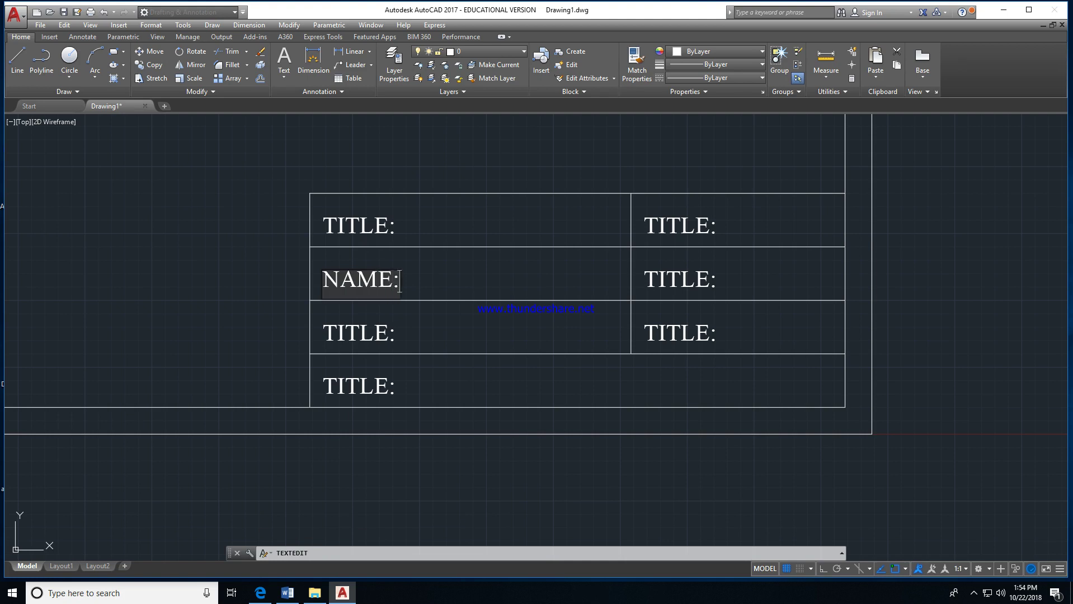
key("Return")
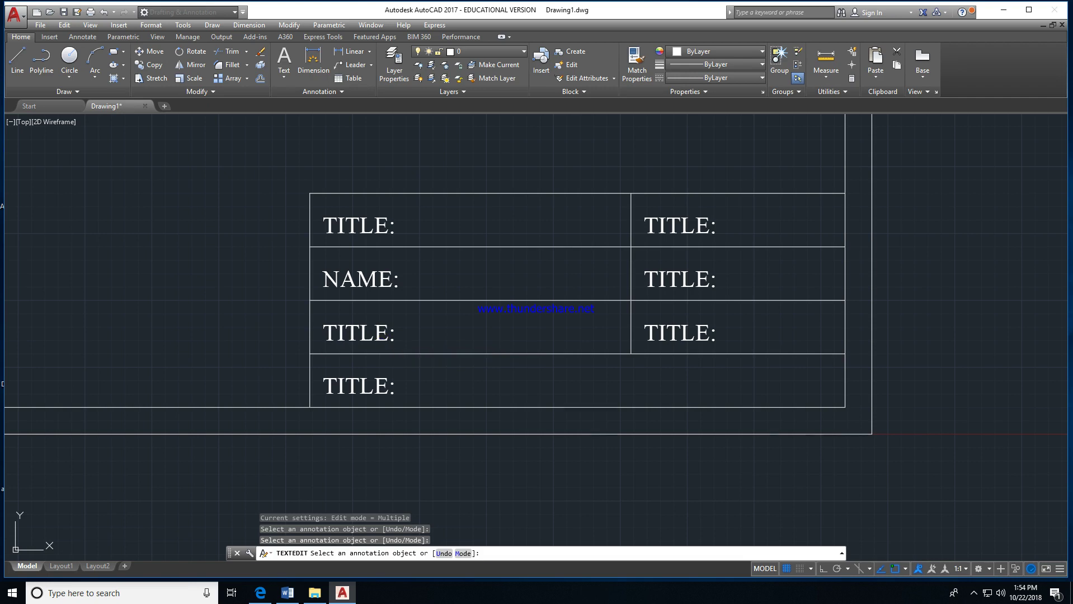
left_click(382, 337)
type("ROLL ")
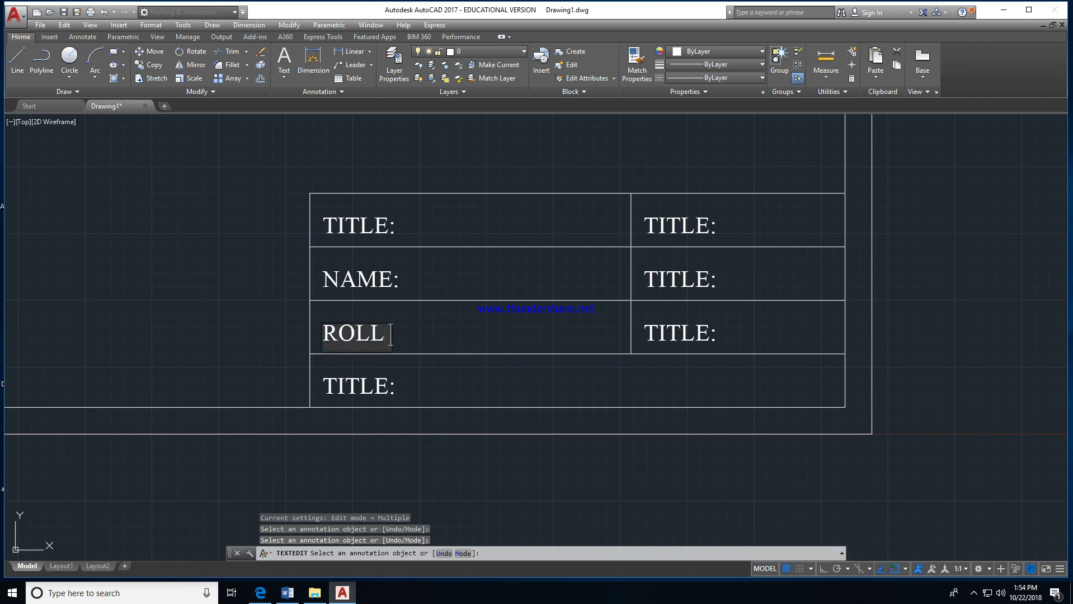
type("NO:")
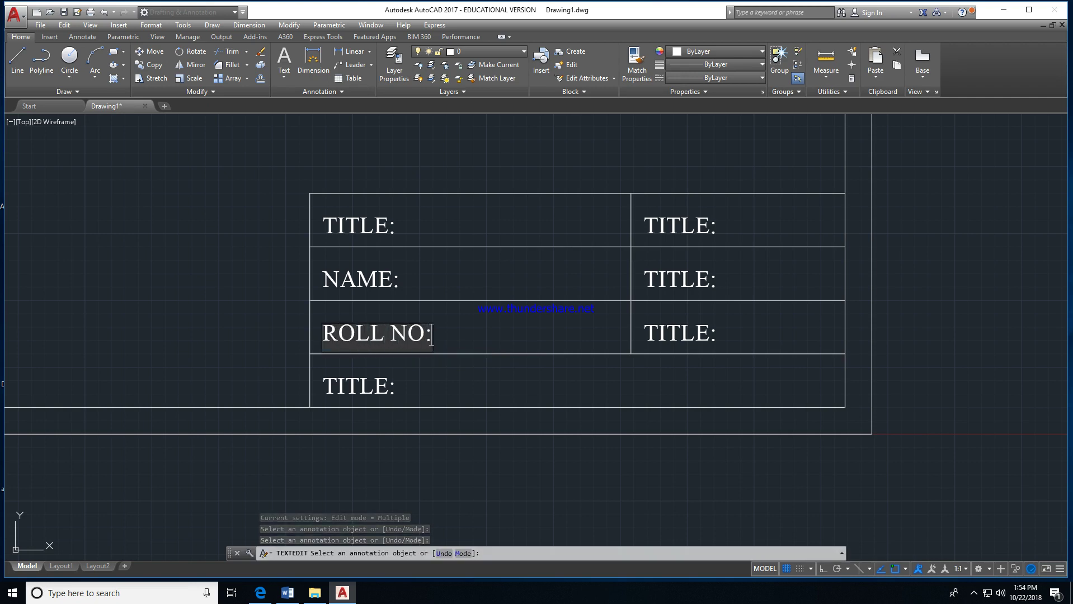
left_click(689, 227)
Step: Change the top two right-column labels to SHEET NO: and DATE:, leaving the third as TITLE:
left_click(700, 224)
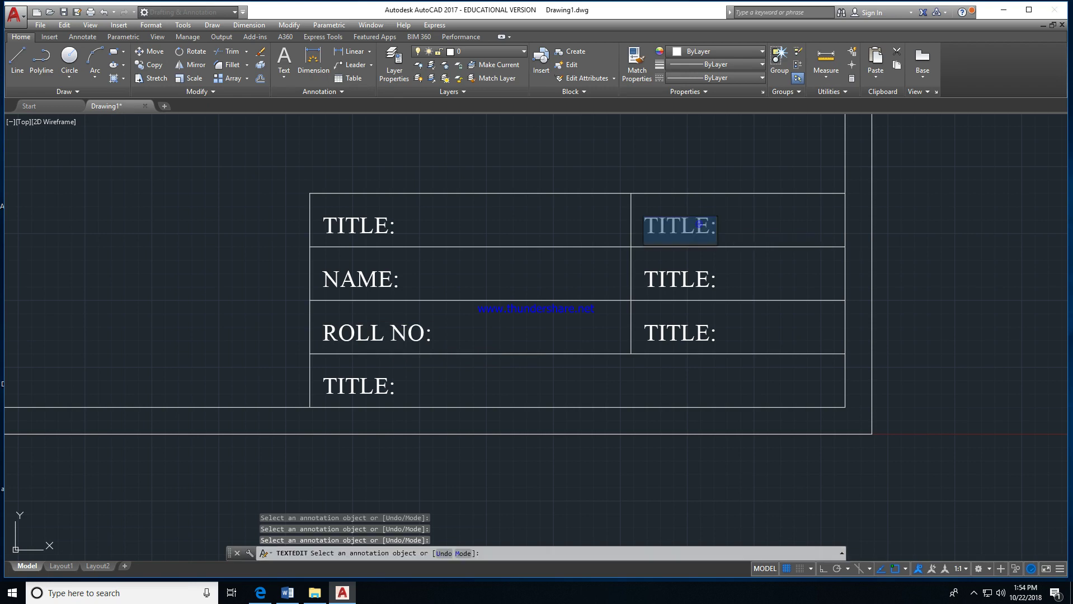
type("SHEE")
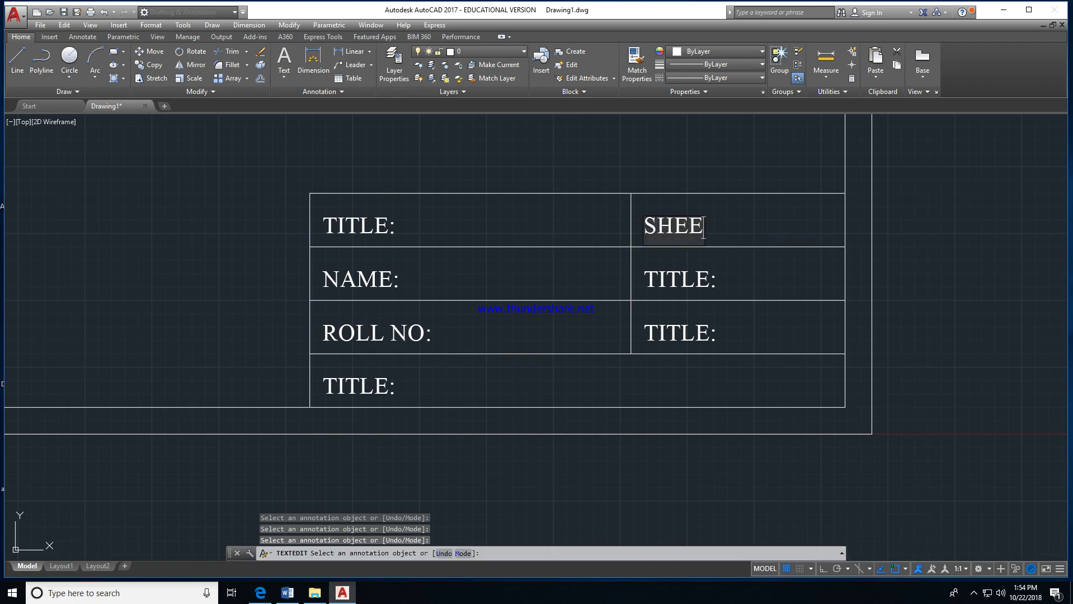
type("T NO:")
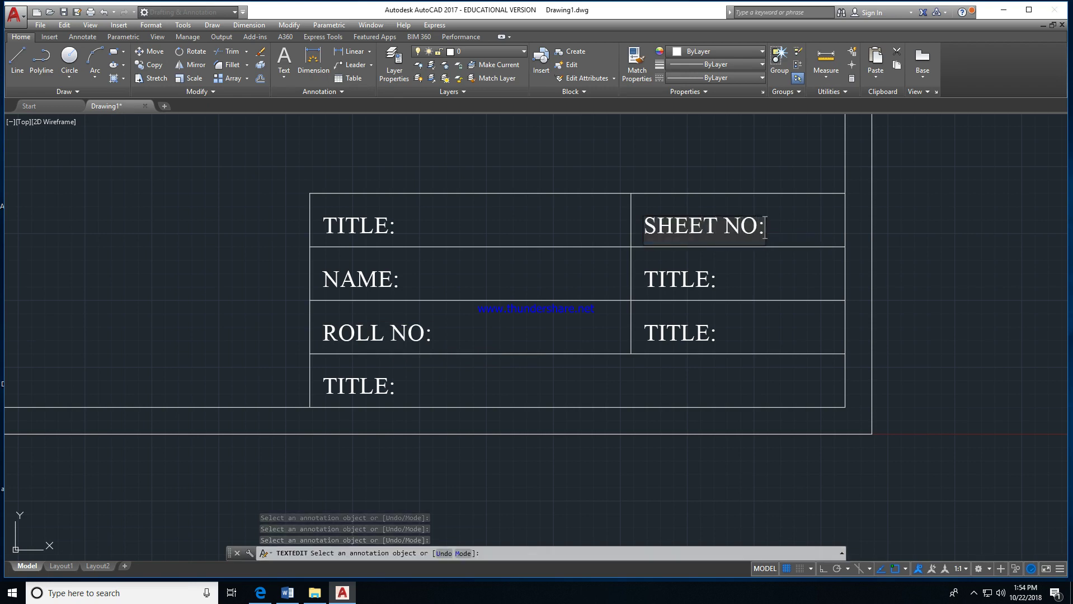
left_click(684, 276)
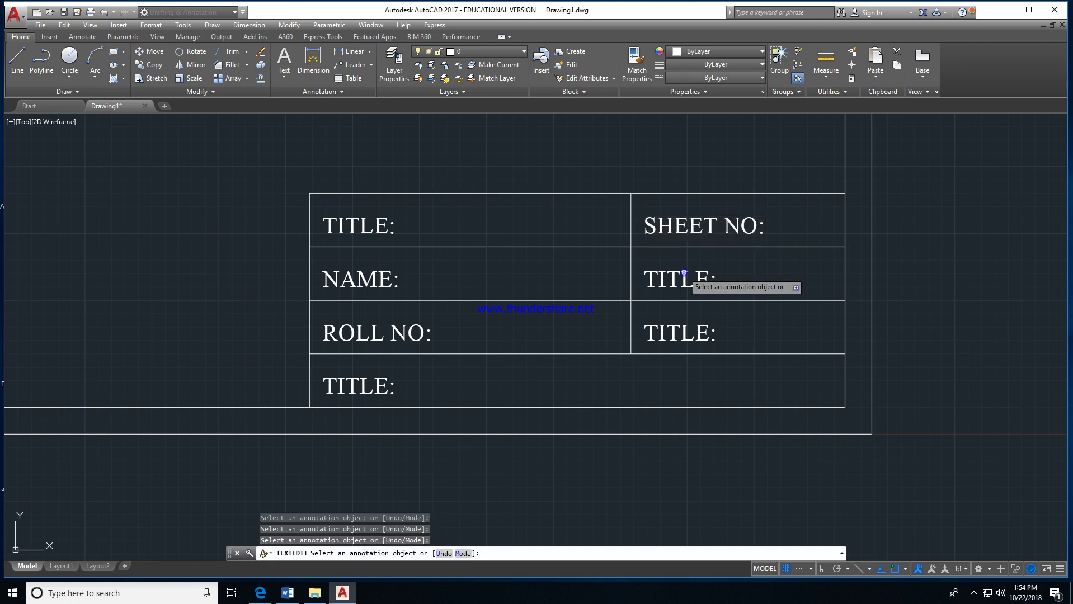
left_click(686, 277)
type("D")
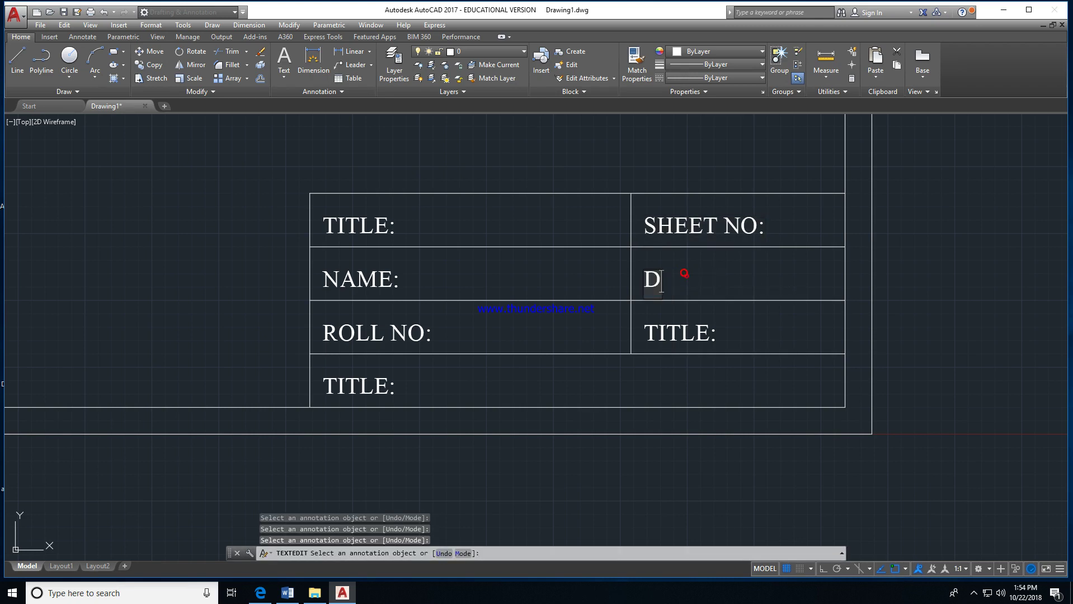
type("ATE:")
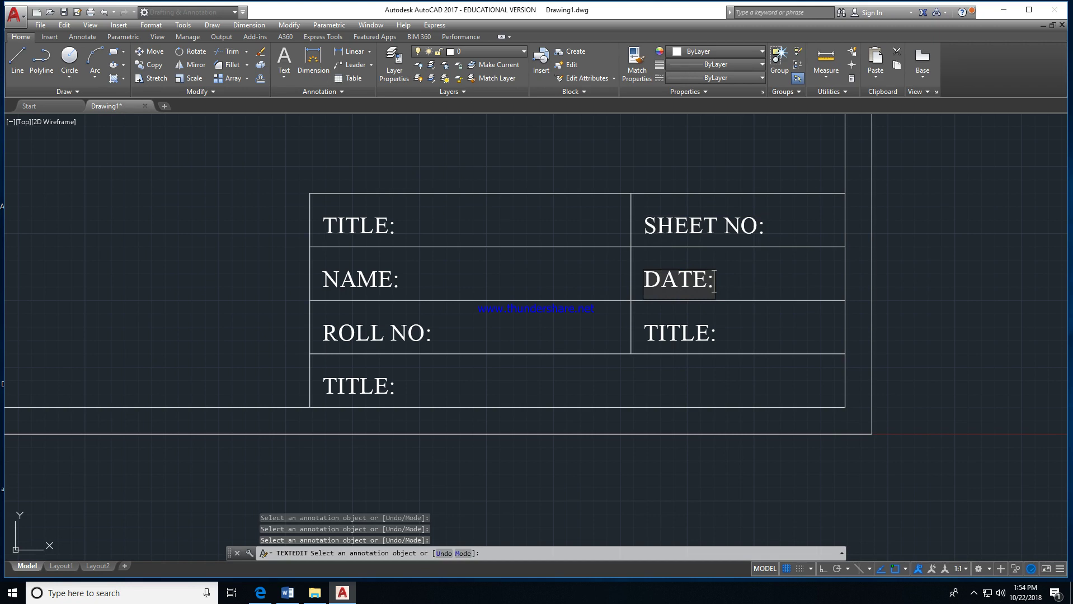
left_click(700, 334)
left_click(703, 333)
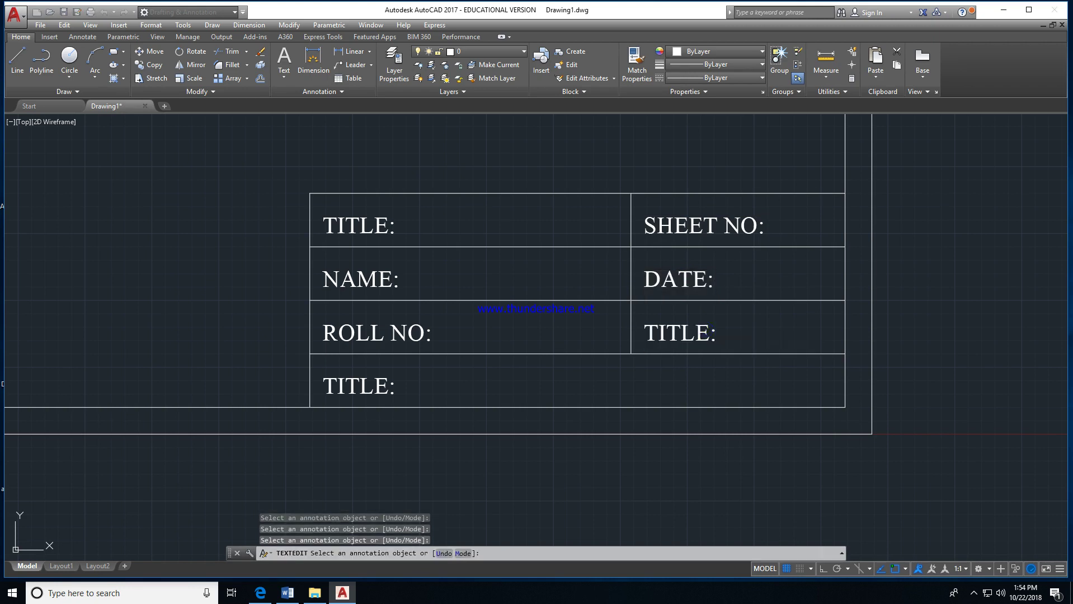
type("SCALE")
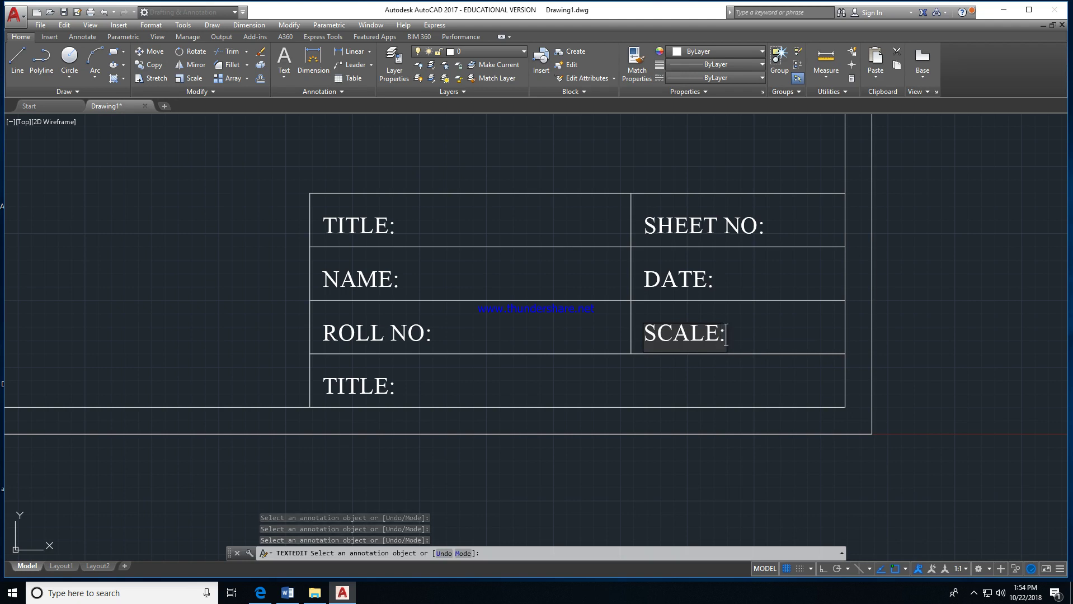
key("Escape")
Step: Change the bottom-row label to IIT DHARWAD
left_click(384, 384)
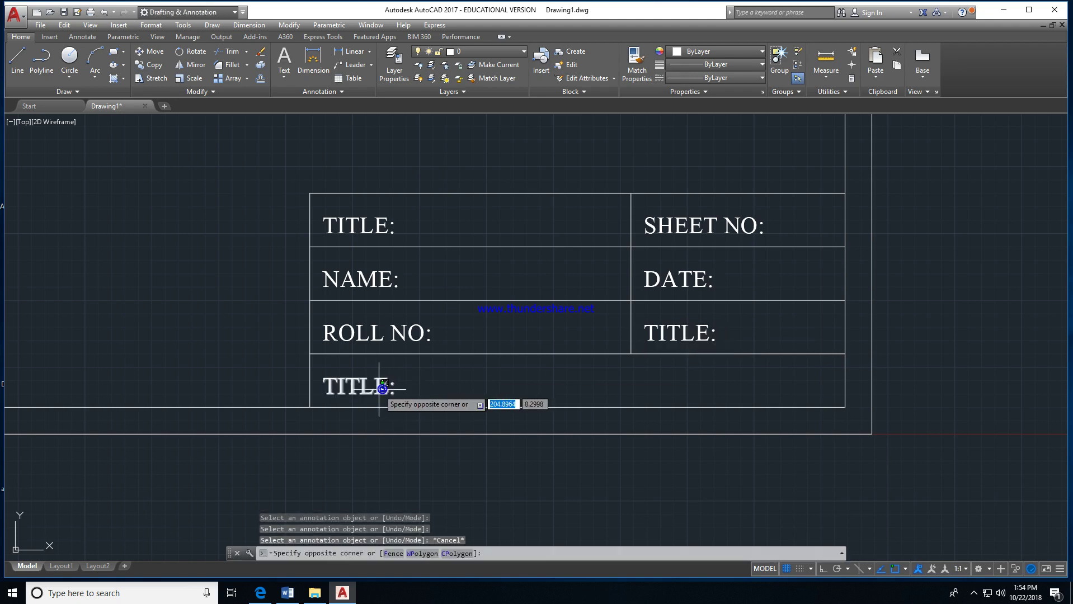
left_click(384, 388)
type("II")
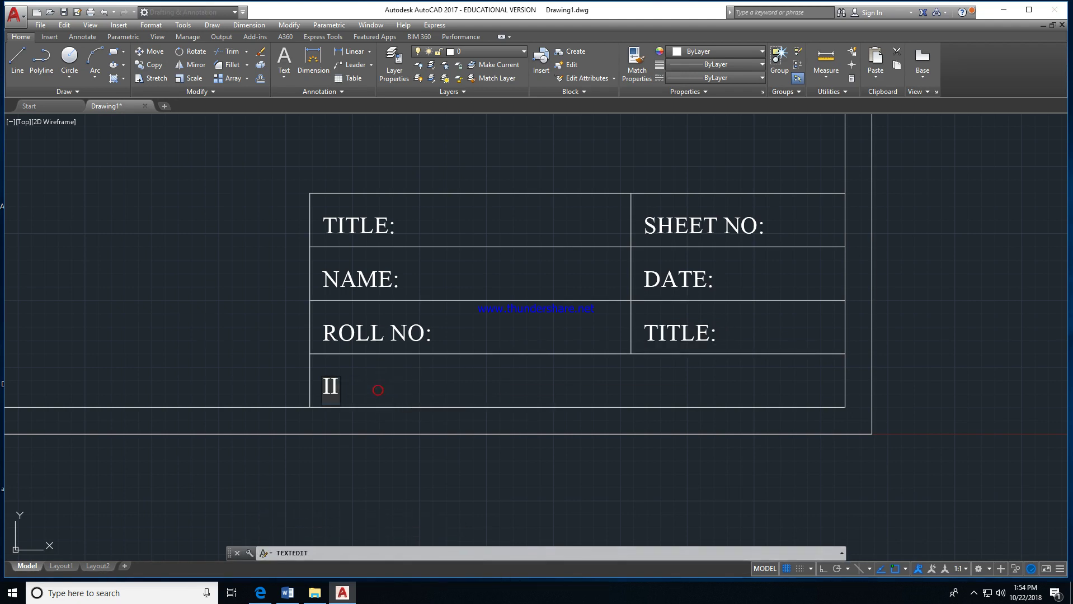
type("T DH")
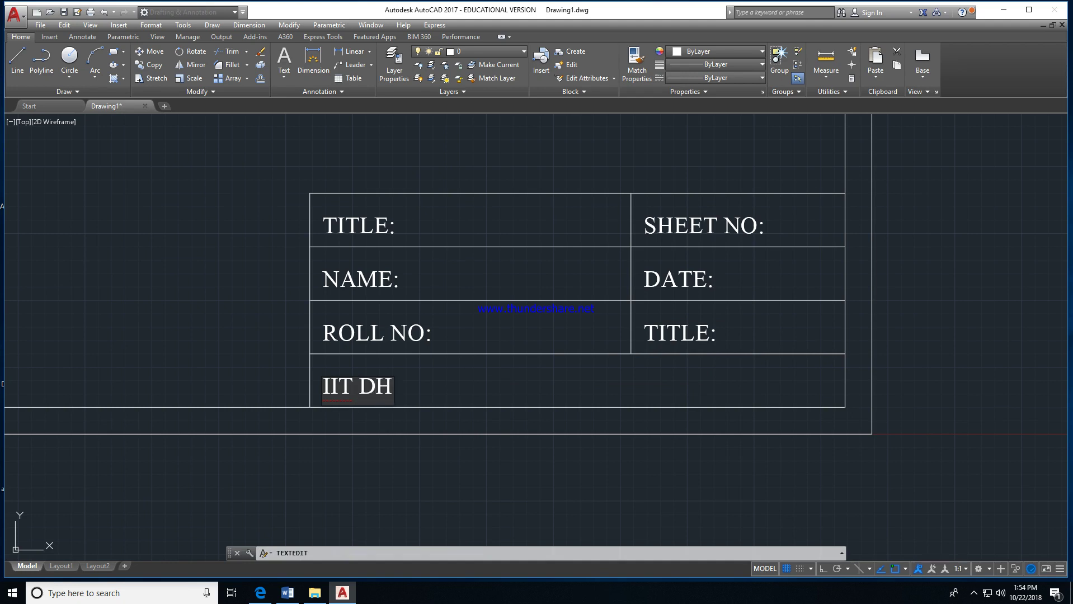
type("ARWA")
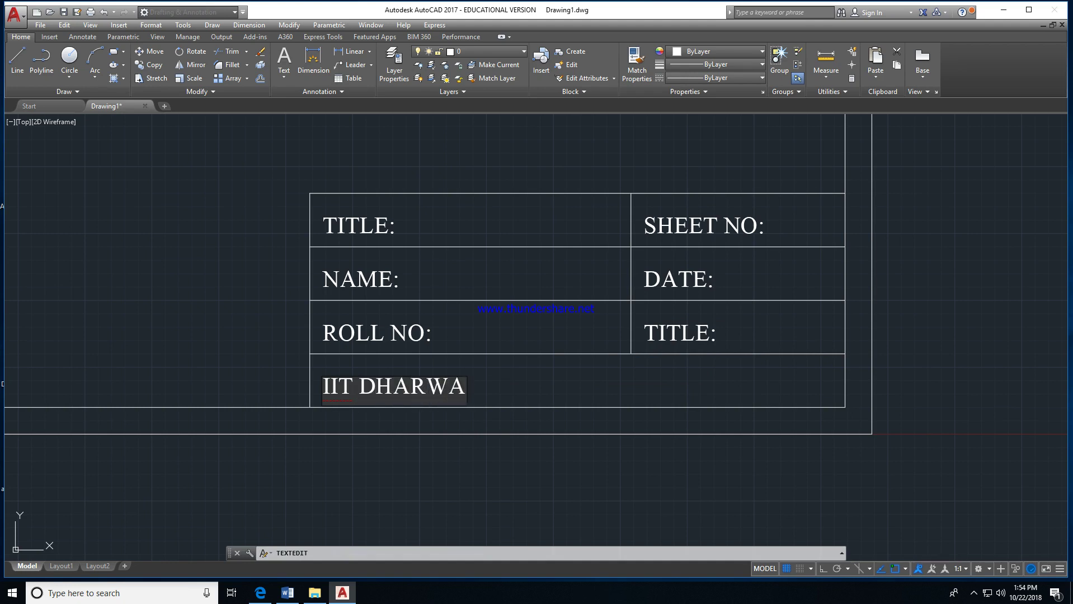
type("D")
key("Return")
key("Escape")
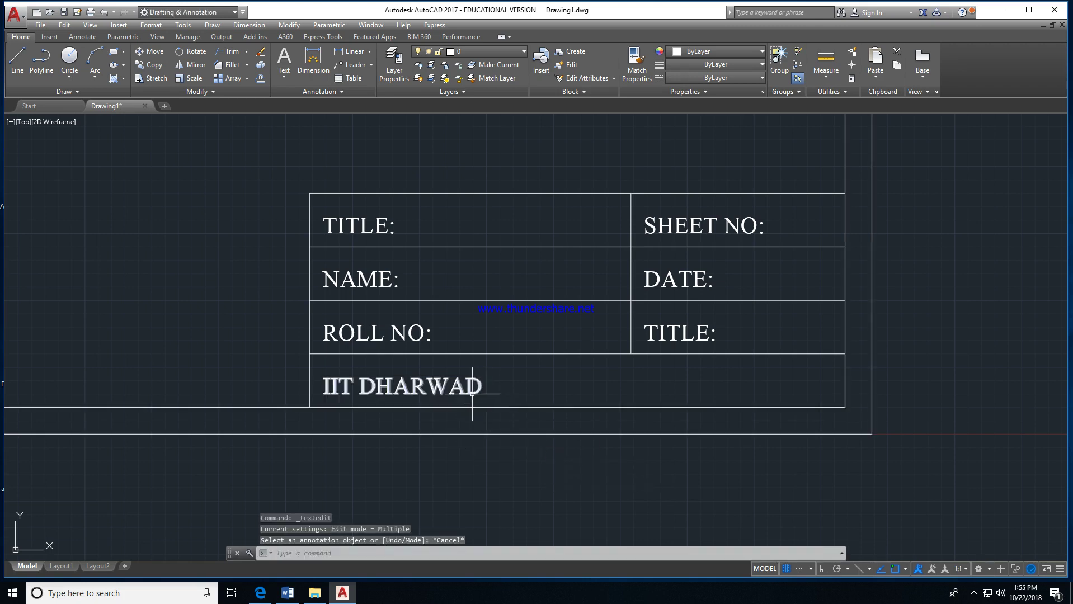
left_click(473, 394)
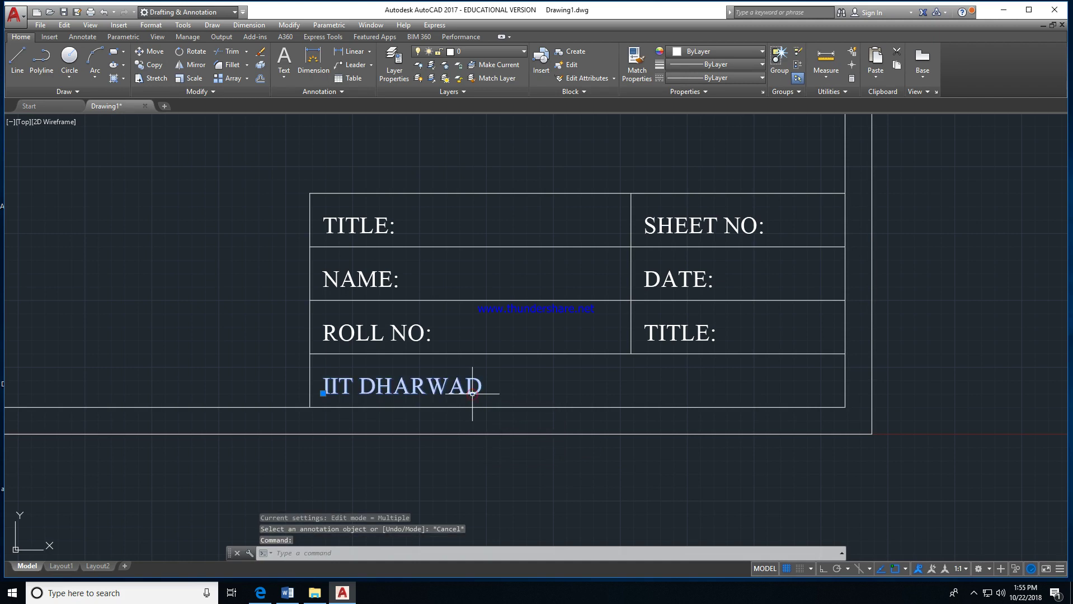
Step: Set the IIT DHARWAD text height to 5 in Properties
right_click(473, 394)
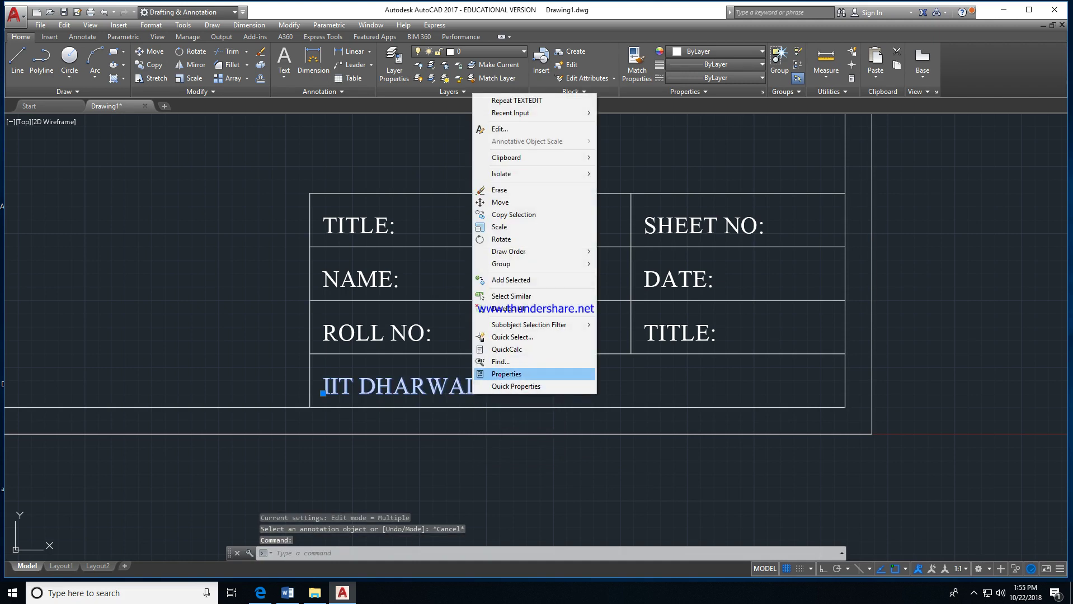
left_click(506, 374)
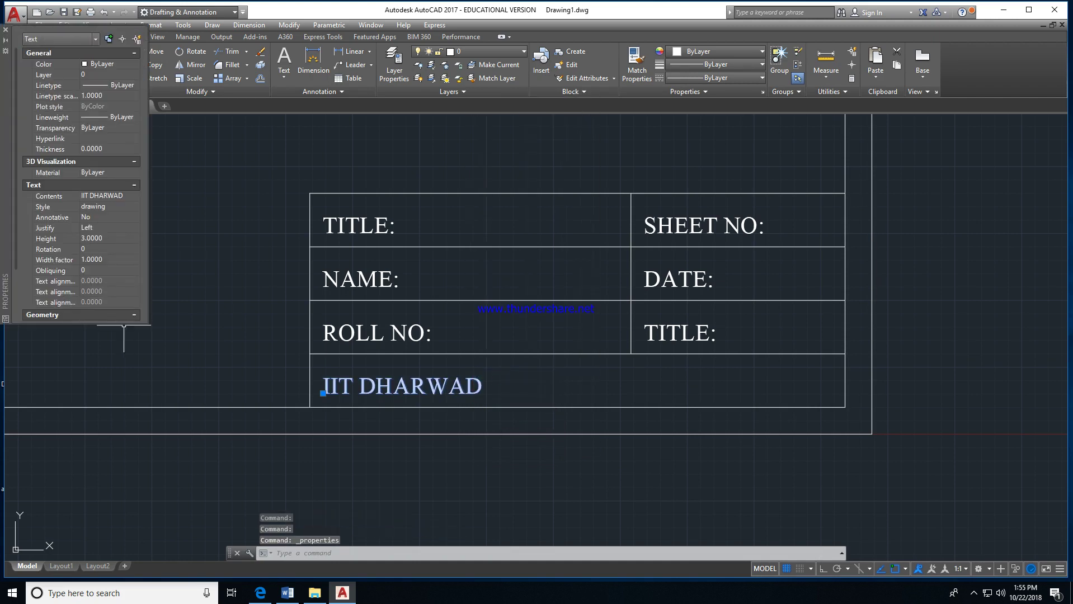
left_click(97, 239)
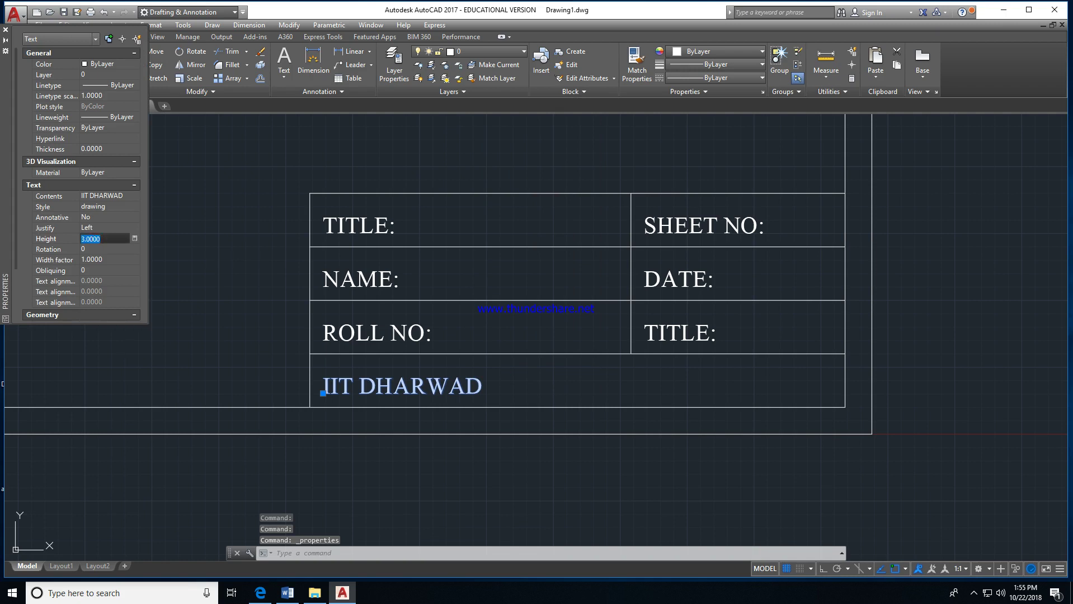
type("5")
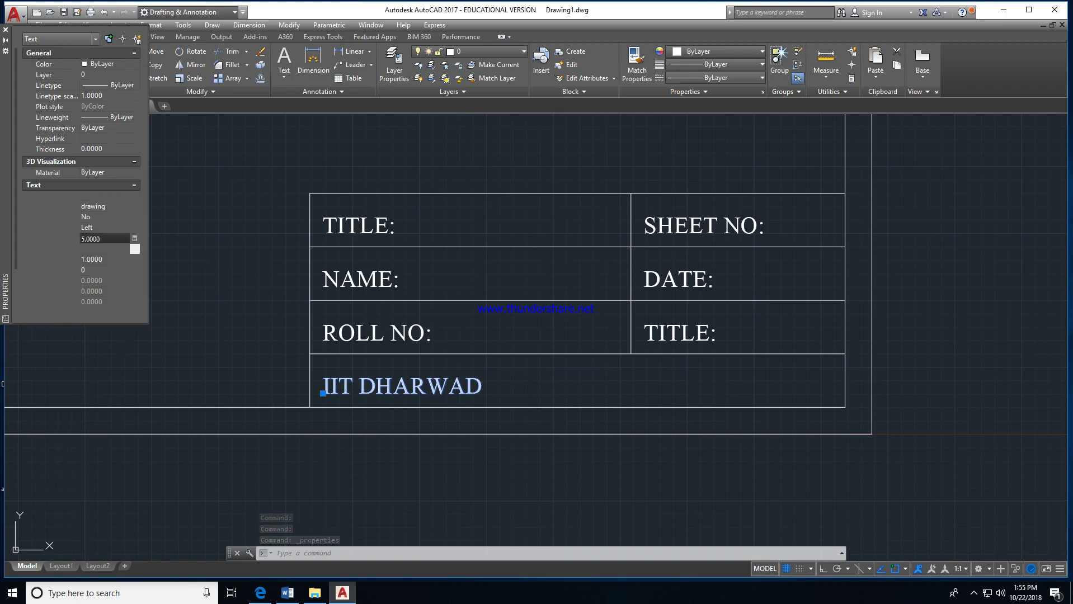
key("Tab")
key("ctrl+1")
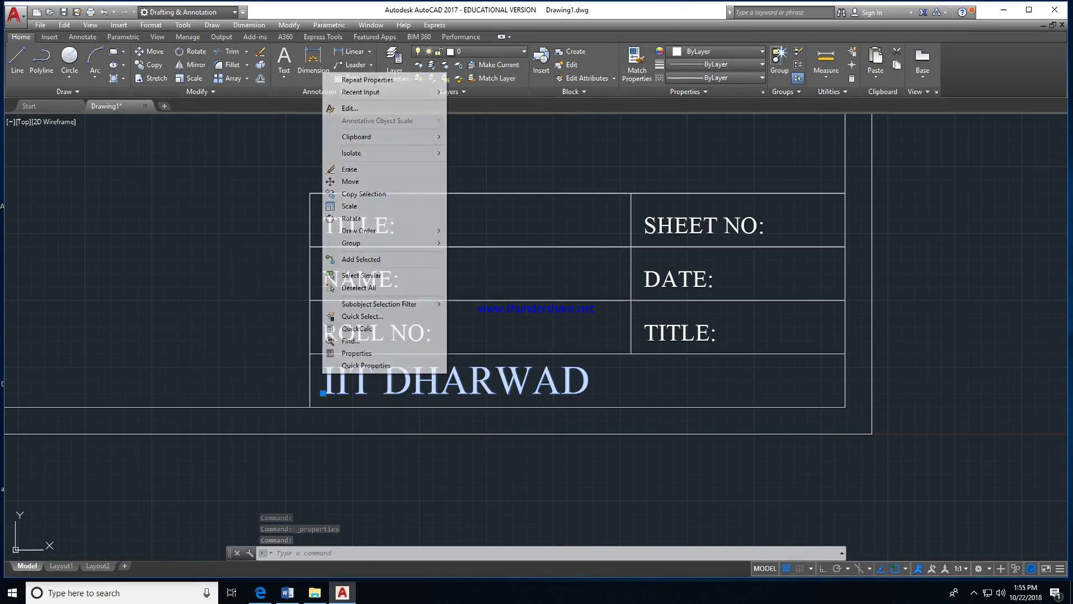
Step: Move IIT DHARWAD to the centre of its bottom-row cell
right_click(324, 372)
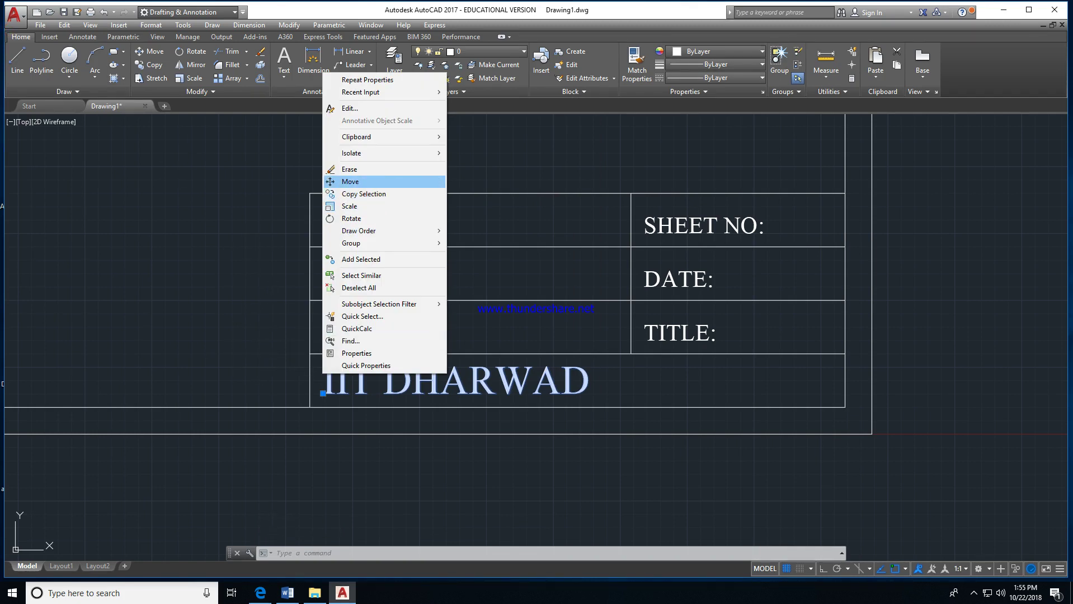
left_click(350, 181)
left_click(368, 371)
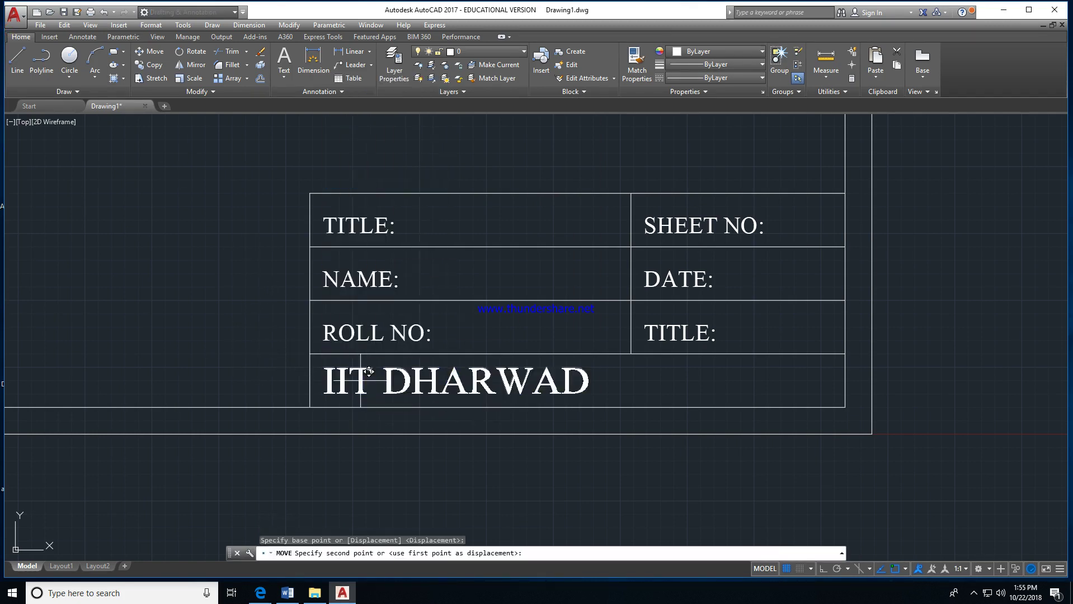
left_click(483, 382)
scroll(537, 473, "down", 6)
mouse_move(587, 468)
middle_mouse_down()
mouse_move(738, 443)
mouse_move(617, 491)
middle_mouse_up()
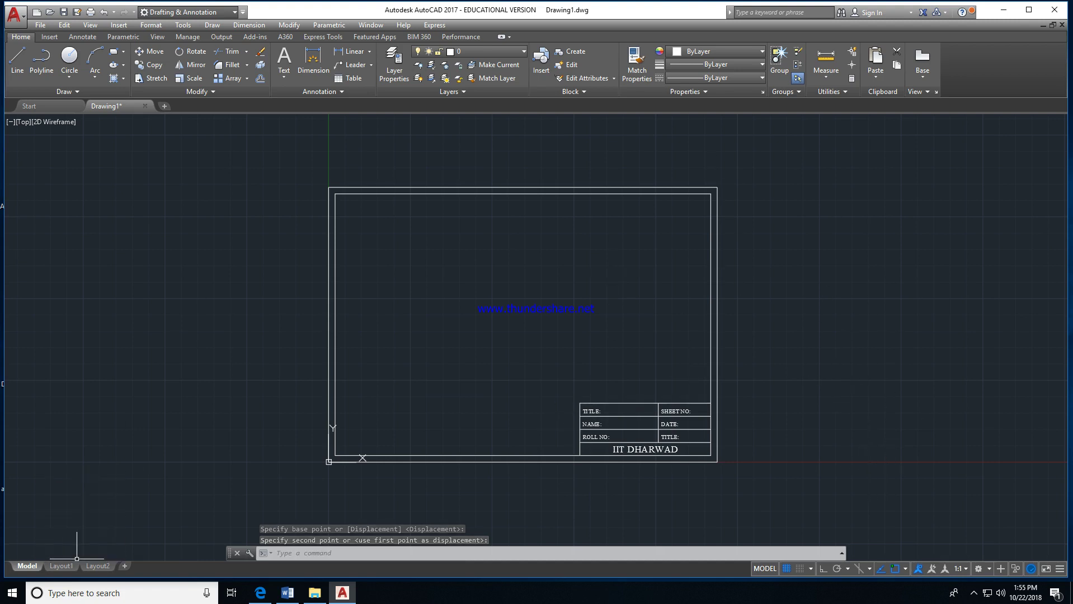
left_click(60, 566)
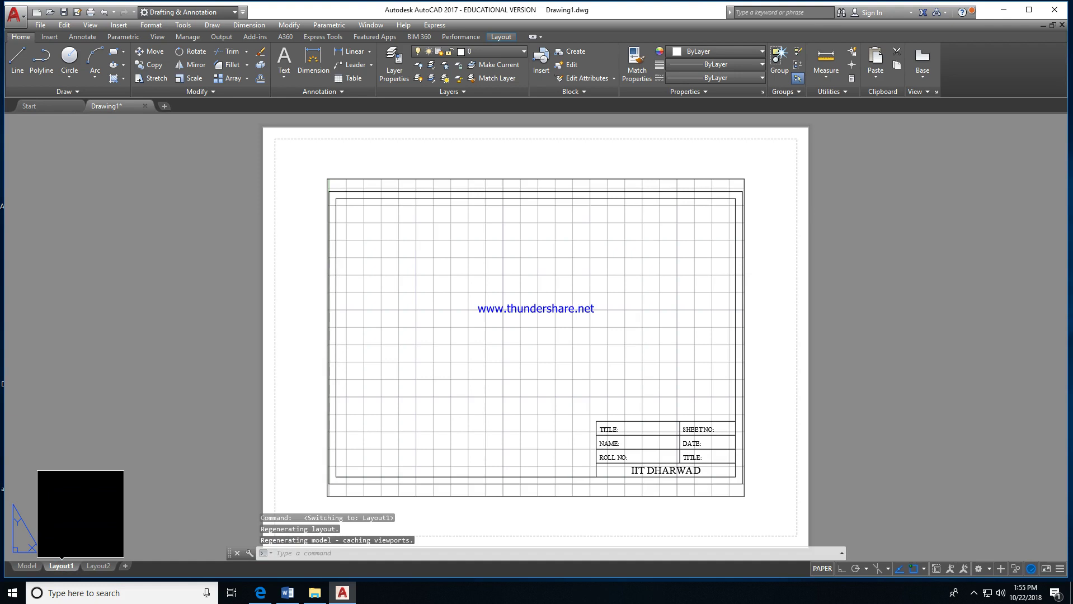
Step: From Layout1's Page Setup Manager, start a new page setup named DRAWING NEW
mouse_move(46, 560)
right_click(59, 566)
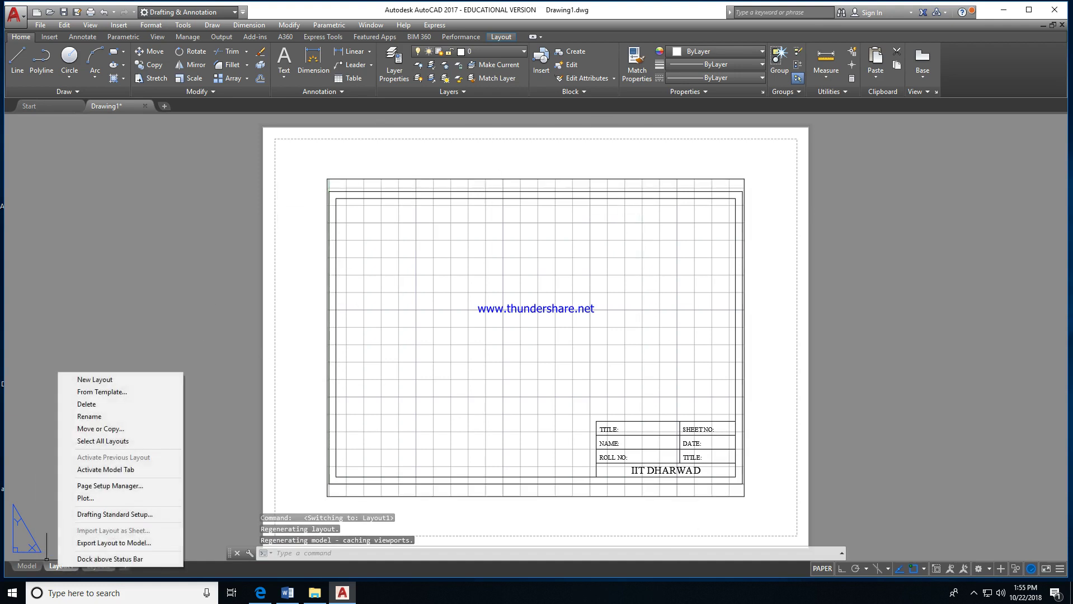
left_click(110, 486)
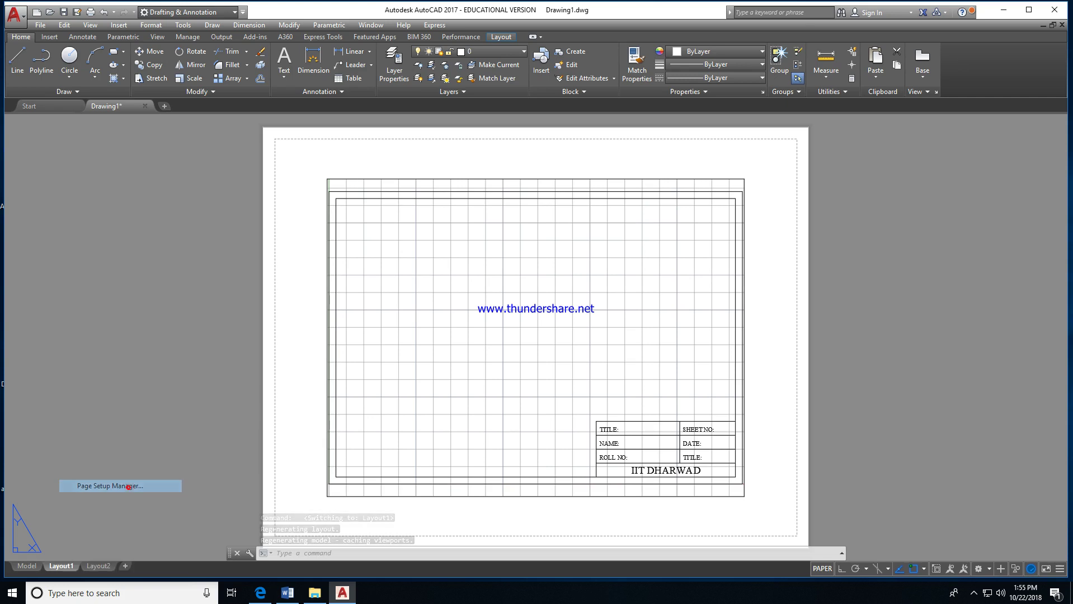
left_click(543, 245)
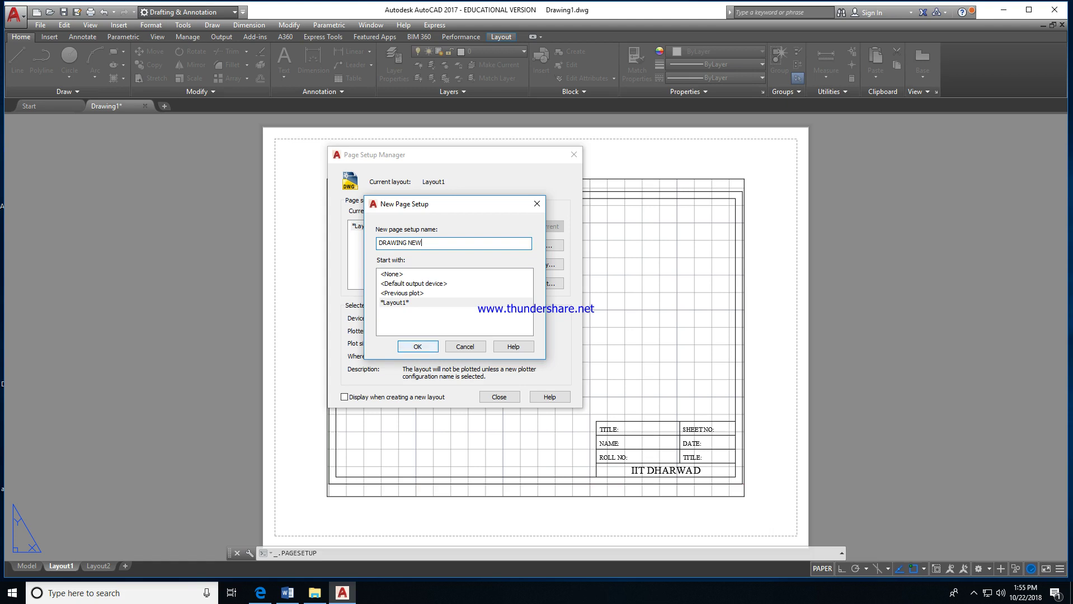
Step: Create the DRAWING NEW page setup with the DWG To PDF.pc3 plotter and ISO full bleed A4 paper
left_click(417, 347)
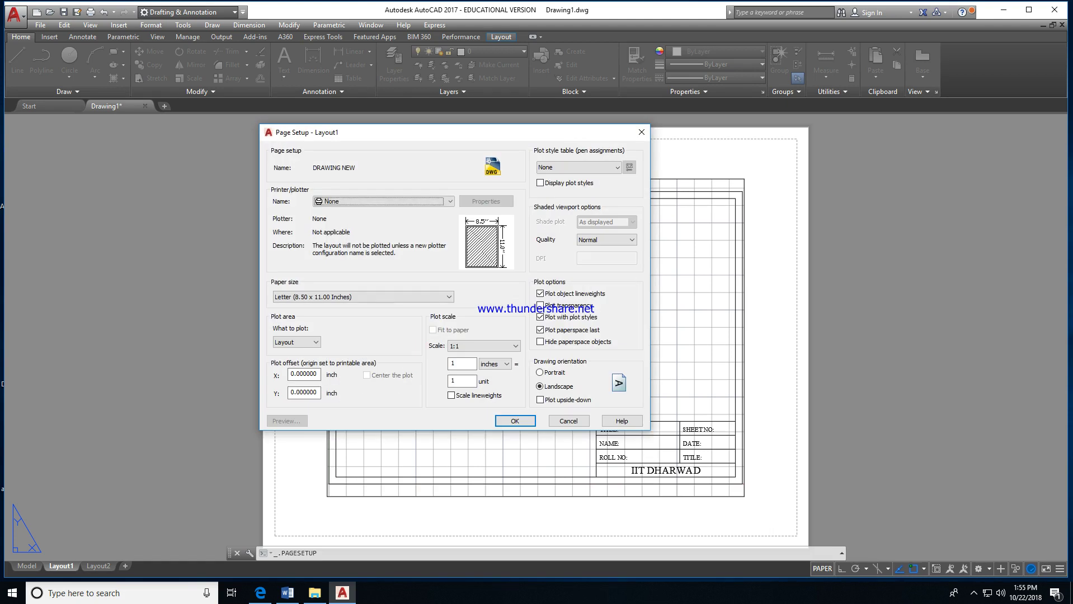
left_click(386, 201)
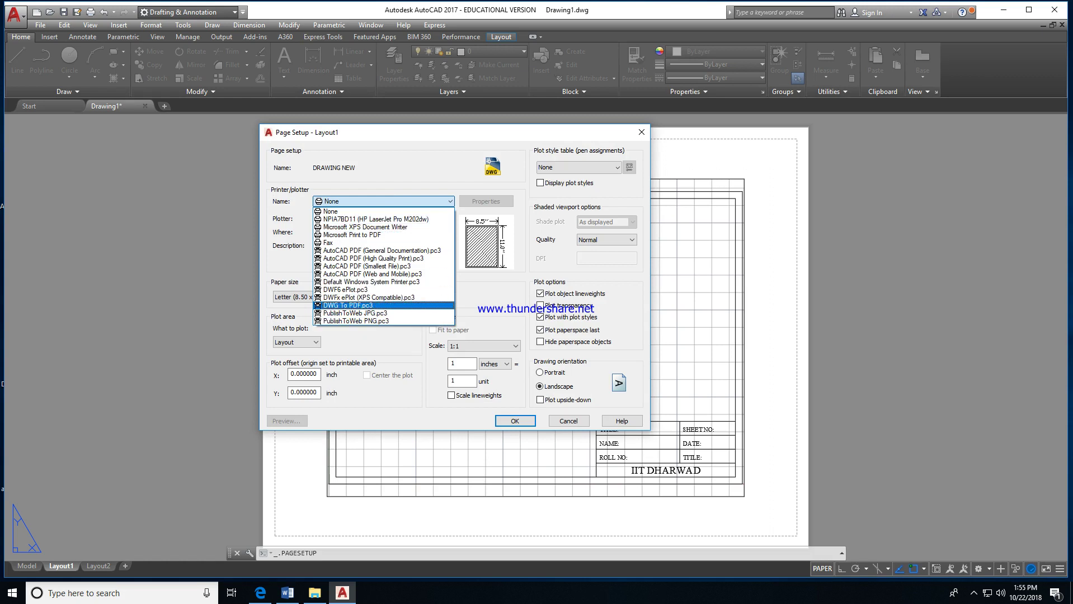
left_click(348, 306)
left_click(364, 297)
scroll(358, 414, "up", 2)
scroll(358, 373, "up", 8)
scroll(358, 369, "up", 10)
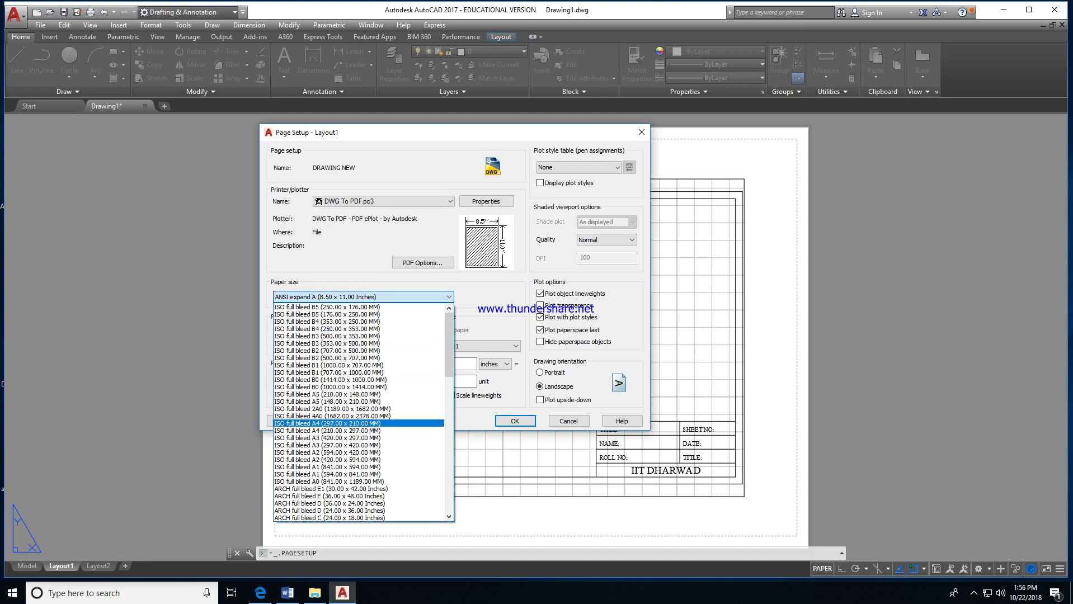
key("Return")
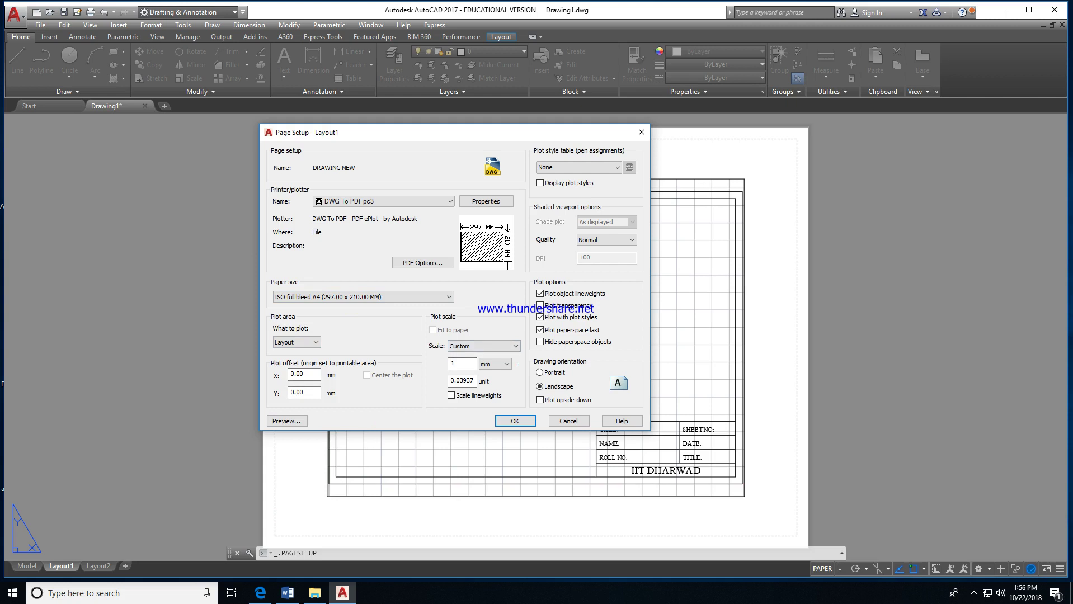
Step: Plot a window from 0,0 to 297,210, centred on the paper, and preview it
left_click(303, 343)
left_click(285, 374)
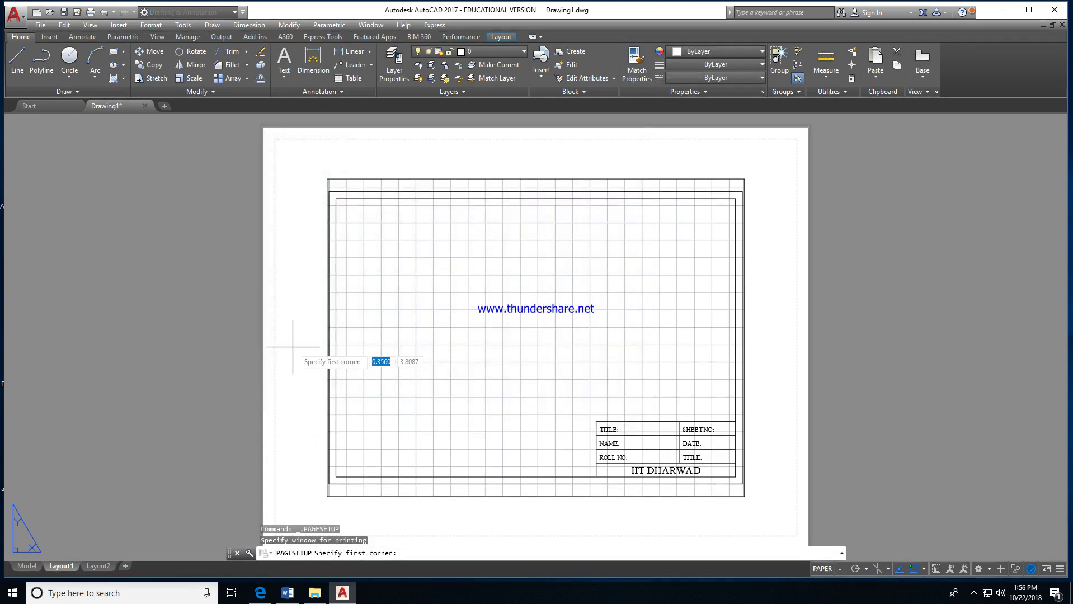
type("0,0")
key("Return")
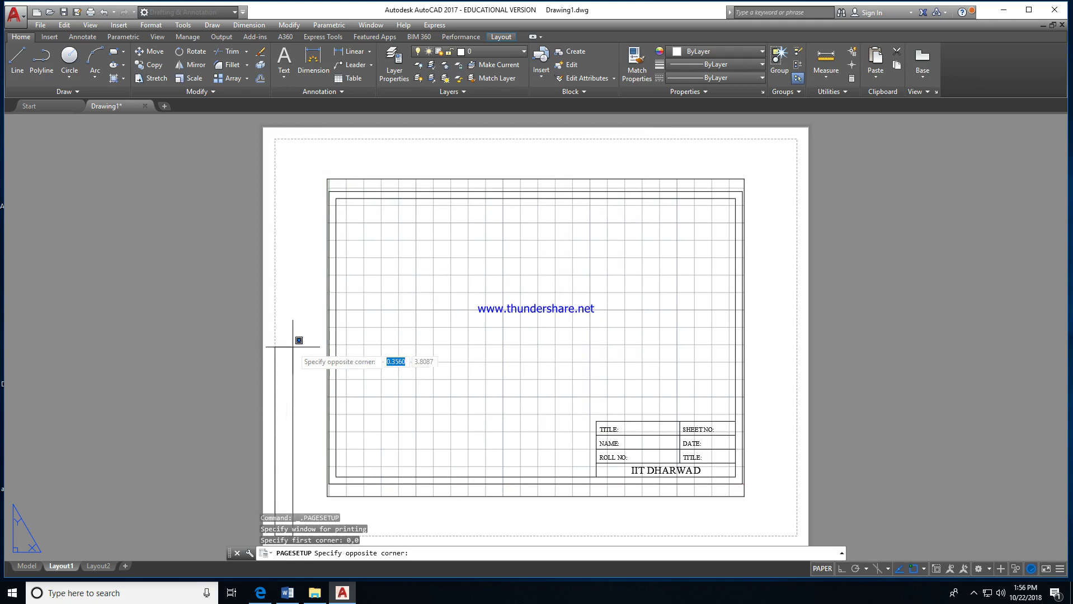
type("2")
type("97,2")
key("Return")
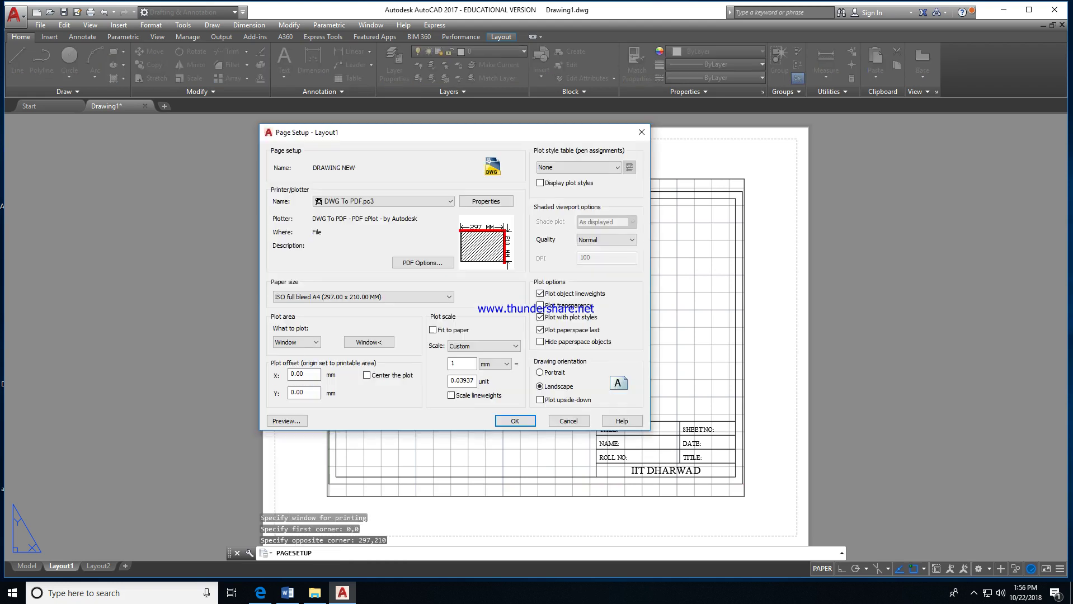
left_click(367, 376)
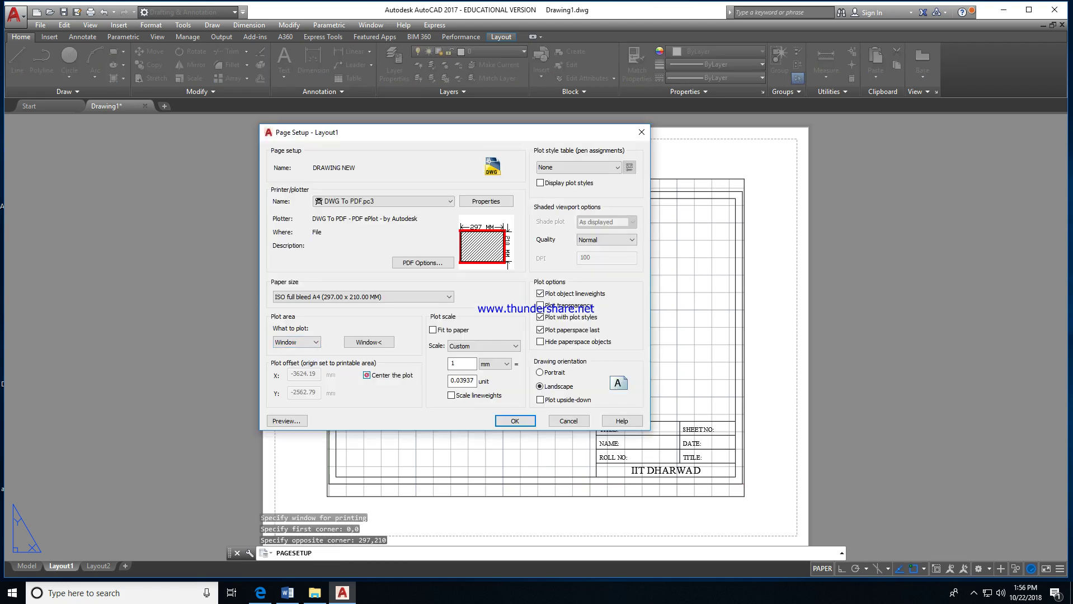
left_click(286, 421)
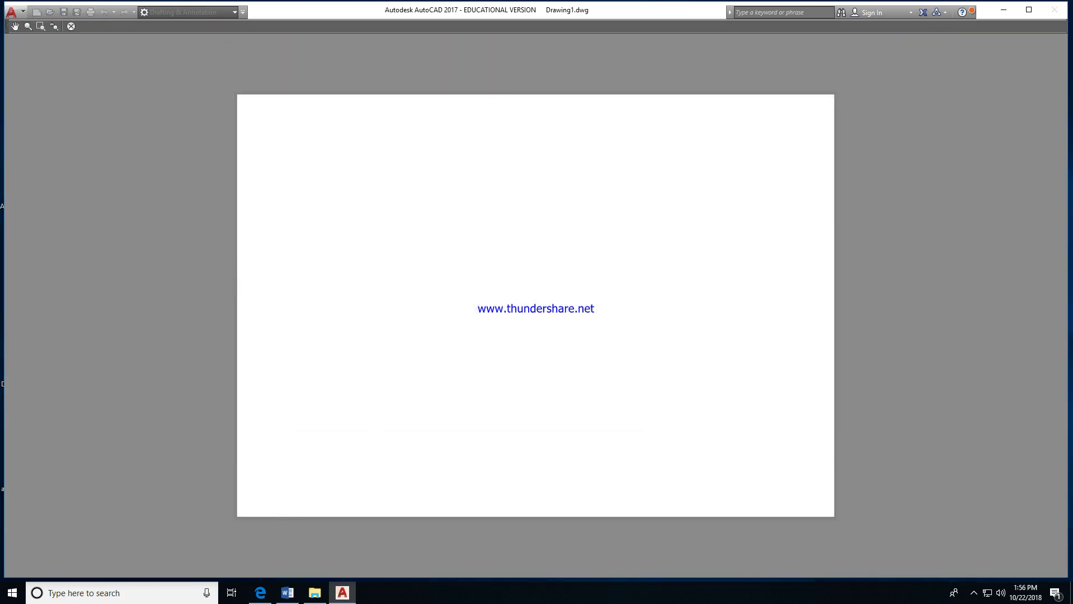
Step: Review the plot preview twice, then close Page Setup and the Page Setup Manager
left_click(71, 26)
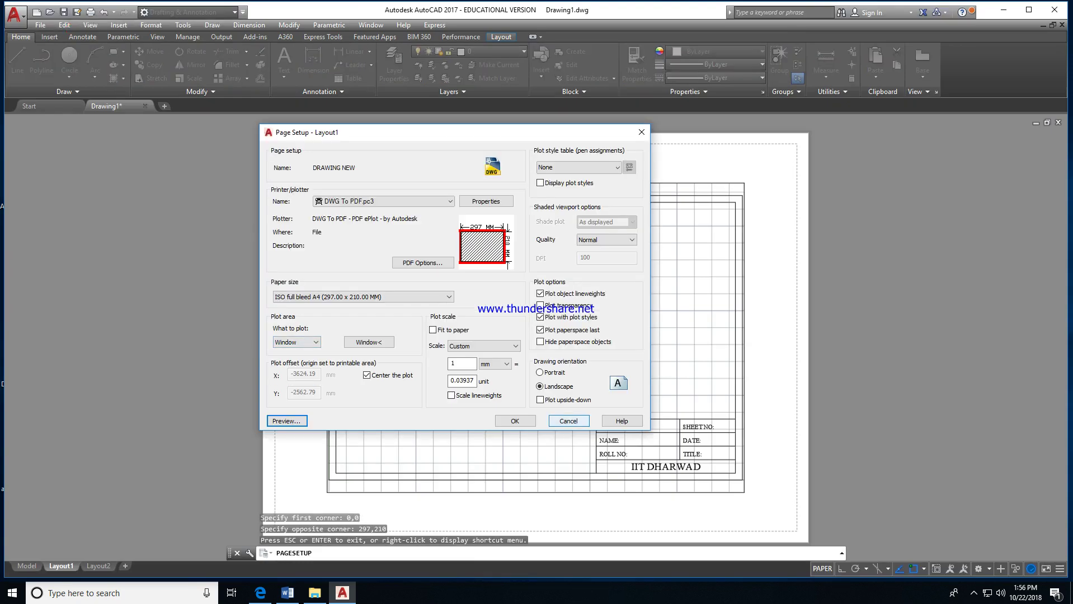
left_click(296, 420)
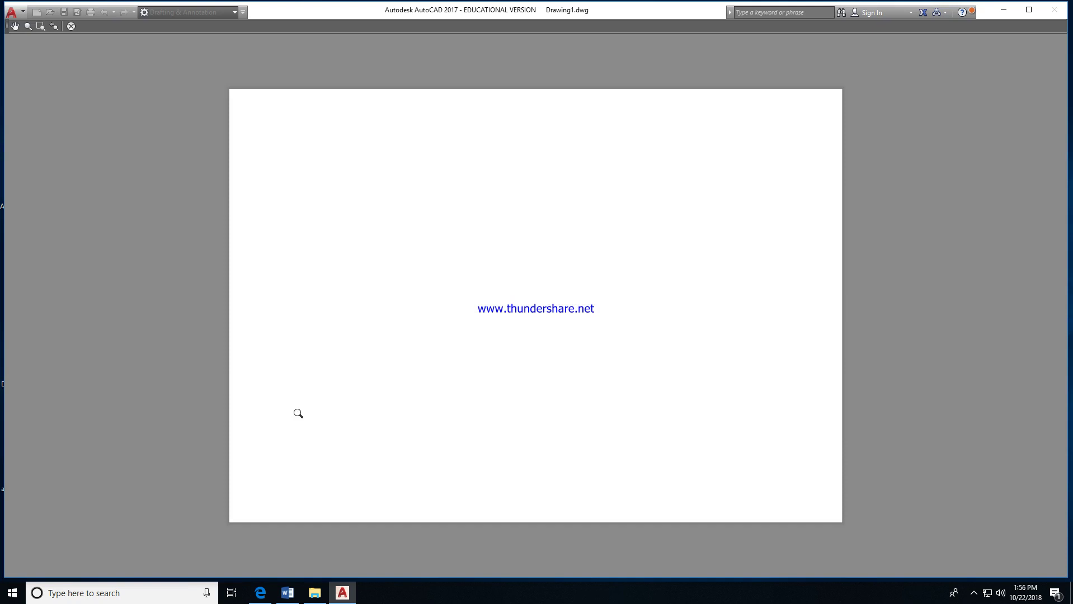
key("Escape")
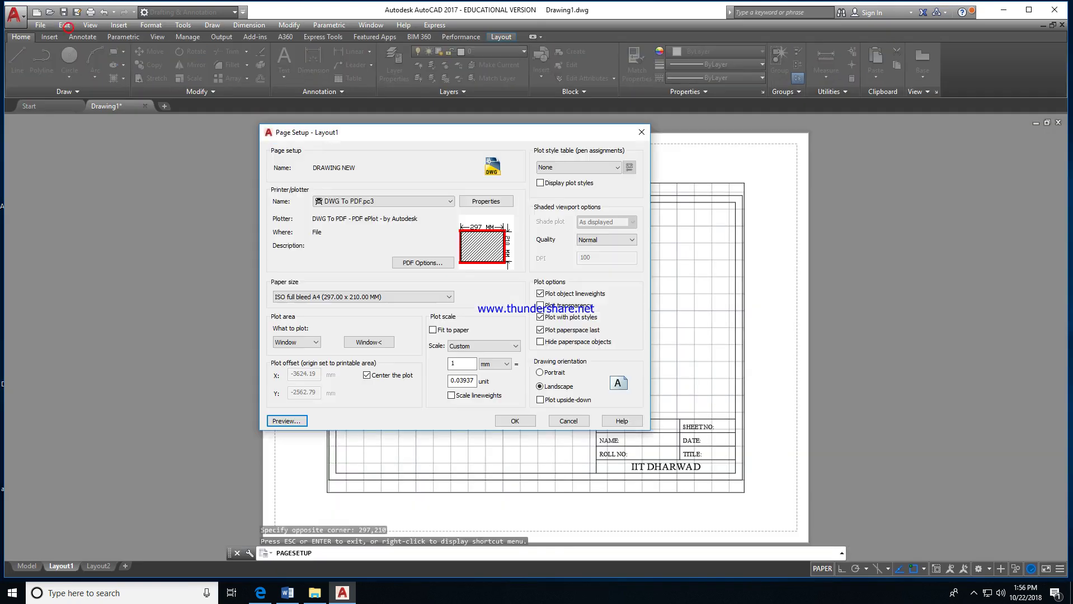
left_click(566, 421)
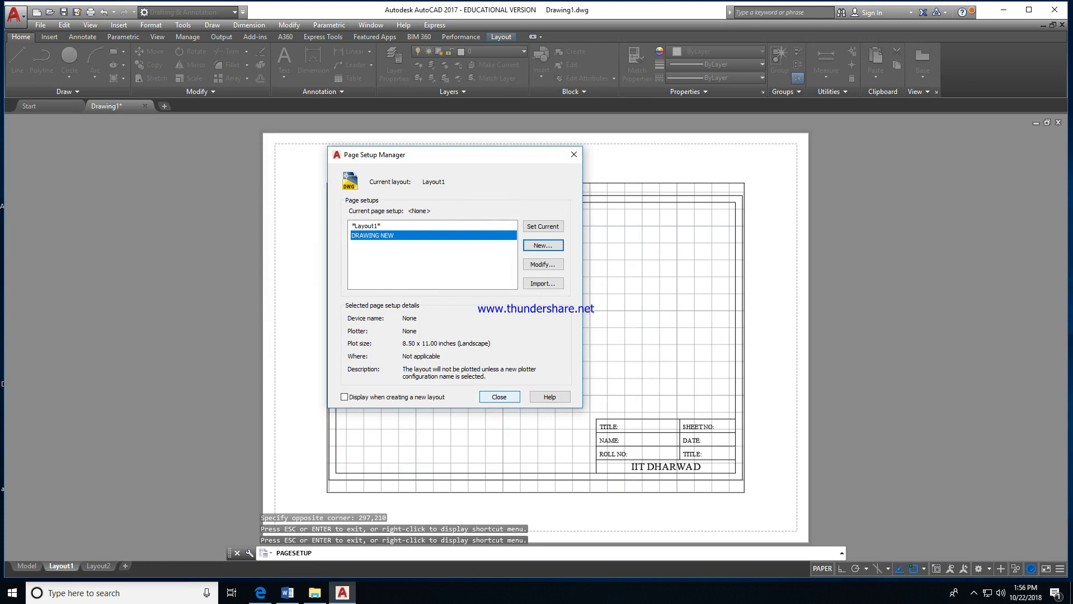
left_click(500, 397)
Step: In model space, select the whole title-block frame and put it on layer 0
left_click(21, 566)
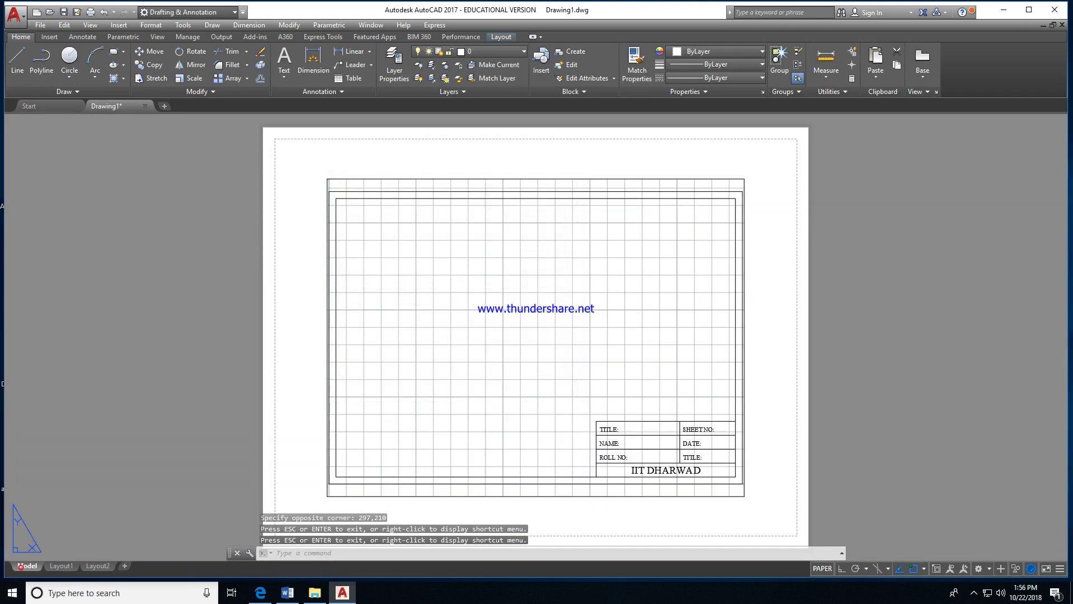
left_click(297, 164)
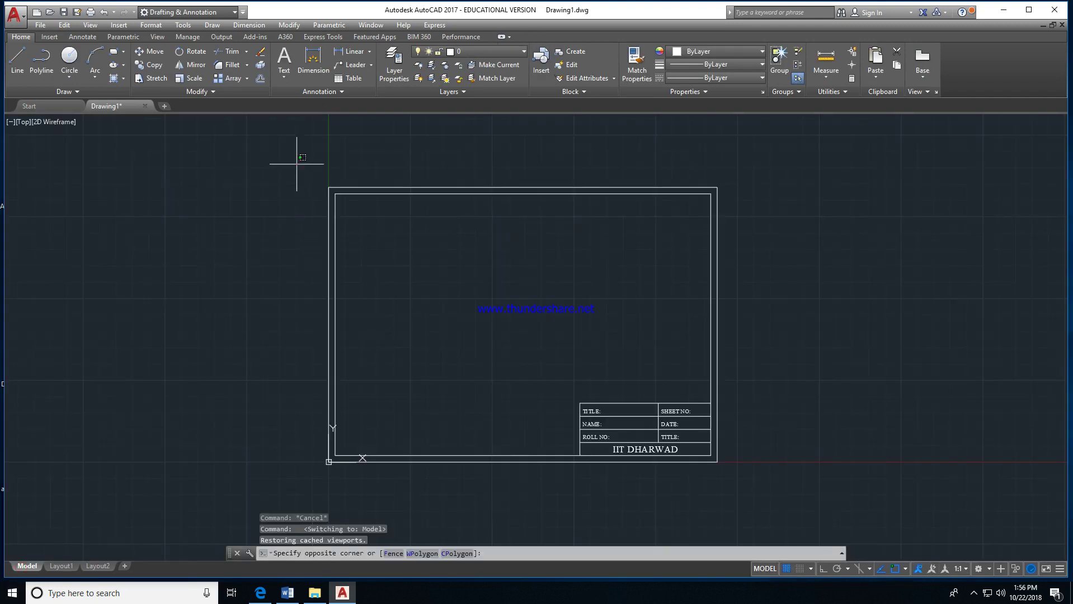
left_click(809, 487)
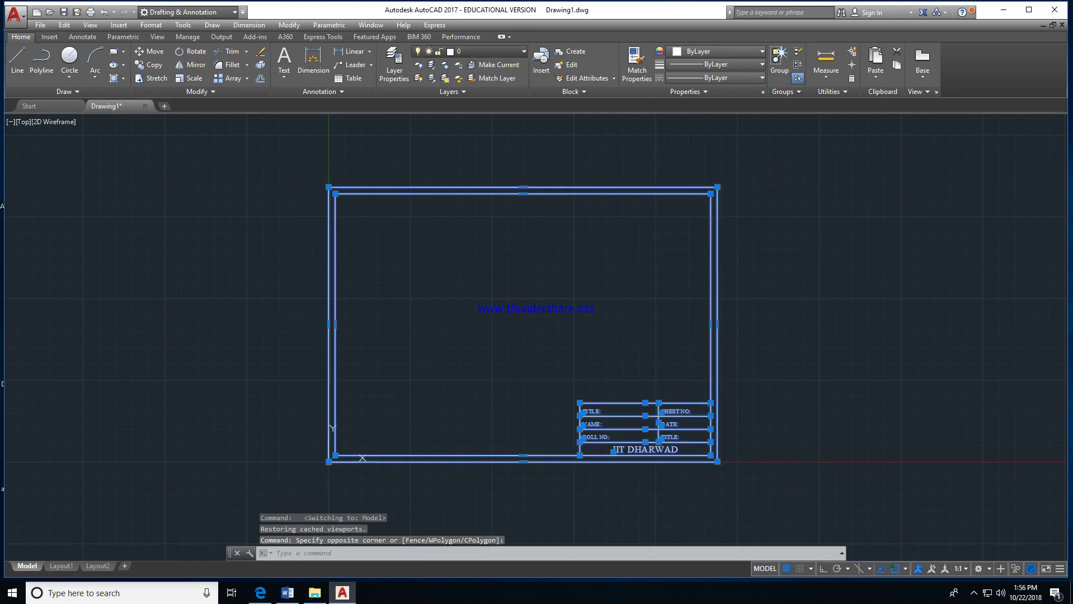
left_click(490, 50)
left_click(487, 65)
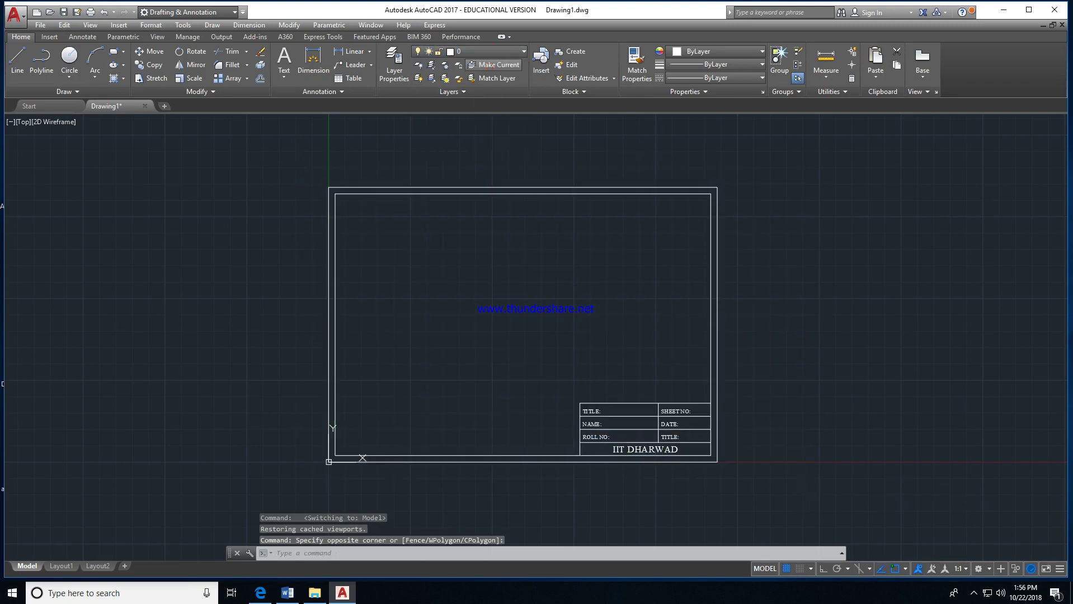
Step: Create a new Layout2 page setup named 'drawing new', replacing the existing one
left_click(59, 566)
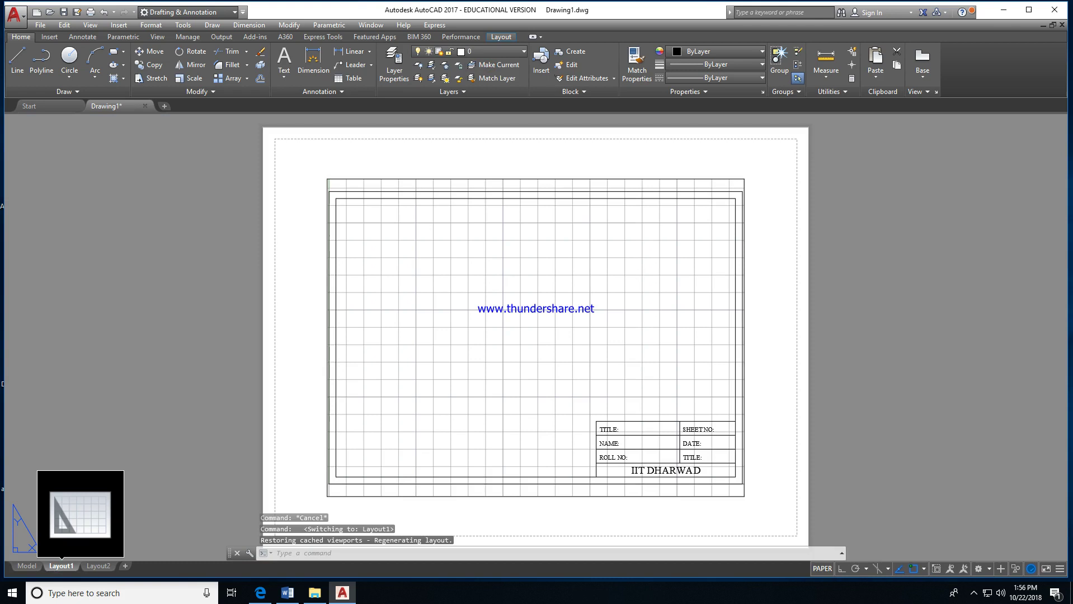
right_click(59, 566)
left_click(99, 567)
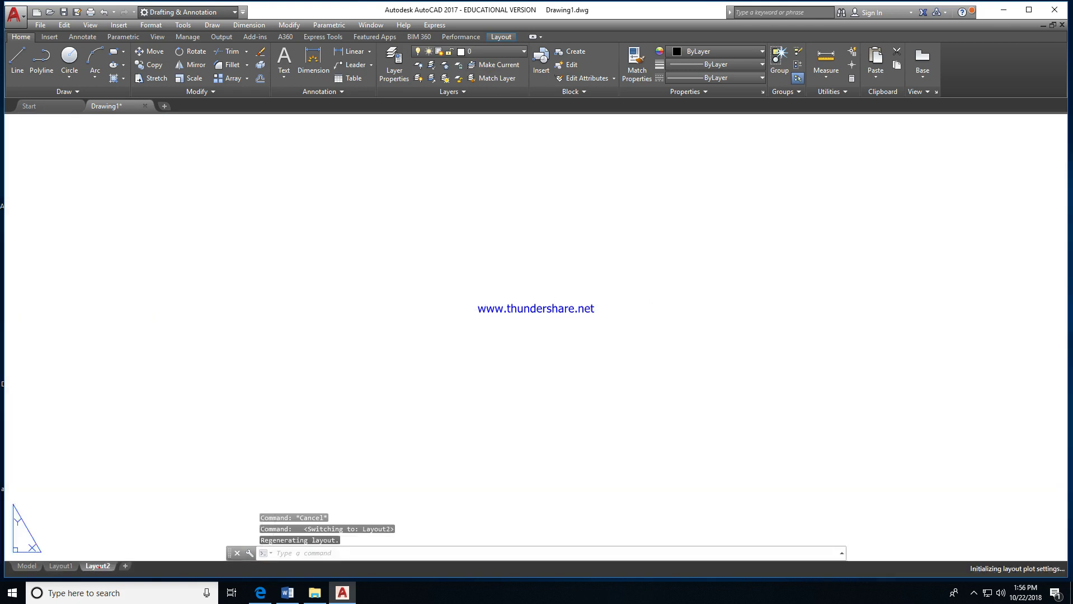
right_click(99, 566)
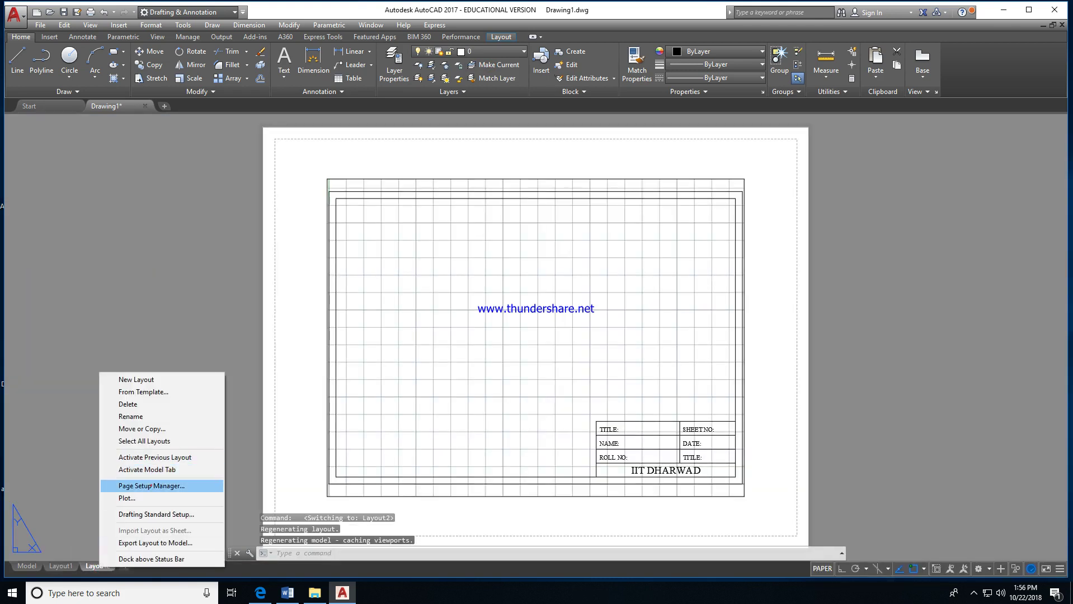
left_click(151, 486)
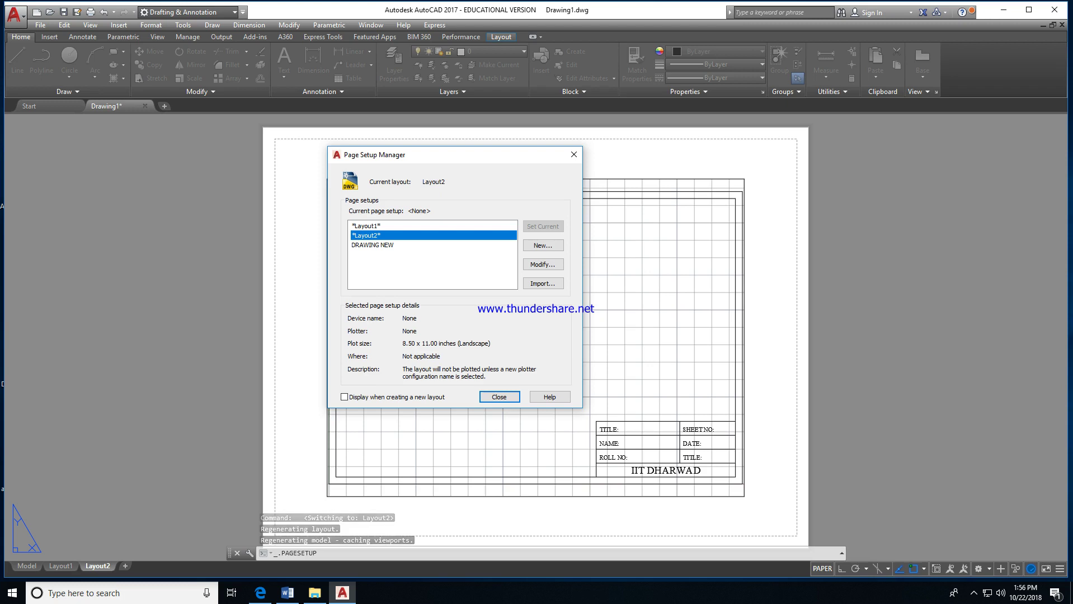
left_click(543, 245)
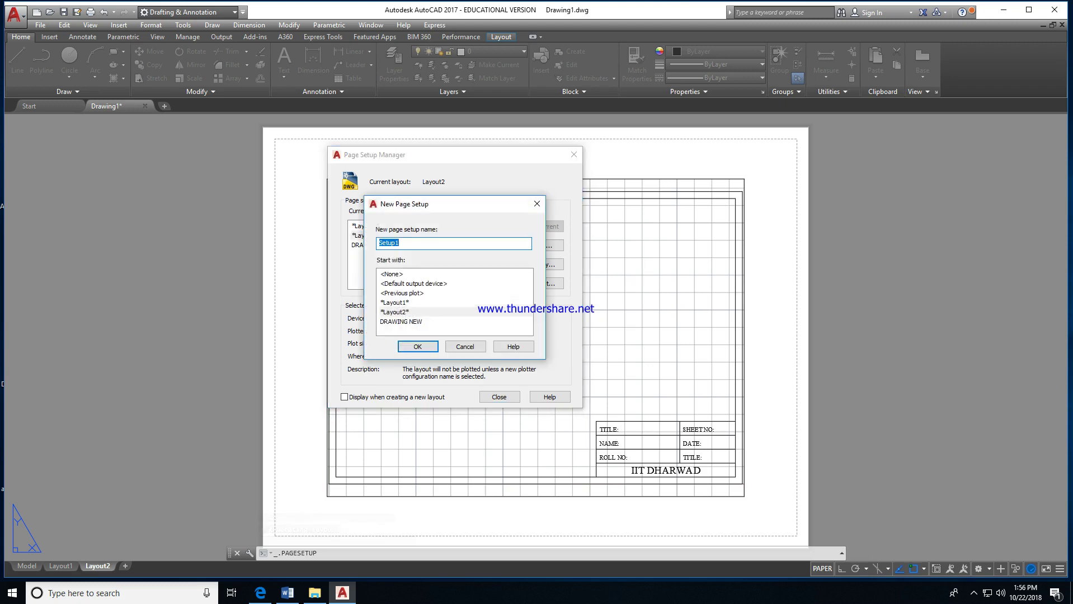
type("drawing new")
left_click(431, 346)
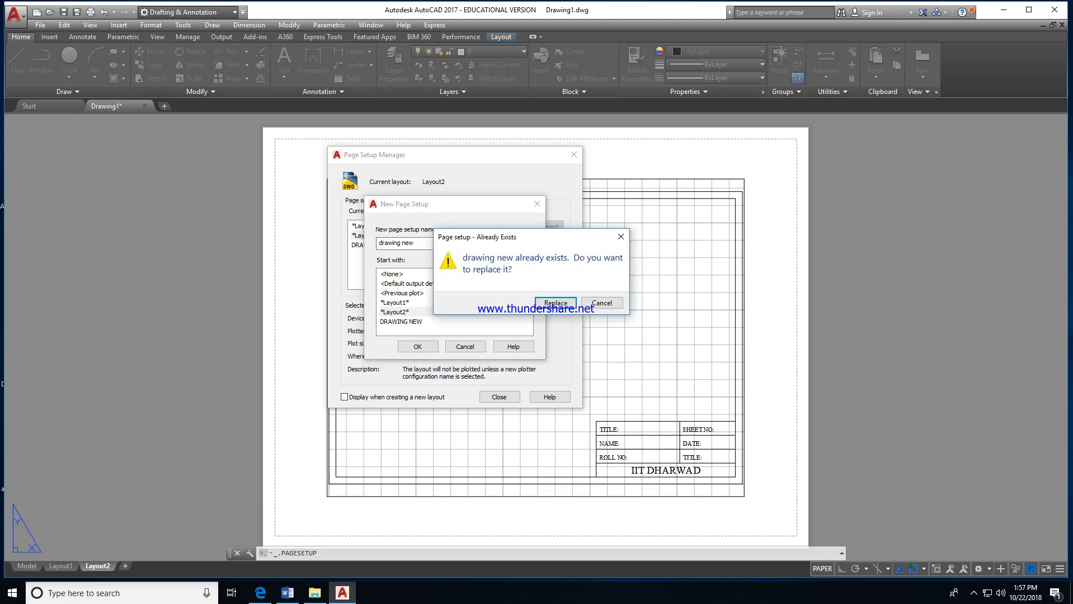
left_click(555, 303)
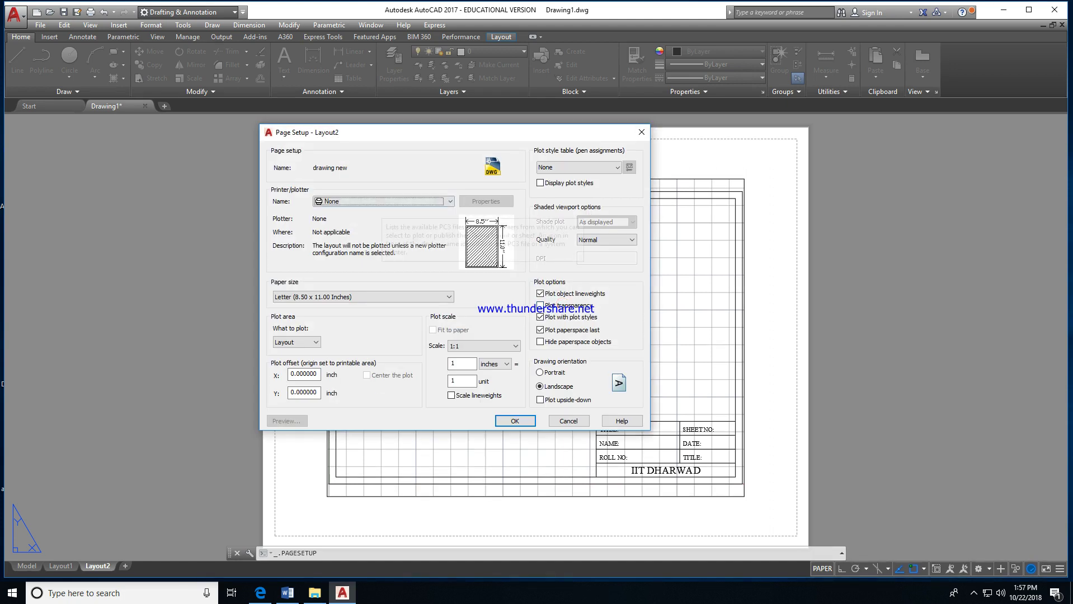
Step: Choose the DWG To PDF plotter and ISO full bleed A4 landscape paper
left_click(381, 201)
left_click(351, 306)
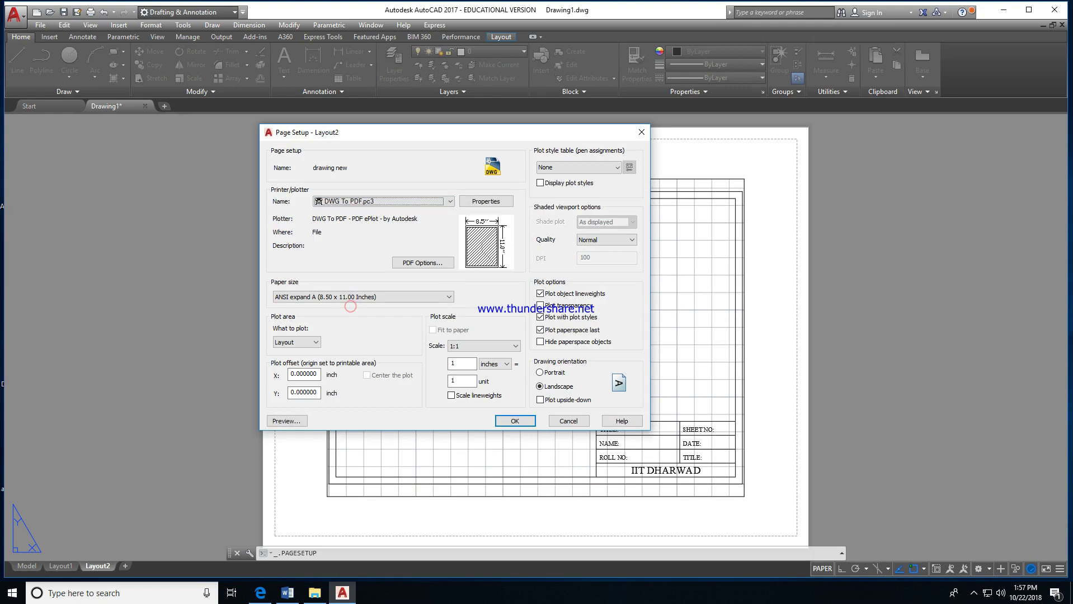
left_click(350, 297)
scroll(358, 403, "up", 2)
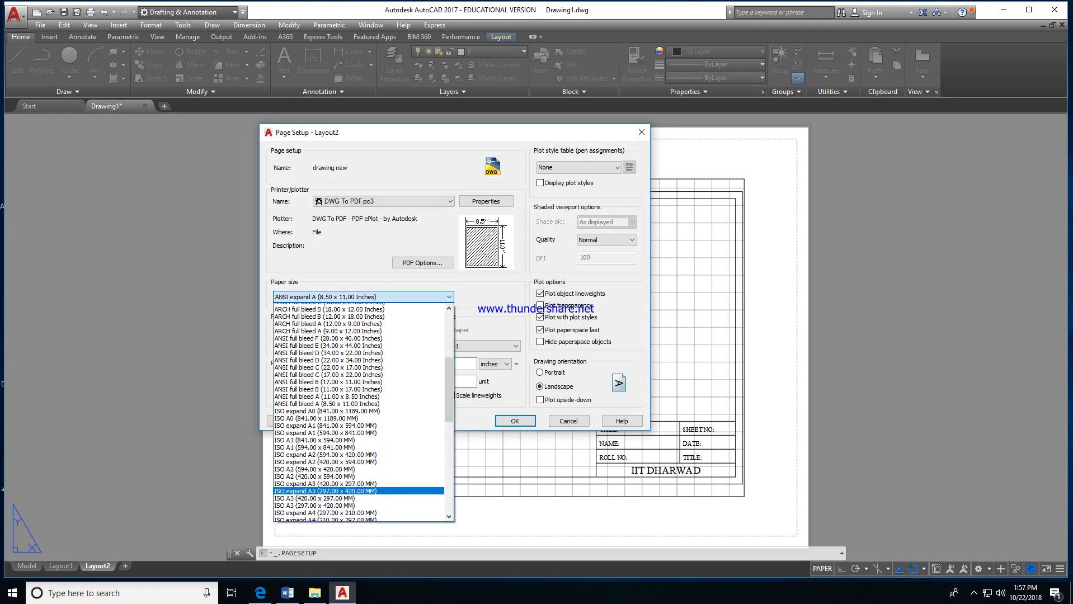
scroll(347, 366, "up", 5)
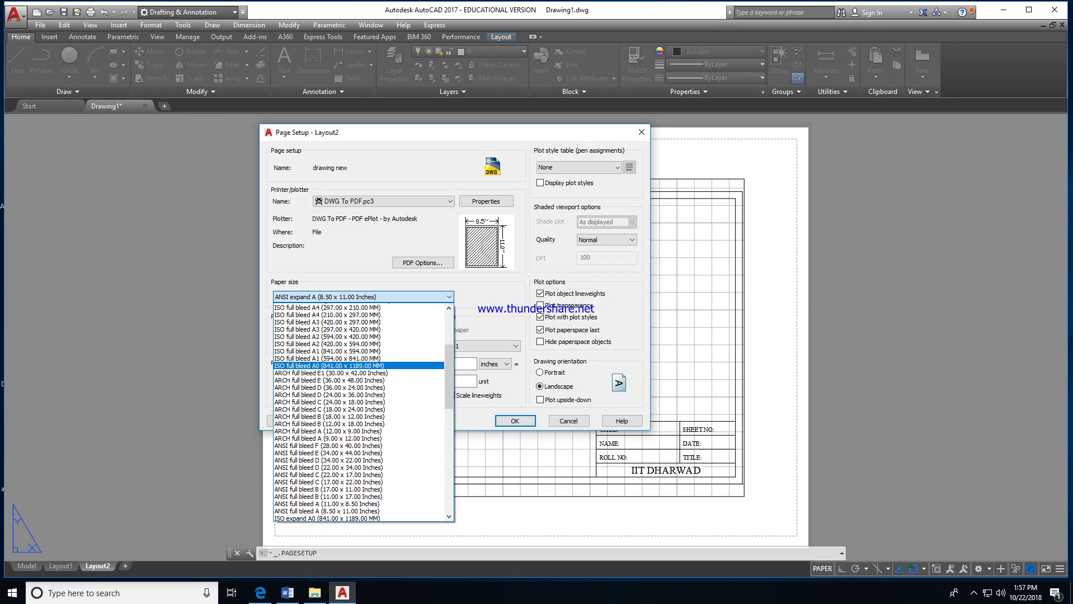
scroll(359, 336, "up", 1)
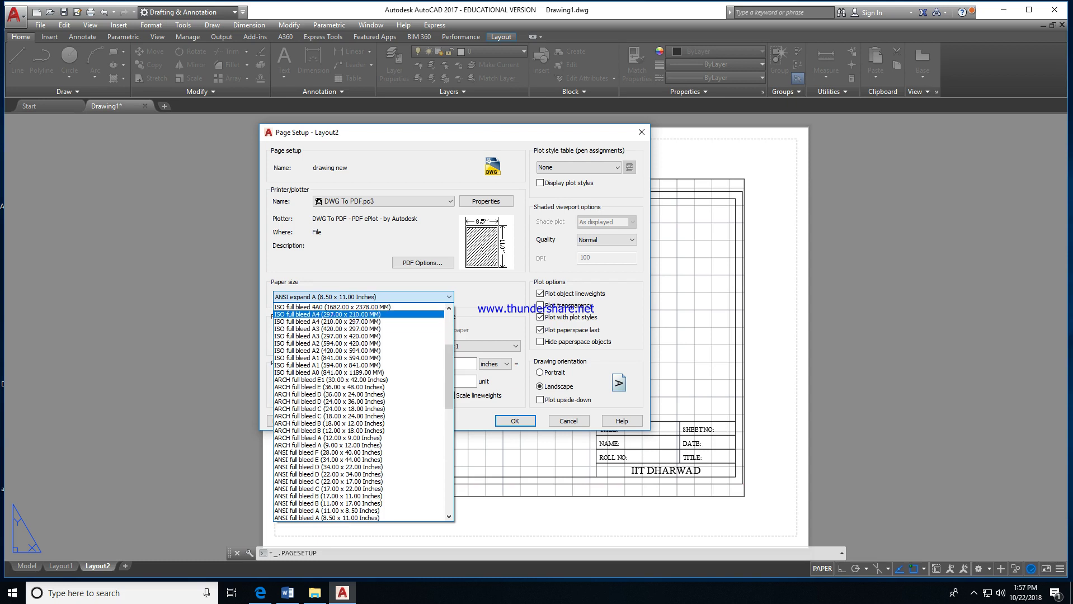
left_click(332, 315)
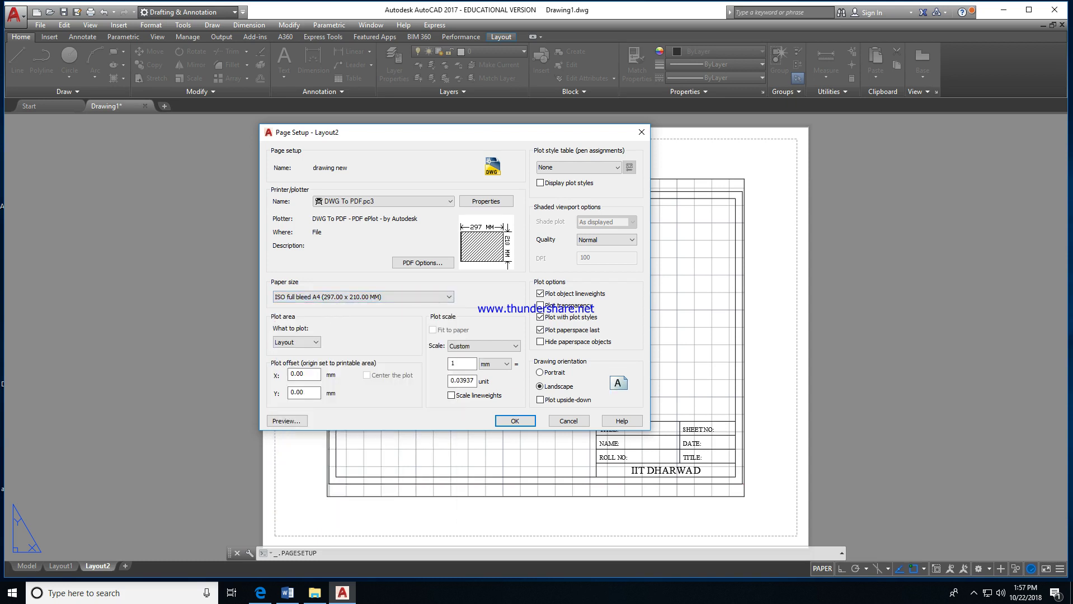
Step: Plot a 0,0 to 297,210 window, preview it, and make drawing new current for Layout2
left_click(296, 342)
left_click(292, 374)
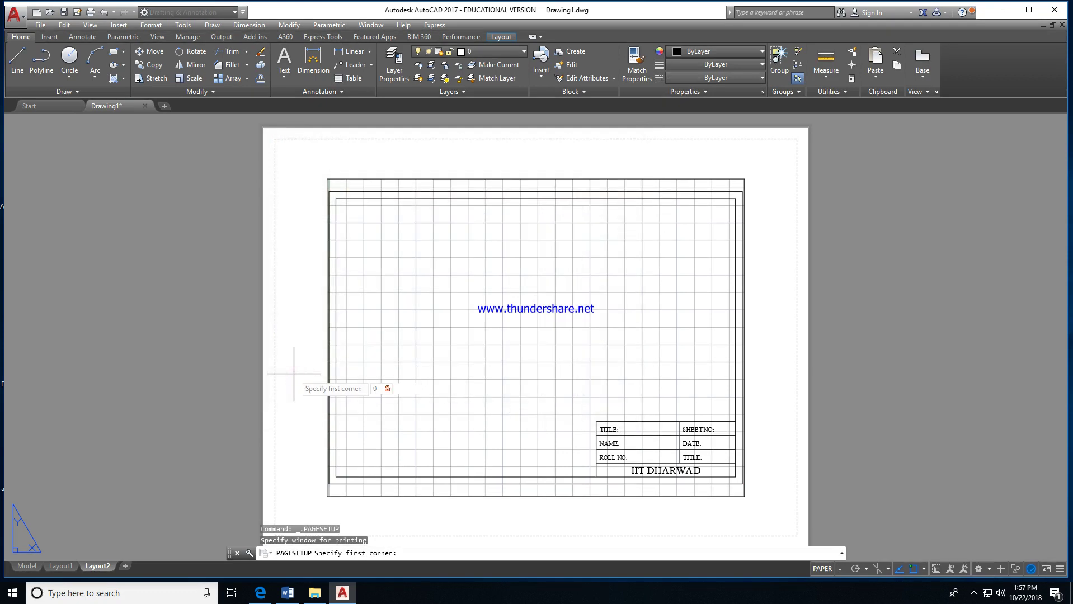
type("0")
key("Return")
type("297")
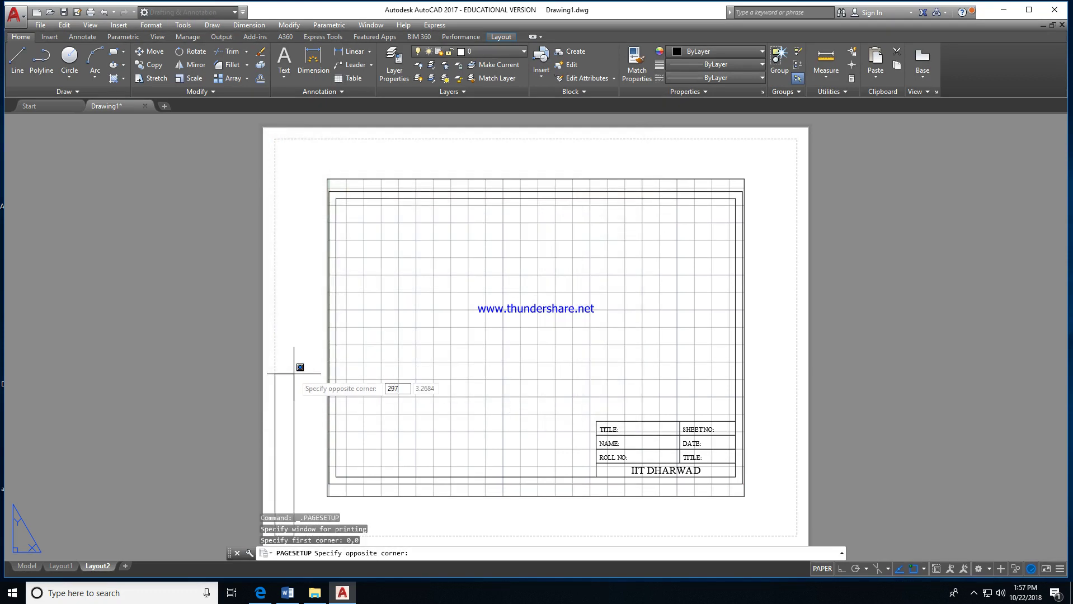
type(",210")
key("Return")
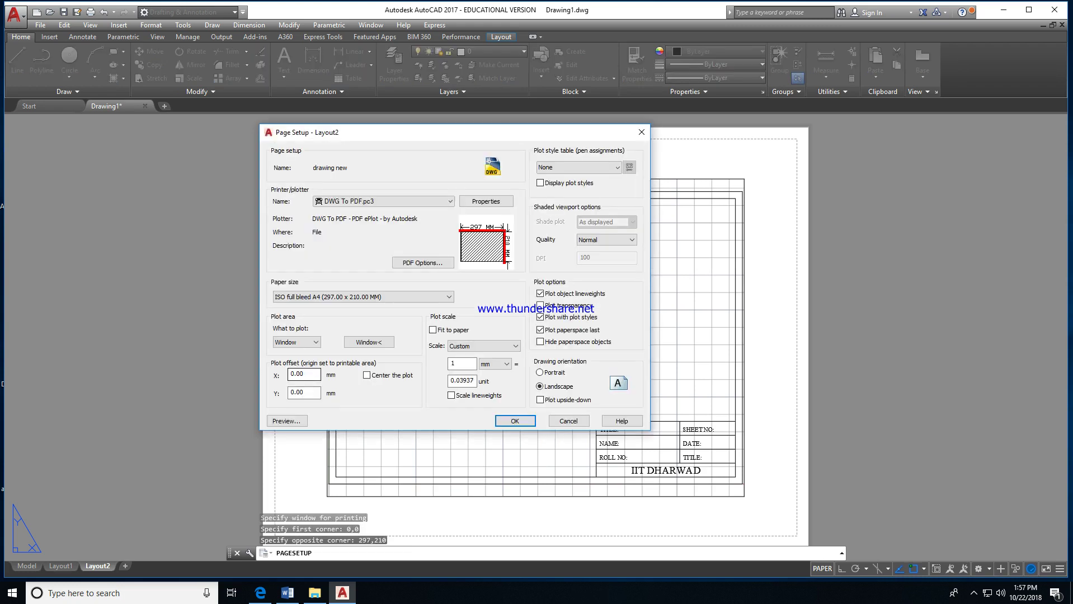
left_click(287, 421)
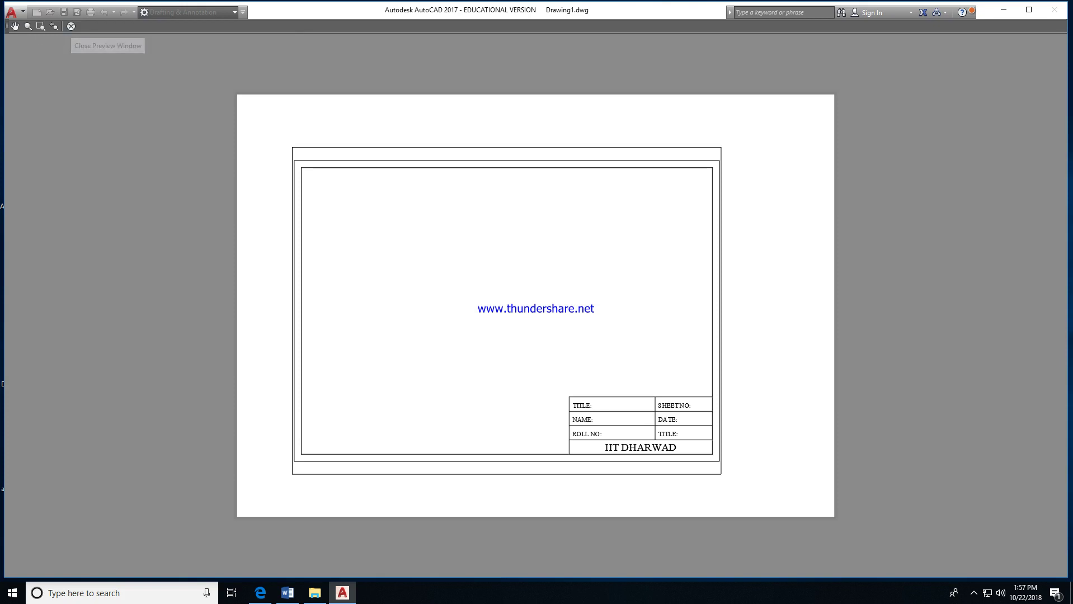
left_click(71, 26)
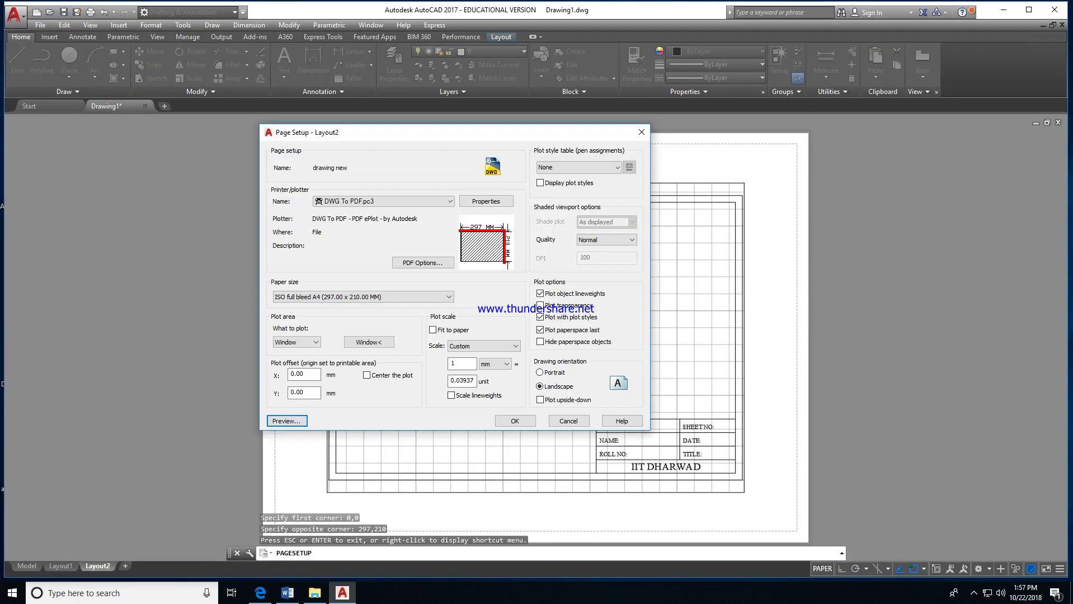
left_click(512, 421)
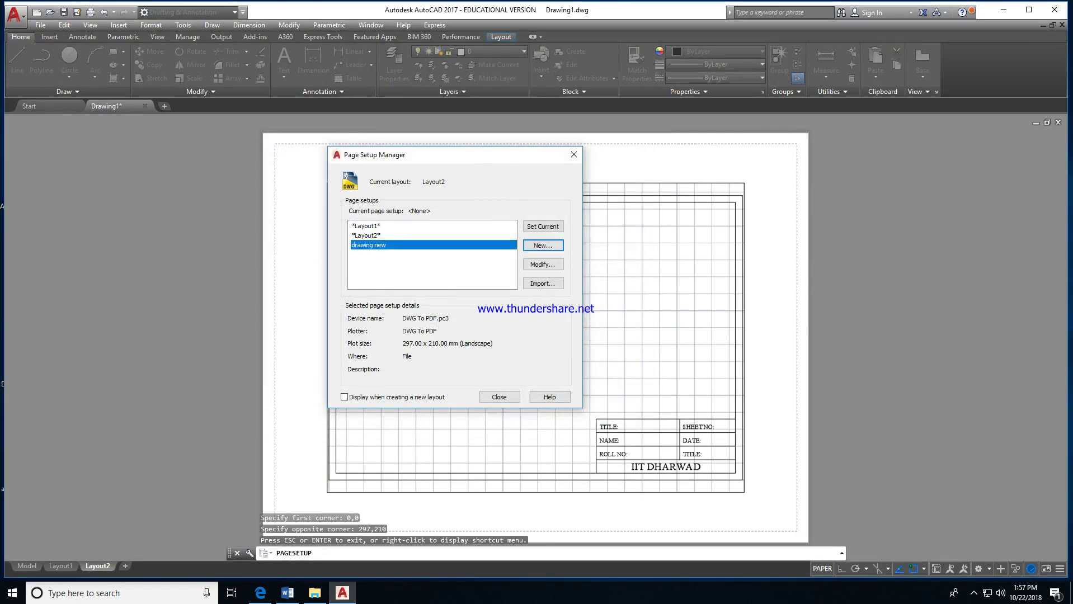
left_click(553, 225)
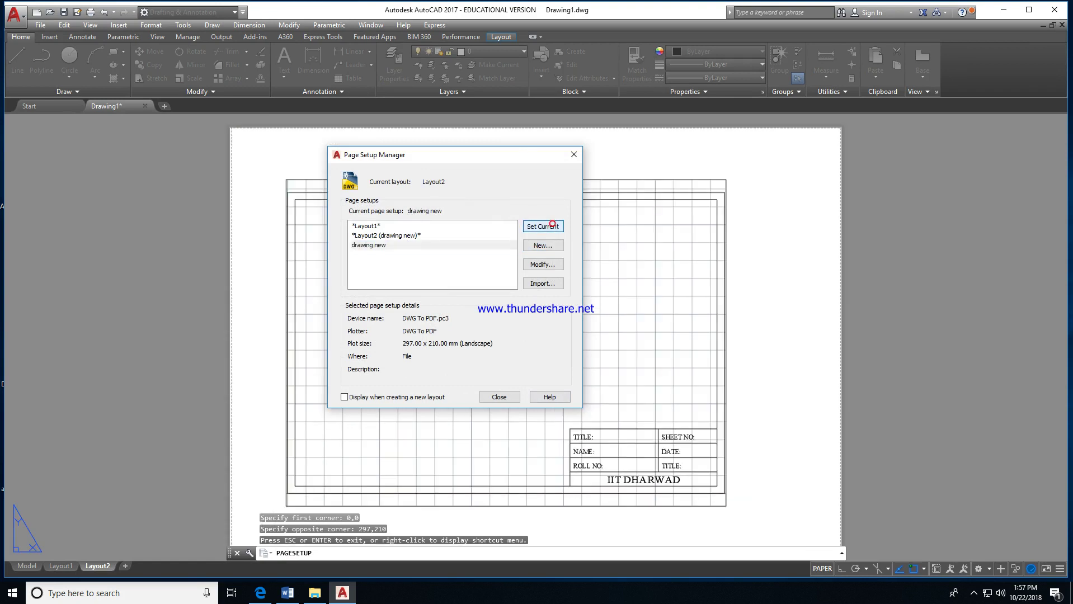
left_click(499, 397)
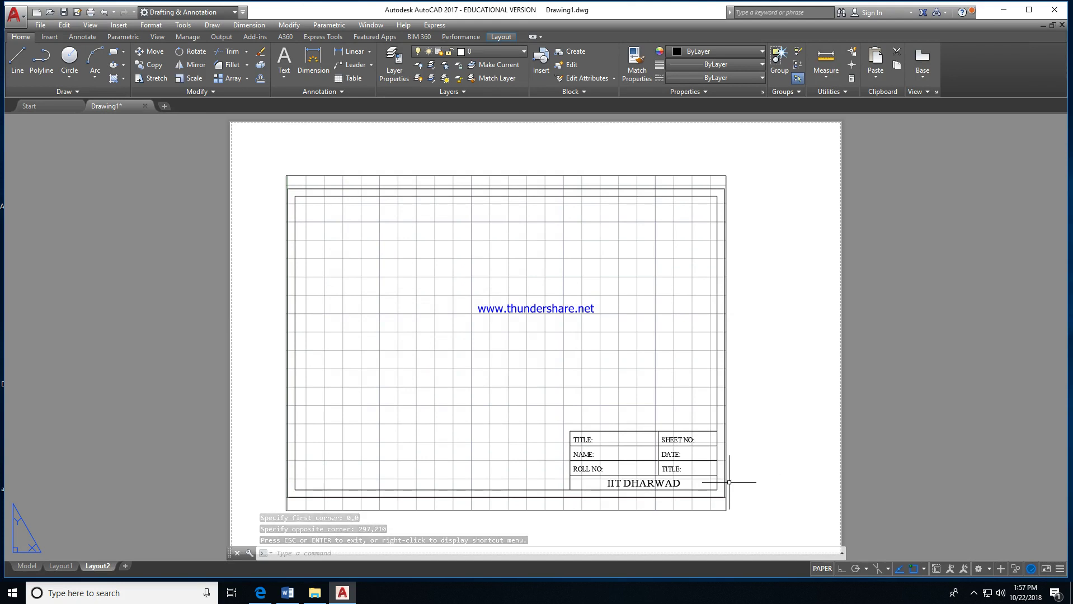
Step: Save the drawing as 'Drawing templete' in the Desktop subfolder, then start a new blank drawing
key("ctrl+s")
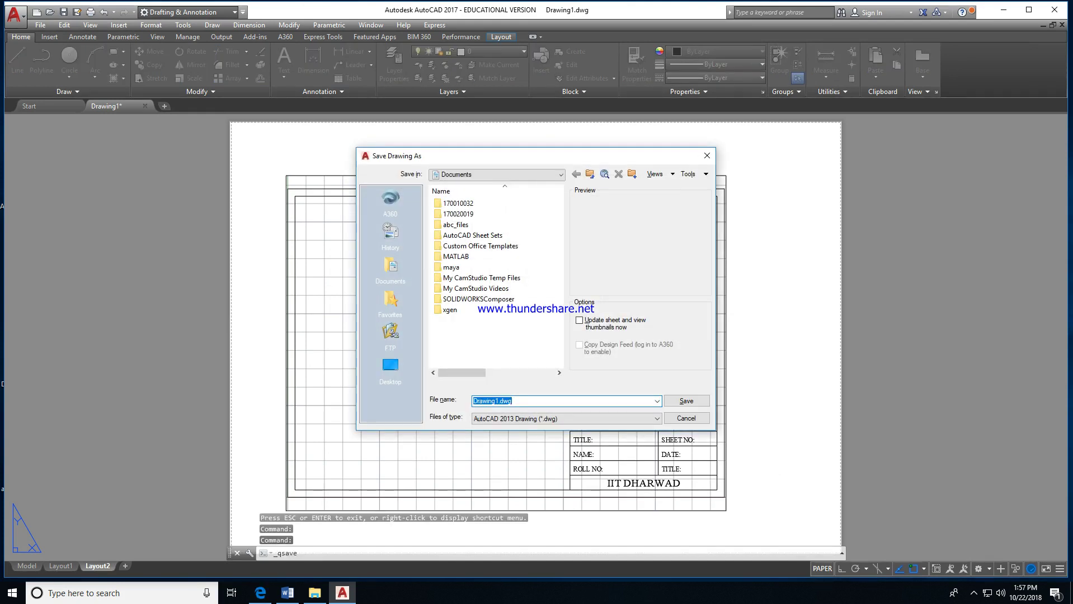
left_click(391, 367)
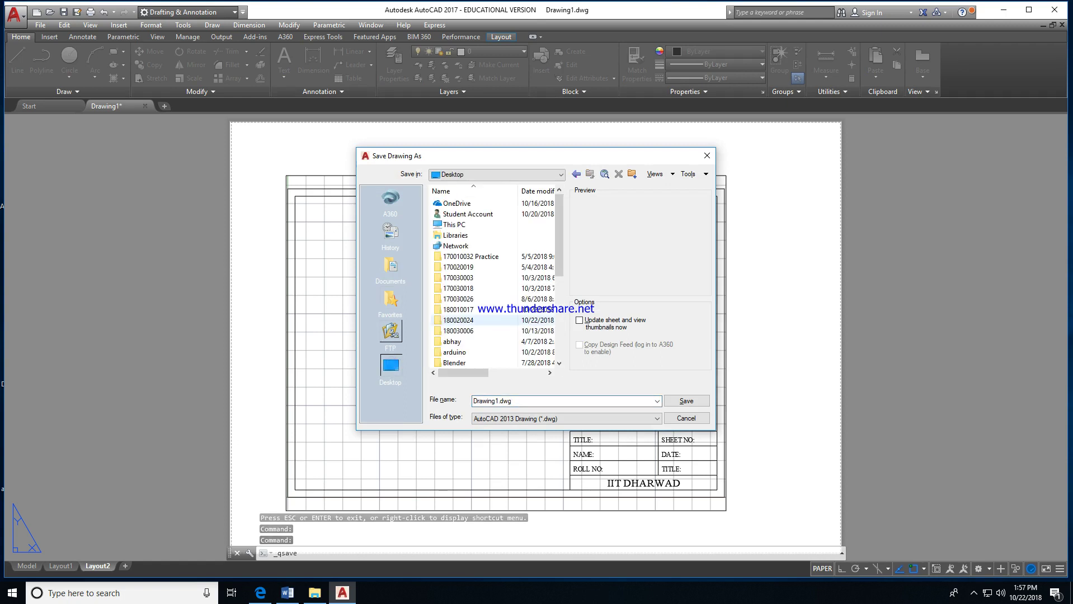
scroll(470, 320, "down", 2)
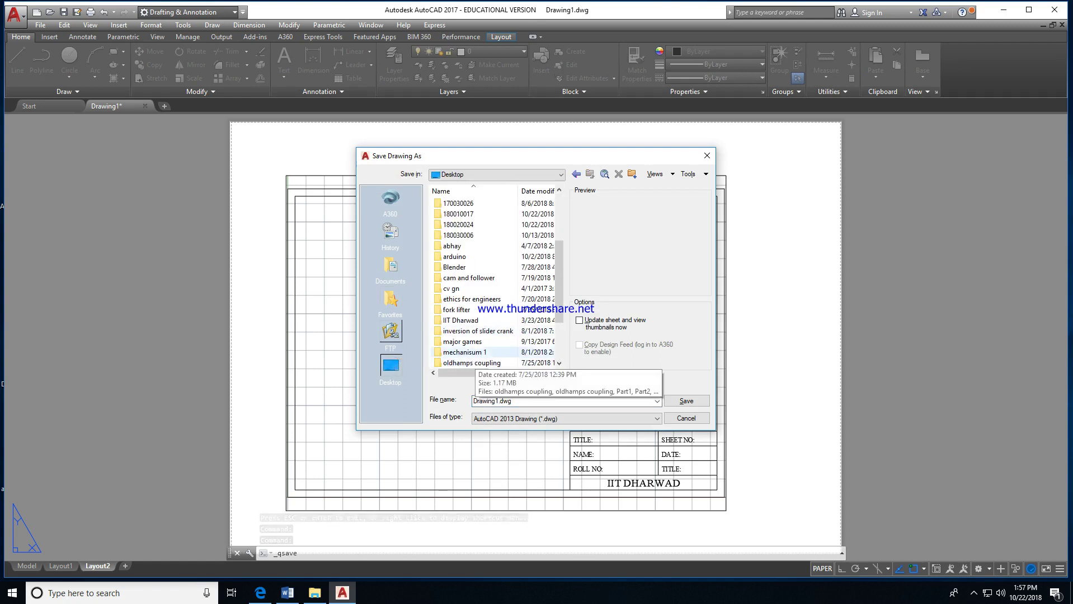
double_click(471, 363)
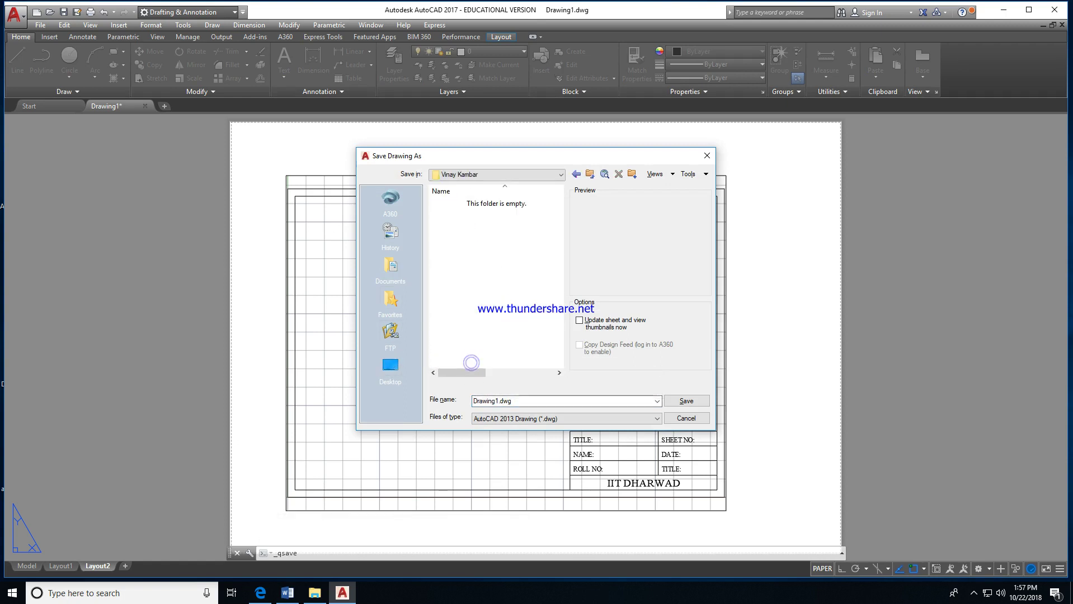
left_click(545, 401)
type("Drawing templete")
left_click(687, 401)
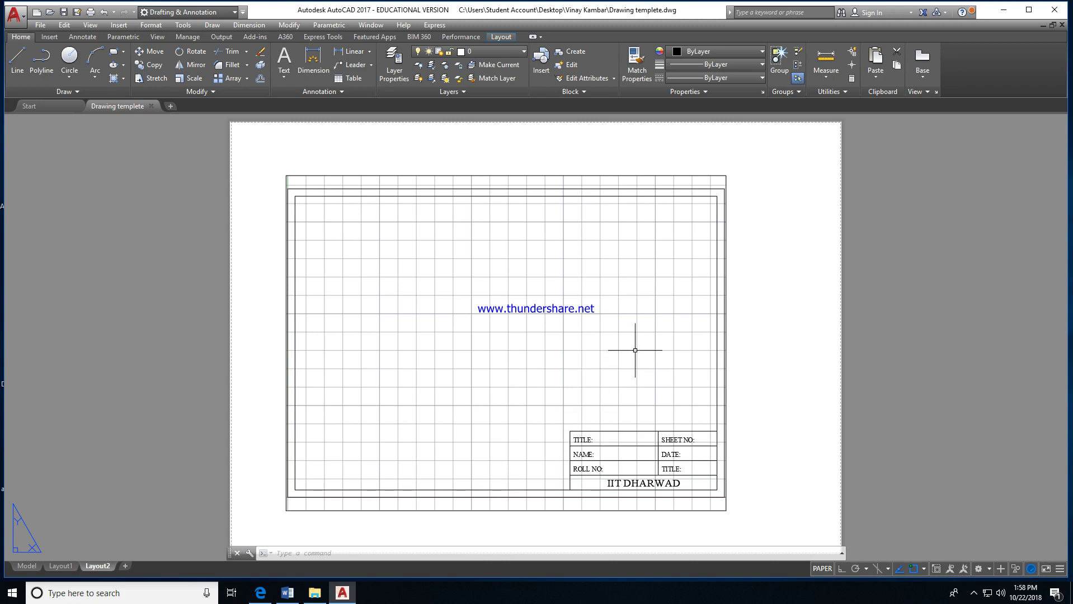
left_click(171, 106)
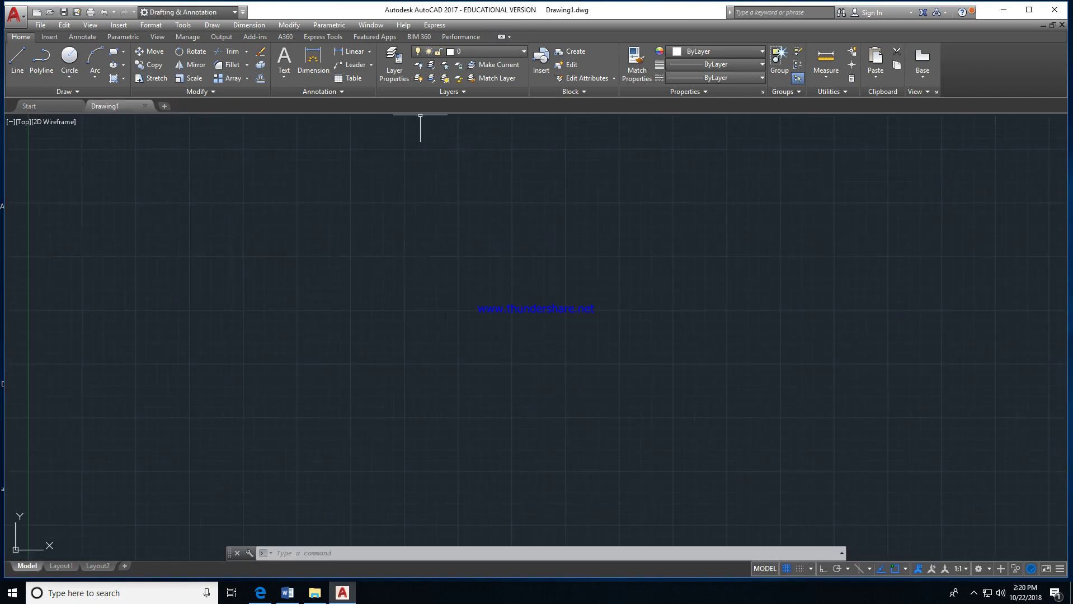
Step: Set the drawing's insertion scale units to Millimeters with the UN command
left_click(496, 51)
type("units")
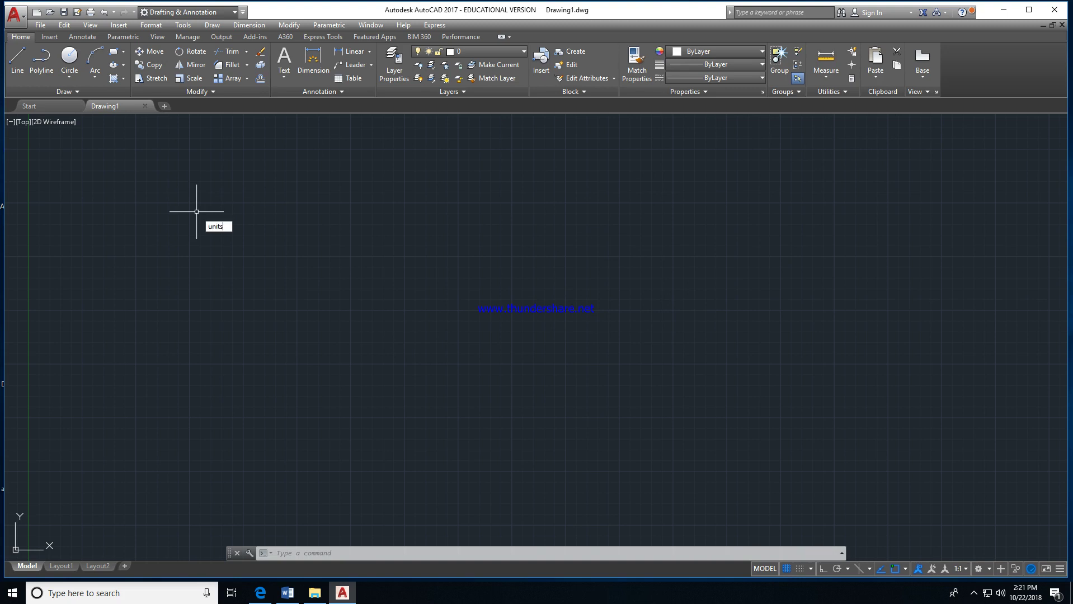
key("Return")
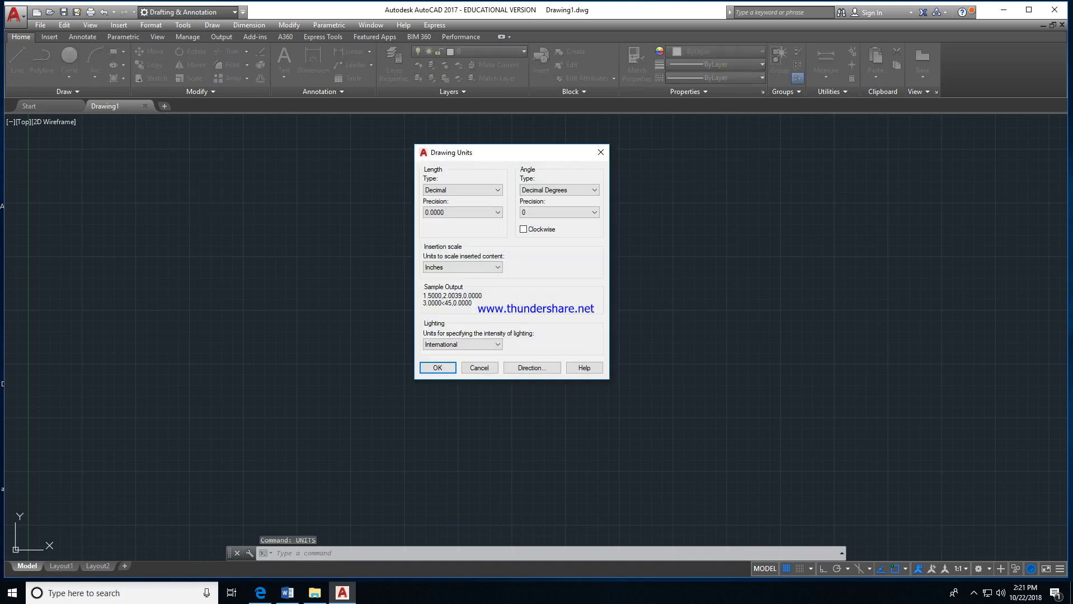
left_click(463, 267)
left_click(442, 314)
left_click(443, 369)
Step: Set the drawing limits to 0,0 and 297,210, then zoom All
type("limits")
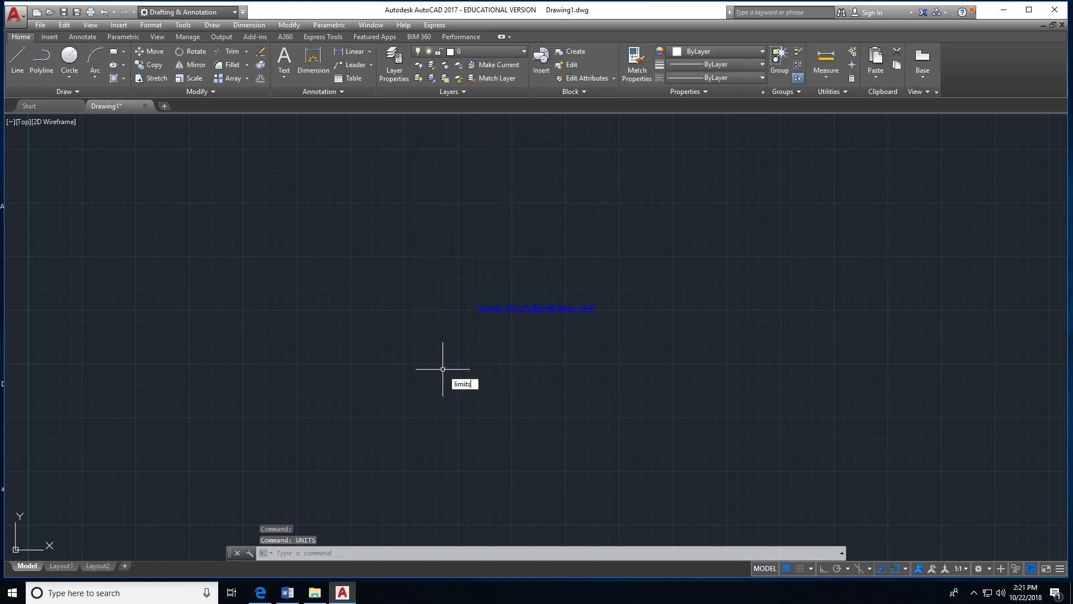
key("Return")
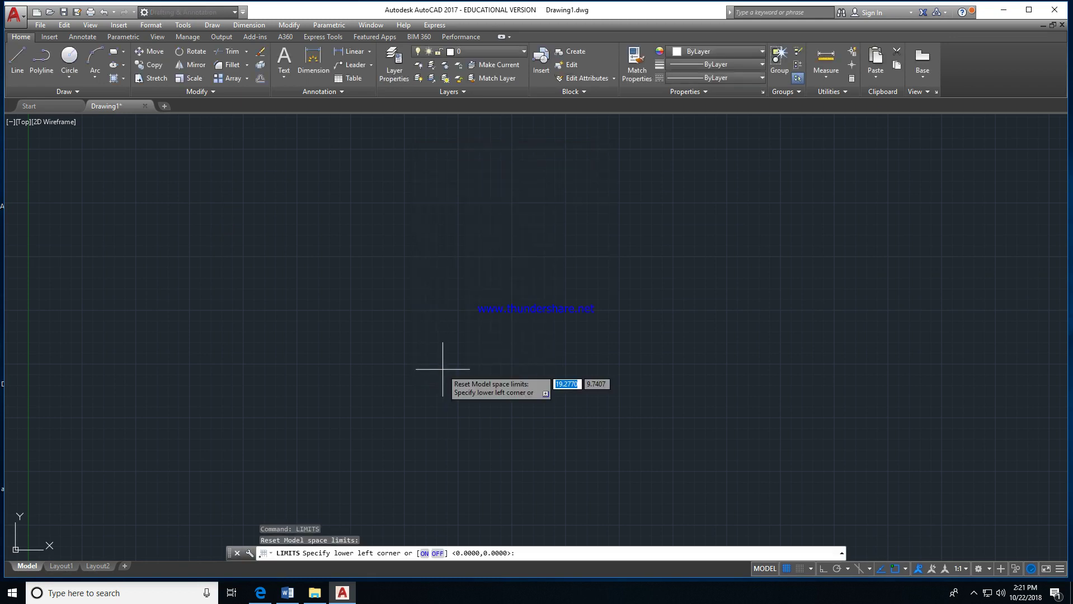
type("0,0")
key("Return")
type("297,")
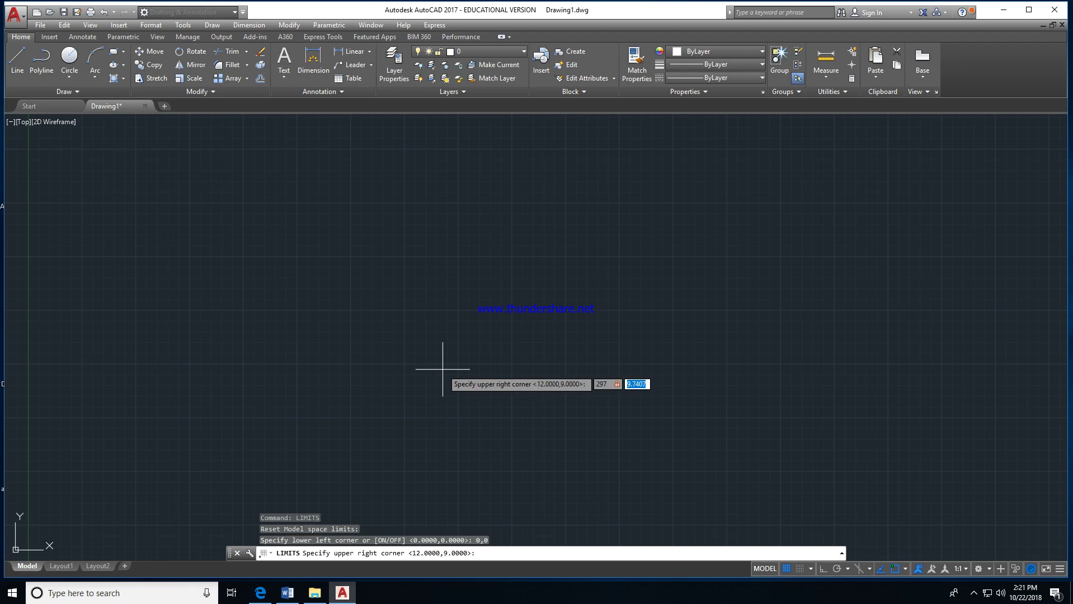
type("210")
key("Return")
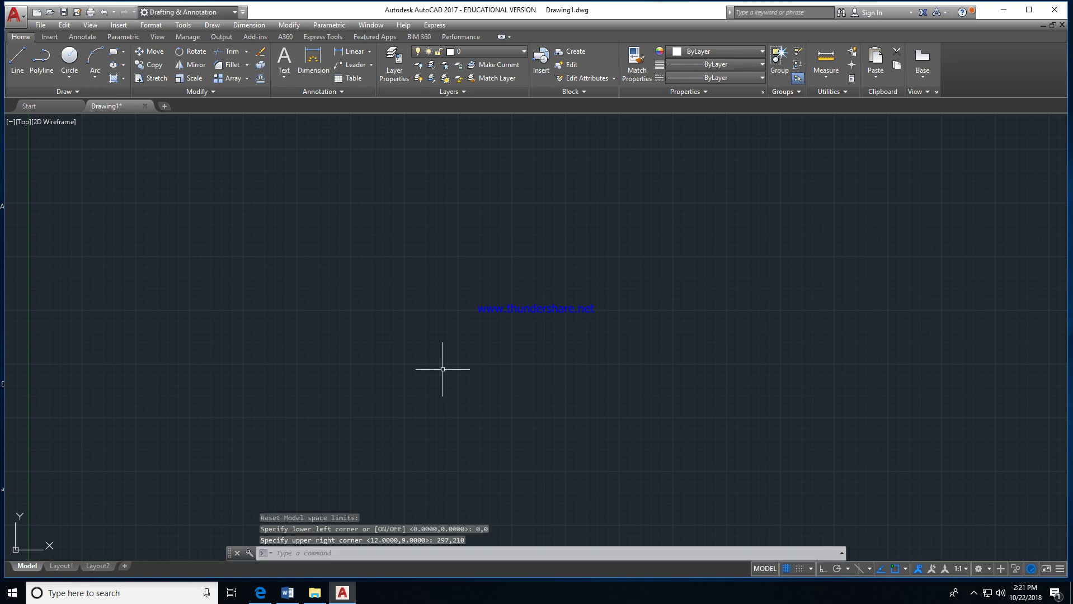
type("z")
key("Return")
type("a")
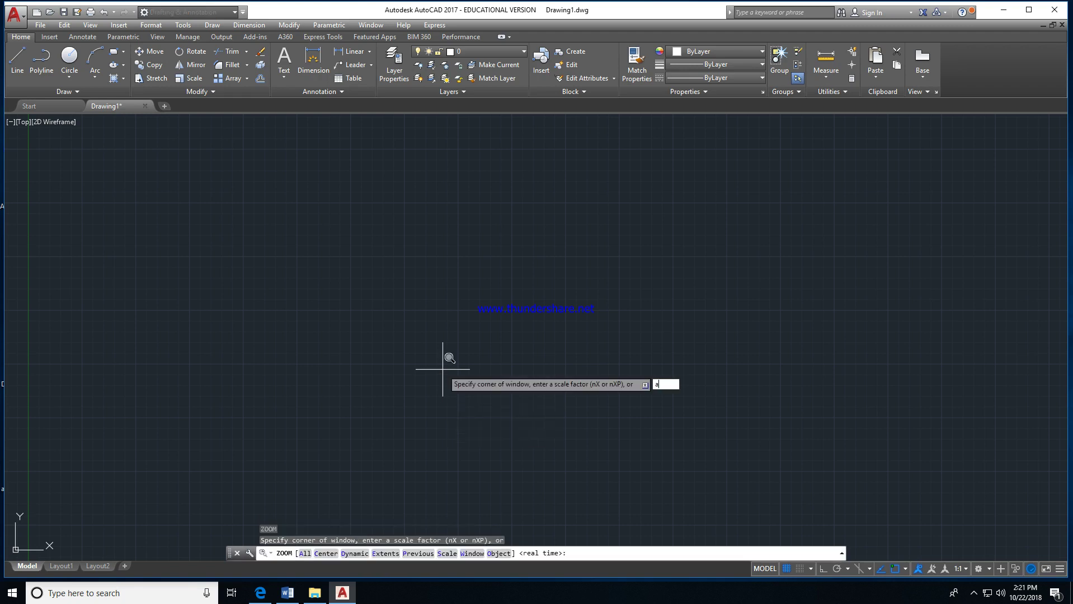
key("Return")
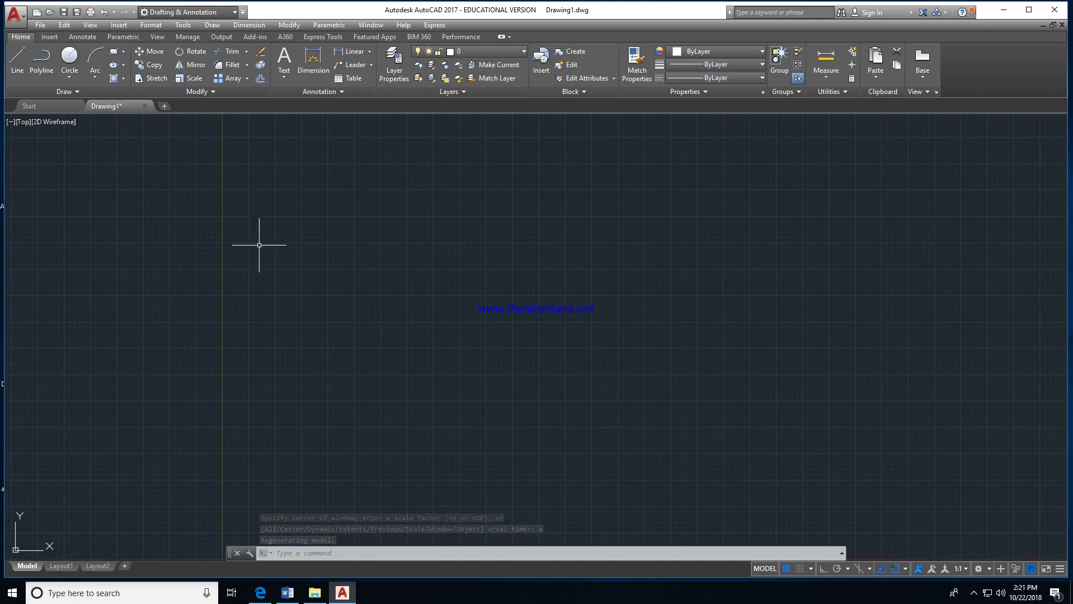
left_click(50, 37)
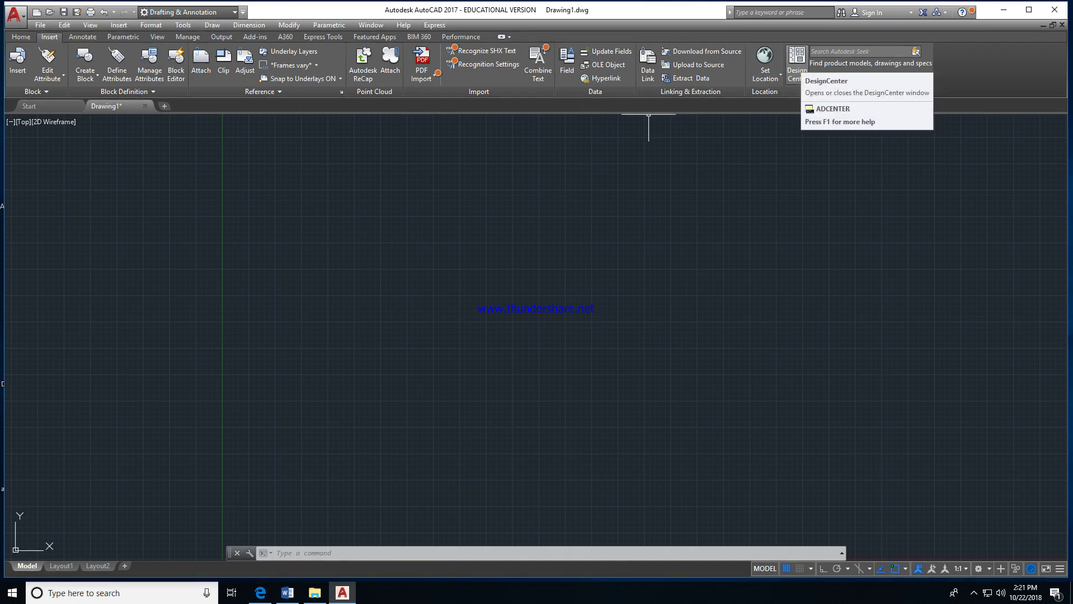
Step: In DesignCenter, browse to Drawing Templete.dwg and bring in its Copy of ISO-25 dimension style
left_click(799, 62)
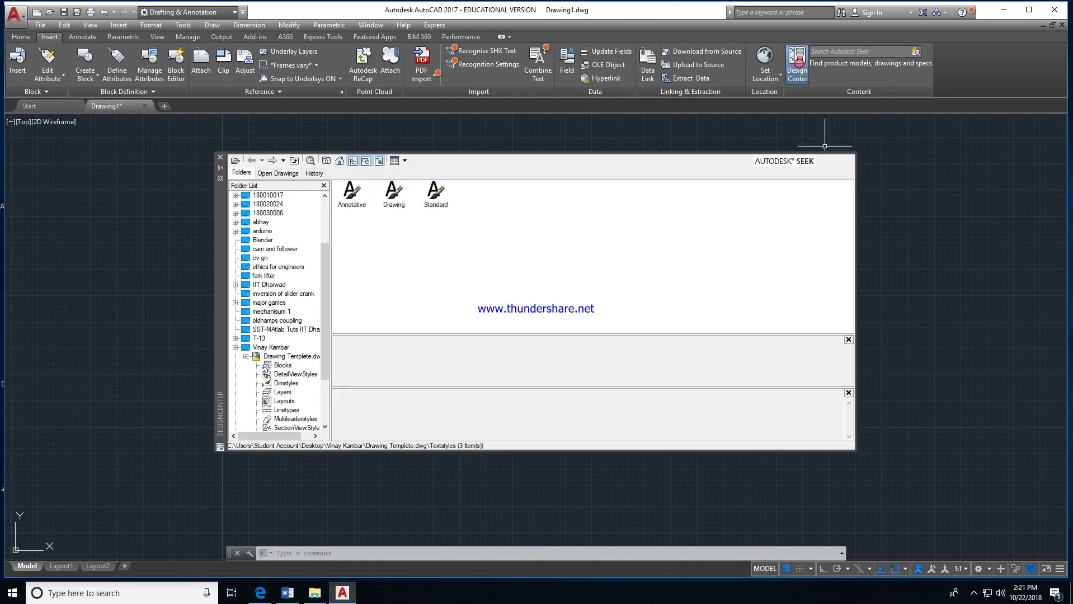
left_click(247, 171)
left_click_drag(326, 239, 323, 195)
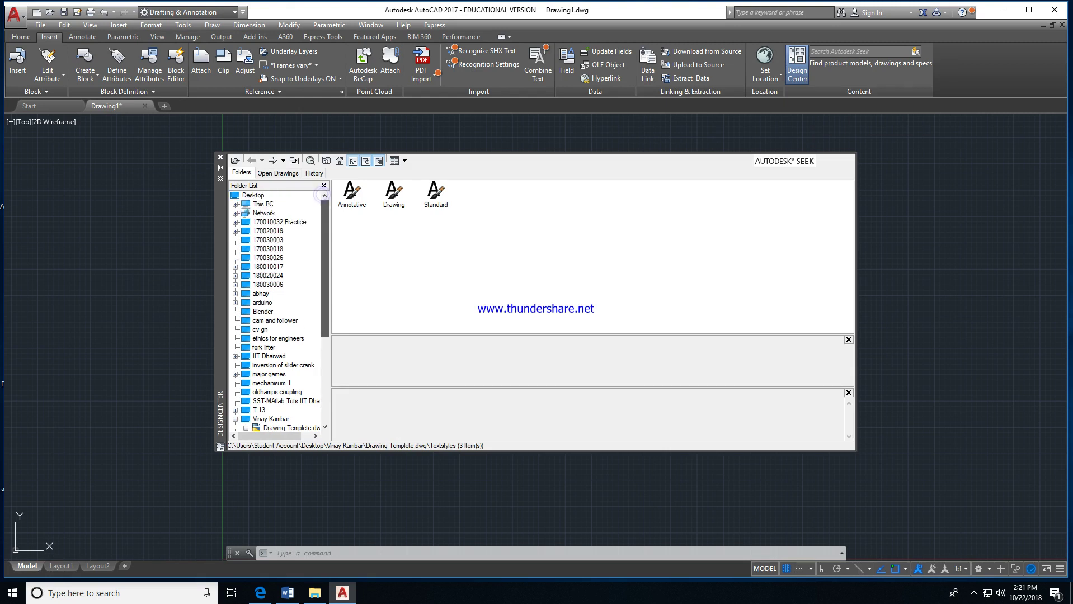
double_click(255, 196)
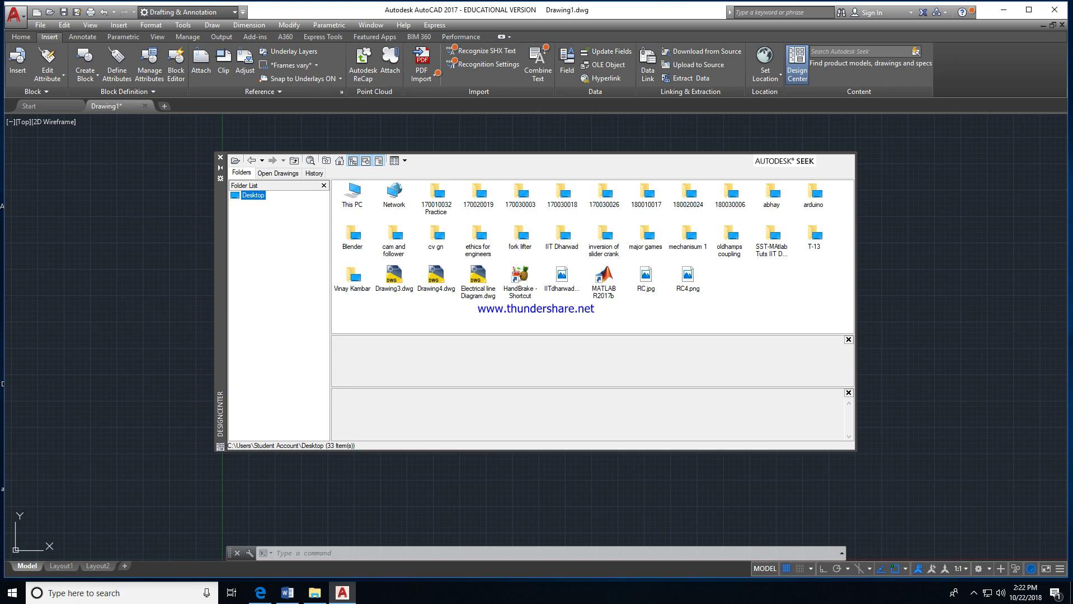
double_click(352, 278)
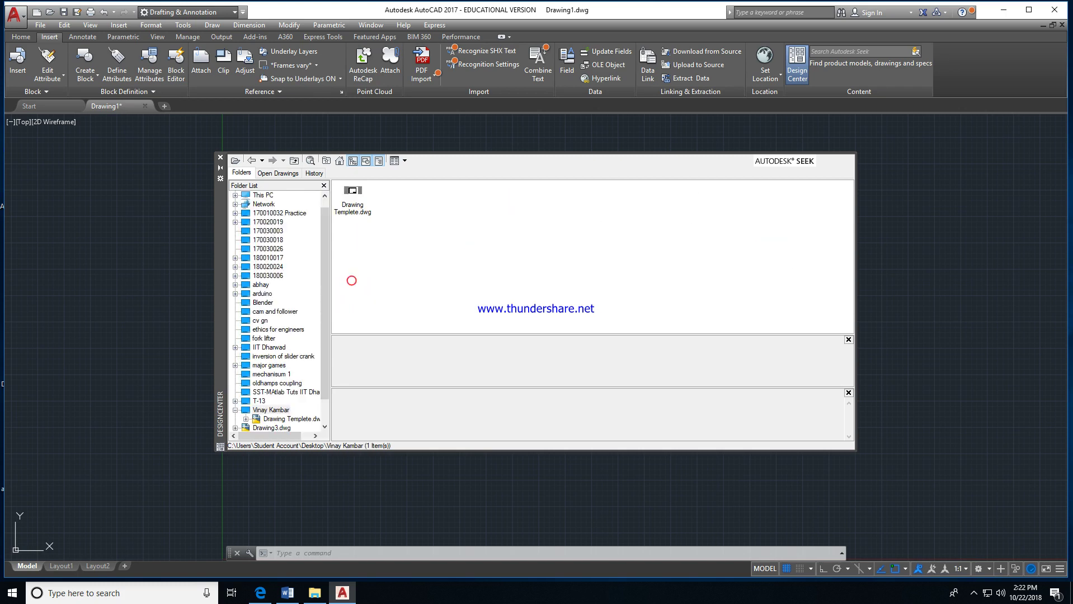
double_click(352, 193)
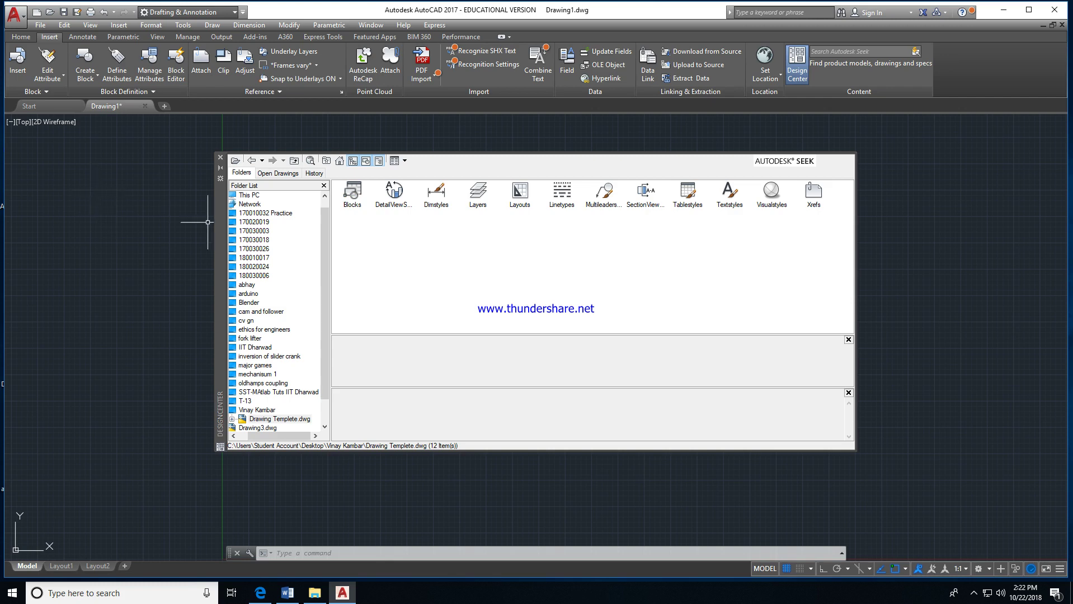
double_click(437, 193)
left_click(394, 193)
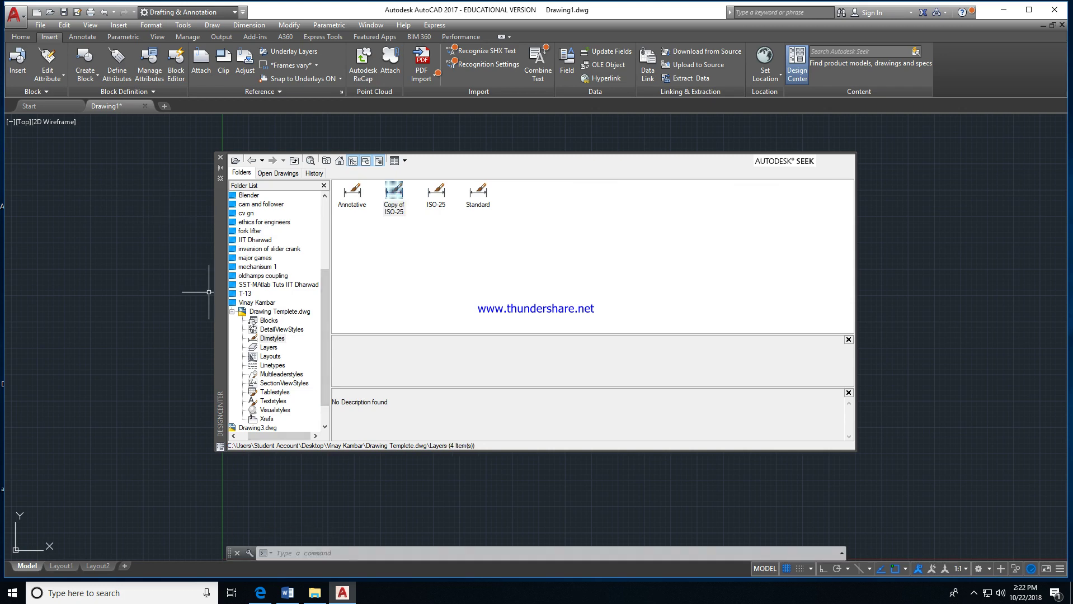
Step: Bring in the template's seven layers, both layouts, five linetypes and the Drawing text style
left_click(268, 348)
left_click_drag(629, 230, 343, 183)
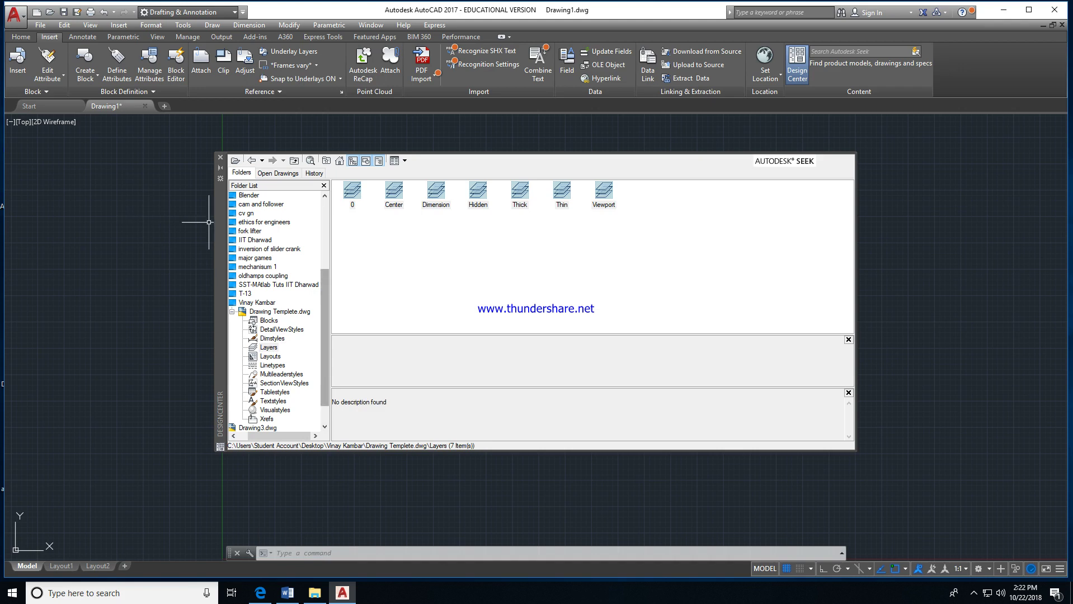
left_click(270, 357)
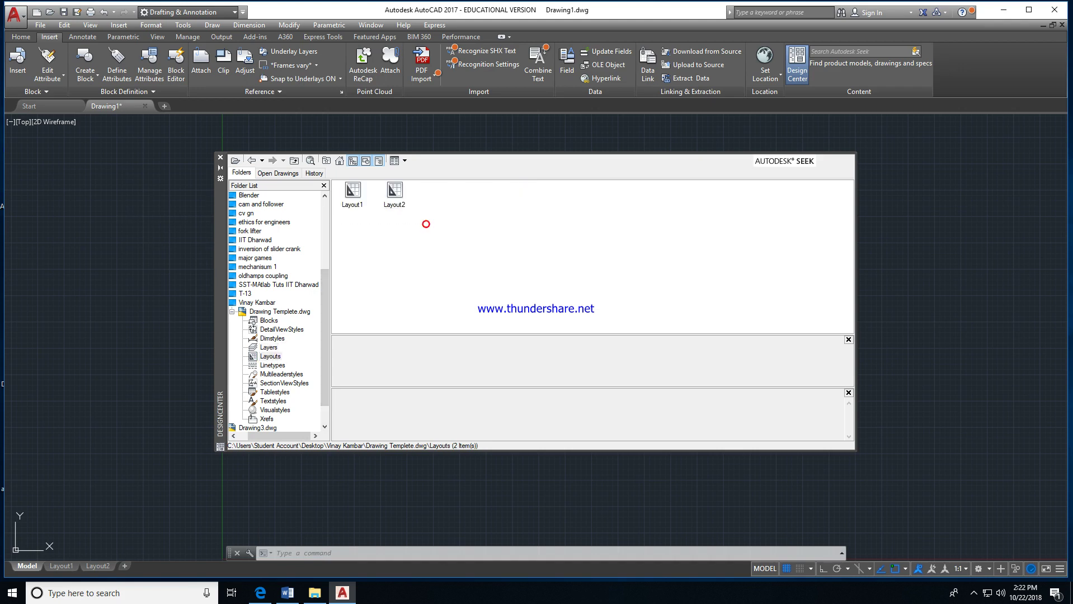
left_click_drag(431, 230, 343, 184)
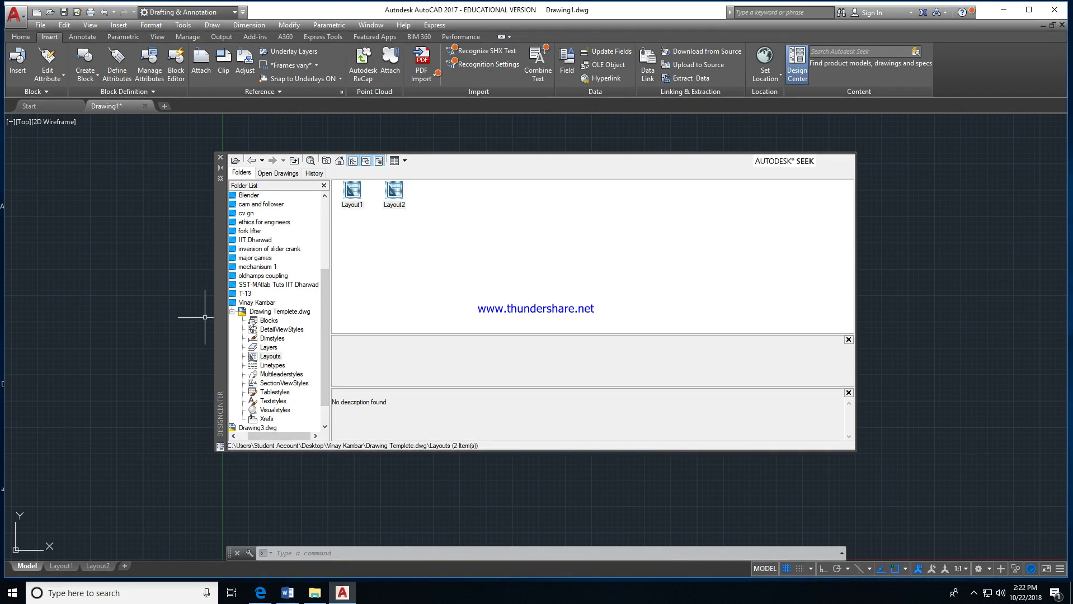
left_click(272, 366)
left_click_drag(553, 240, 340, 183)
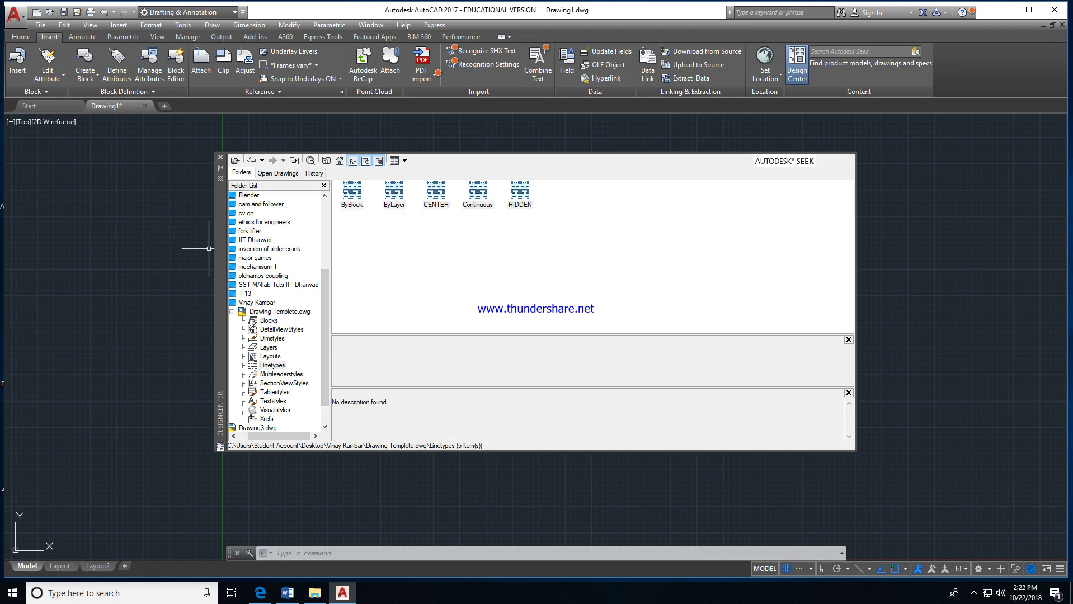
left_click(274, 401)
left_click(395, 194)
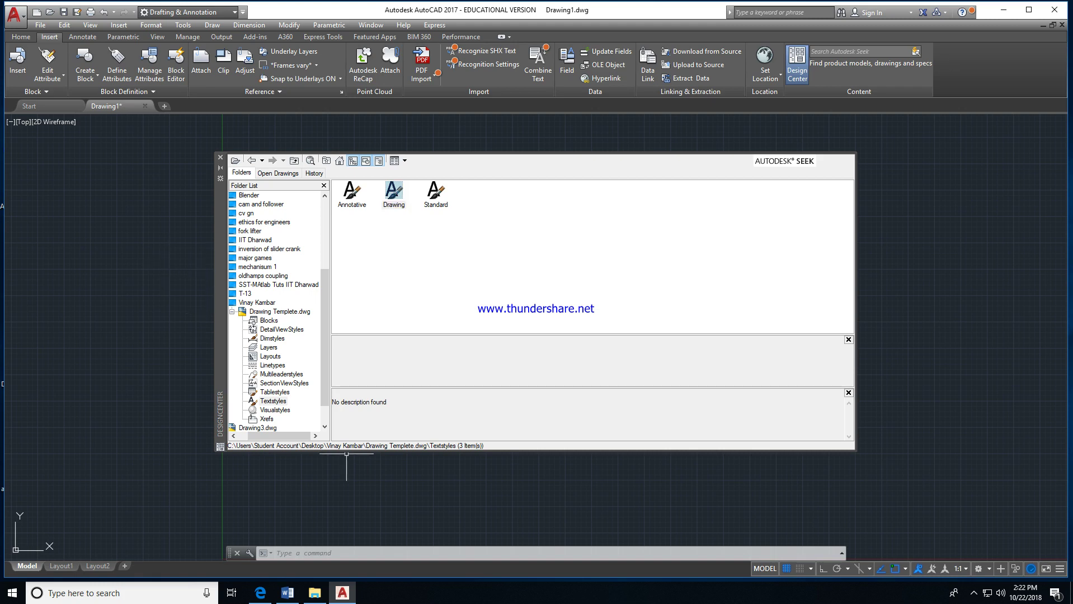
left_click(221, 157)
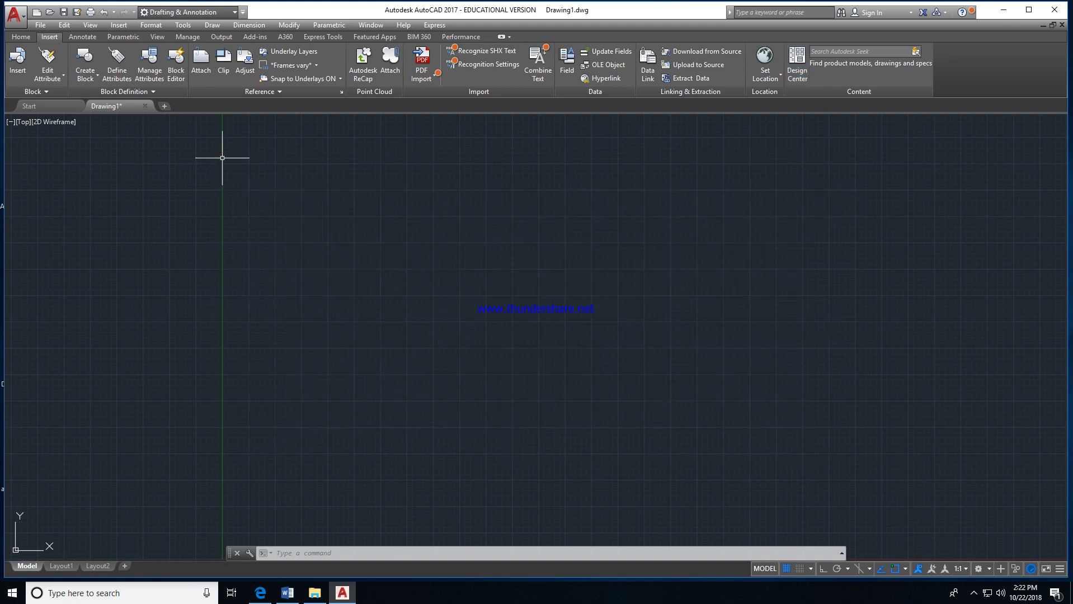
Step: Make Drawing the current text style
left_click(24, 37)
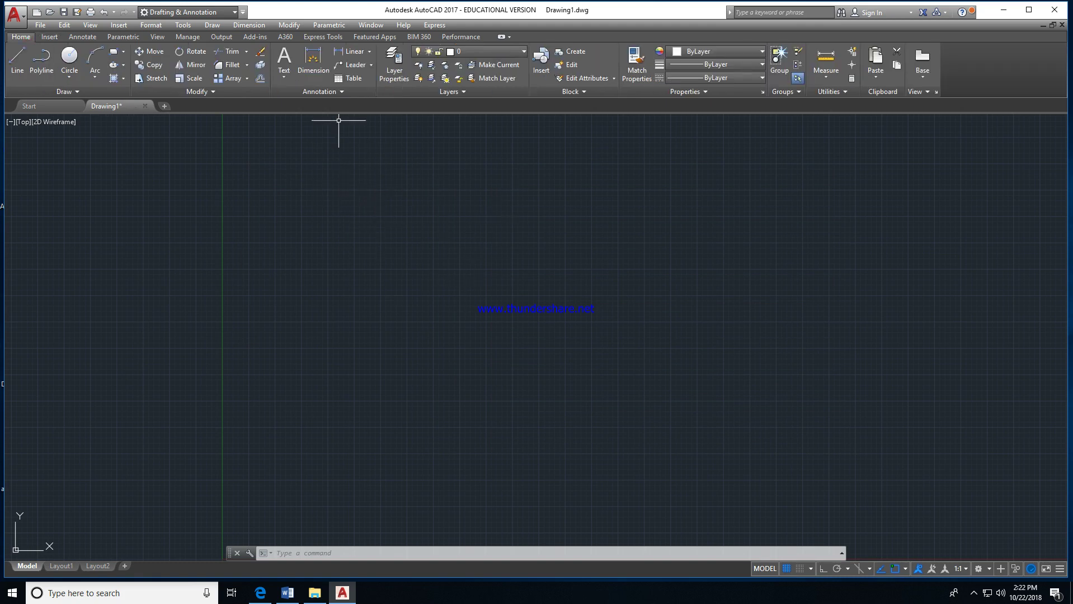
left_click(322, 91)
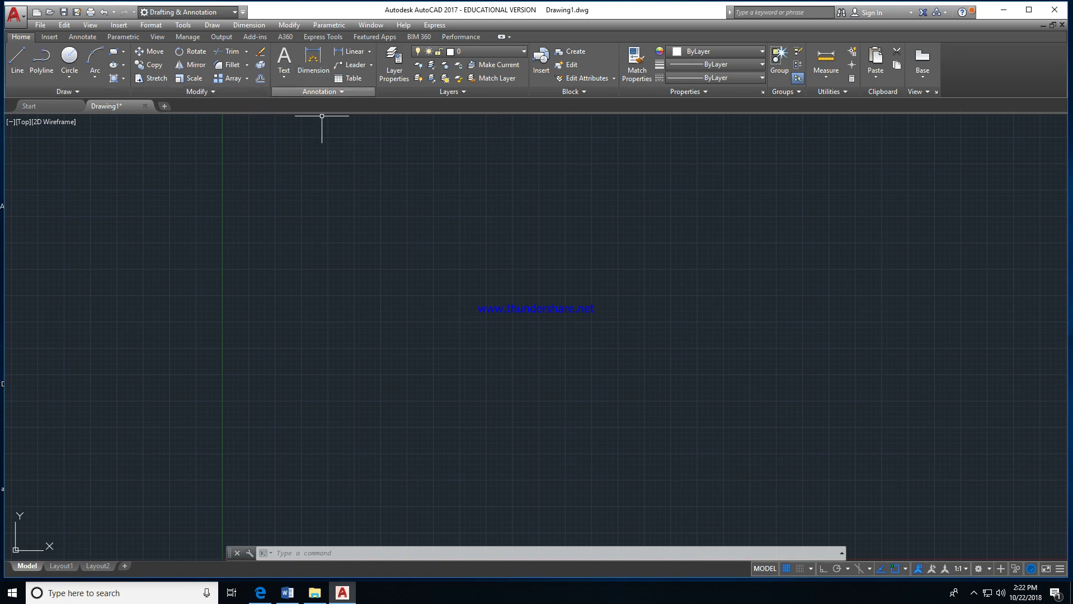
left_click(322, 91)
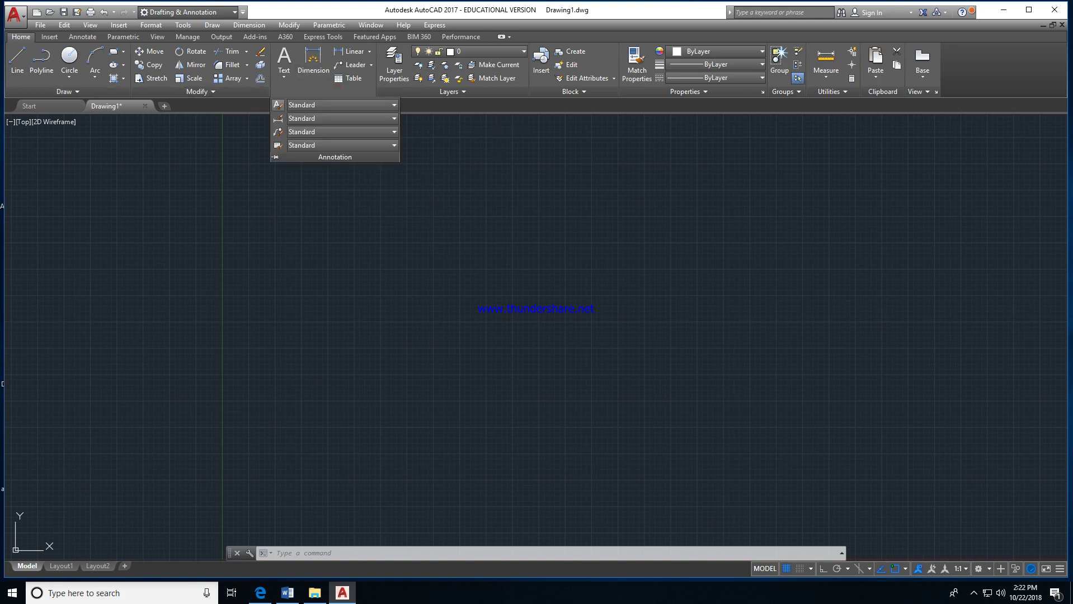
left_click(279, 104)
left_click(393, 235)
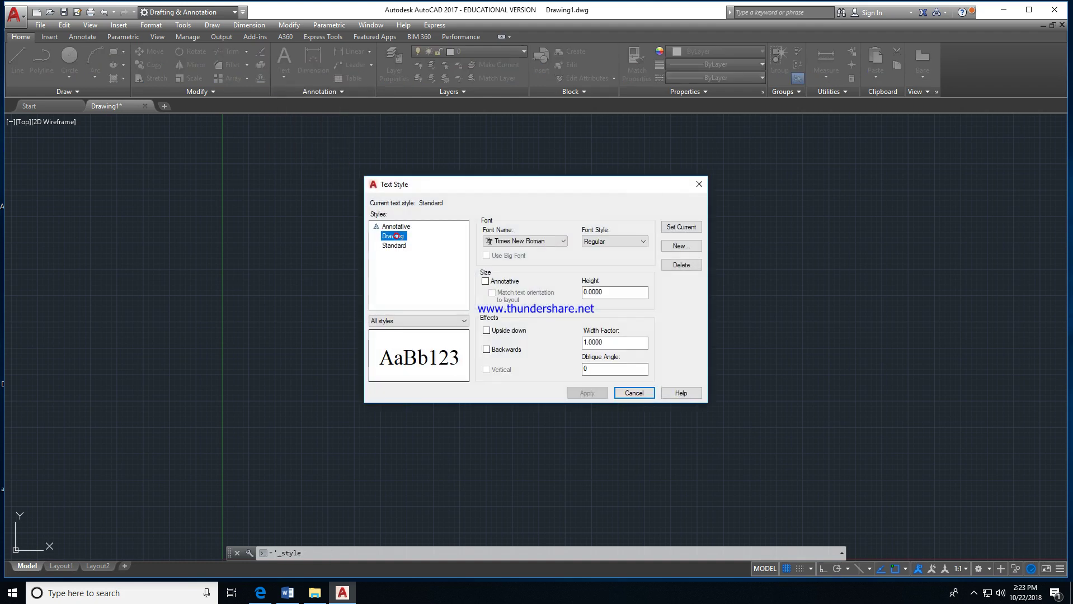
left_click(682, 227)
left_click(635, 393)
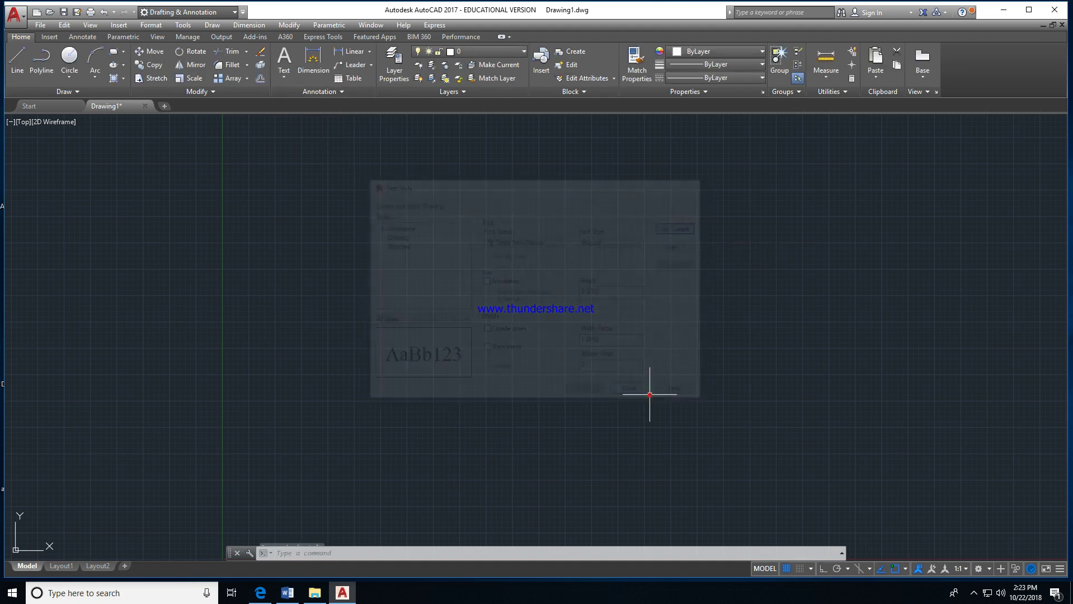
Step: Make Copy of ISO-25 the current dimension style
left_click(322, 91)
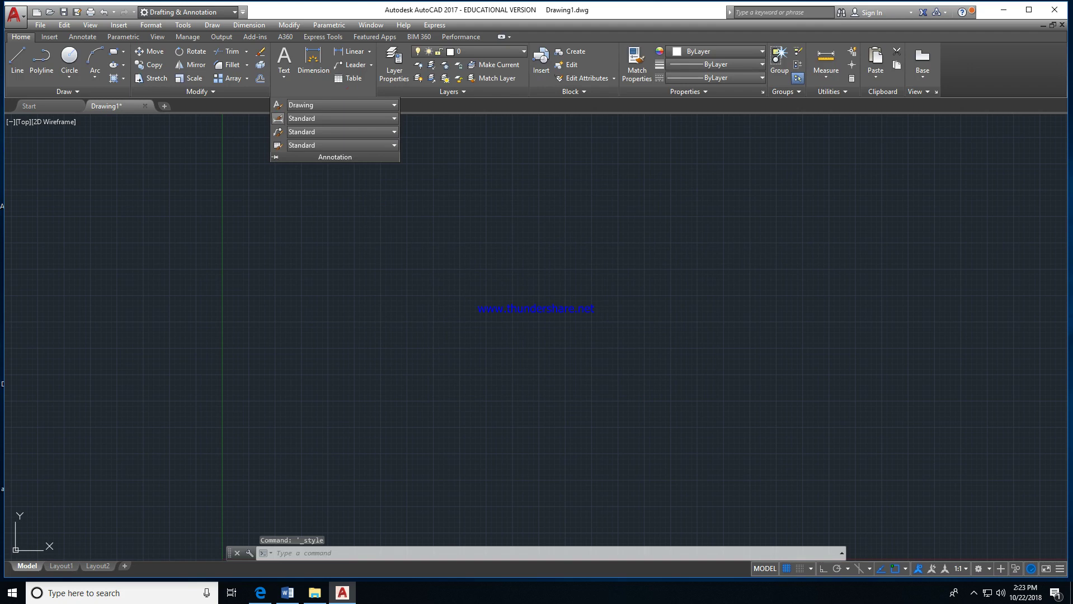
left_click(276, 118)
left_click(432, 244)
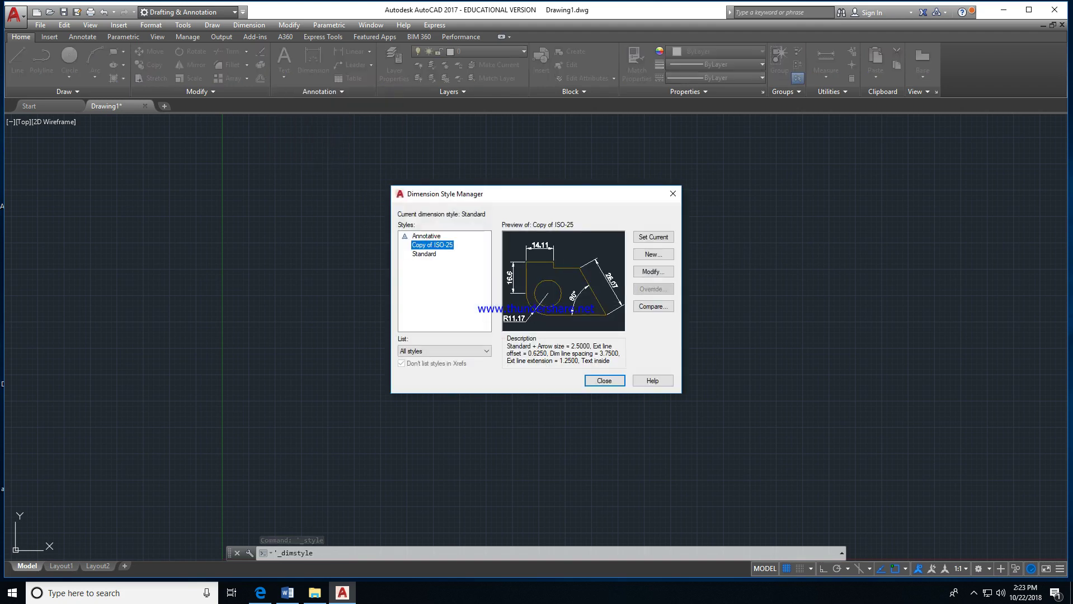
left_click(653, 236)
left_click(606, 381)
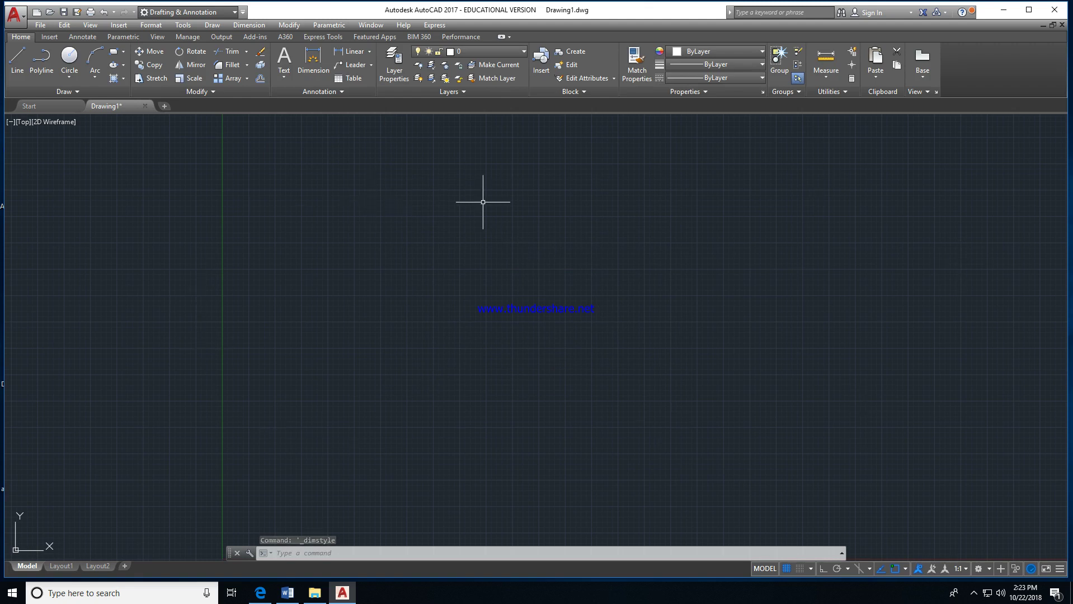
left_click(459, 51)
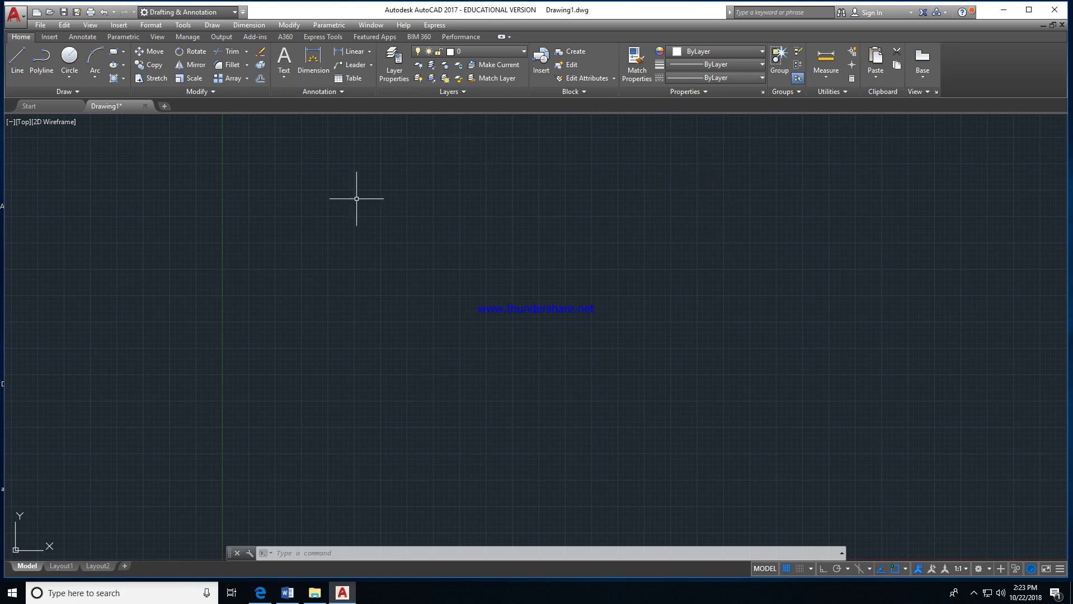
Step: Insert the Drawing Templete file as a block at the origin on Layout1
left_click(61, 565)
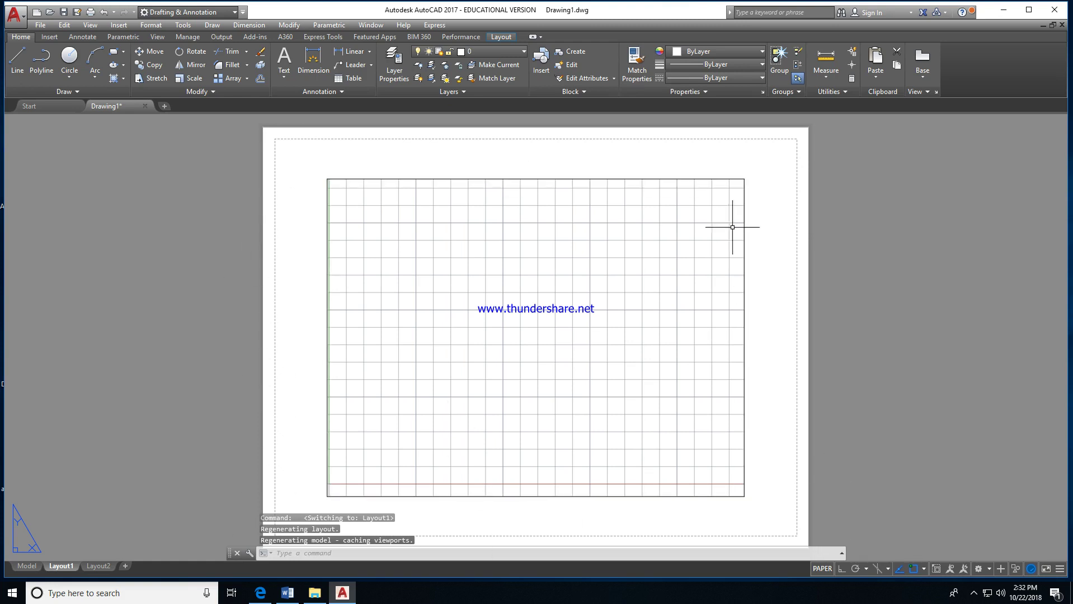
left_click(573, 91)
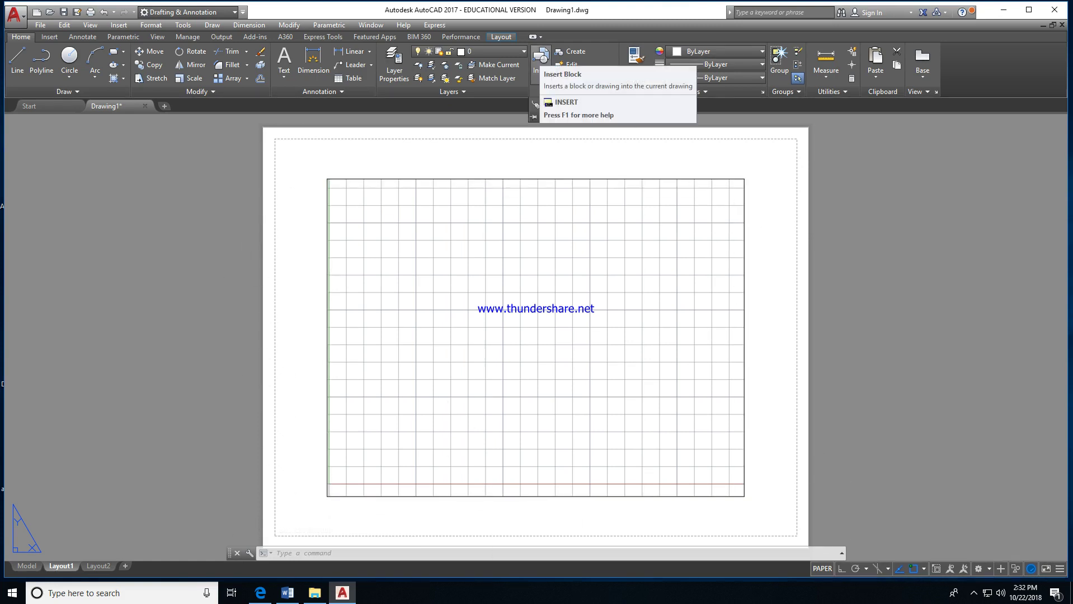
left_click(541, 59)
left_click(642, 227)
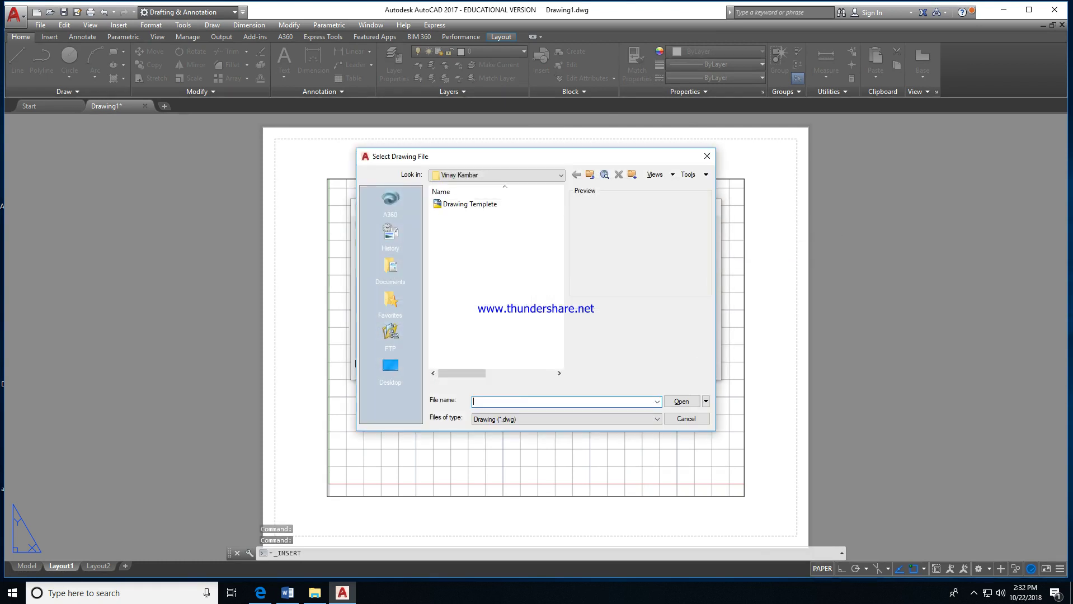
left_click(471, 203)
key("Return")
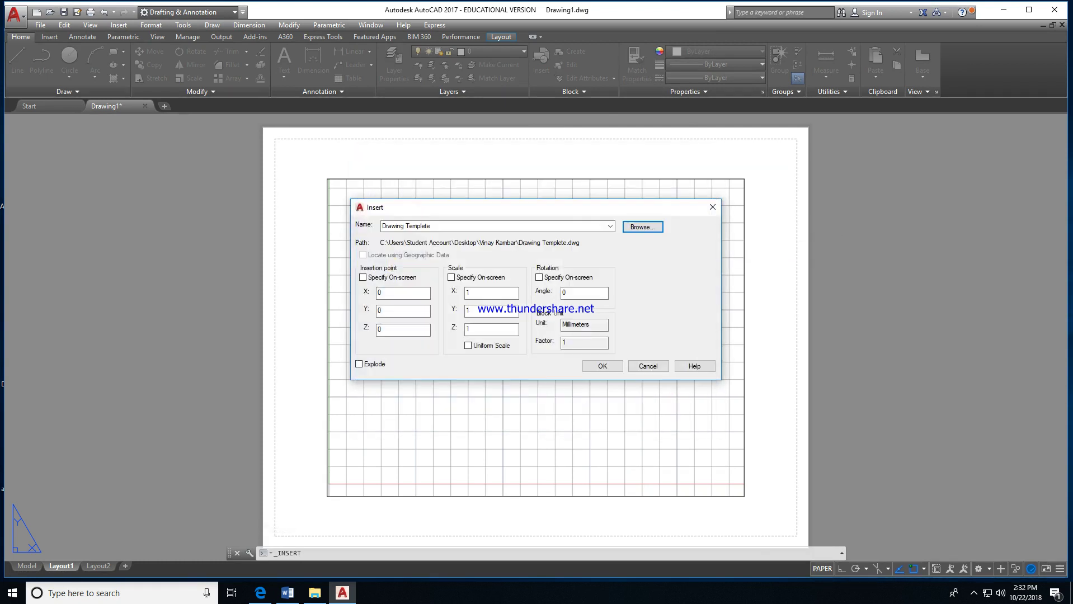
left_click(603, 366)
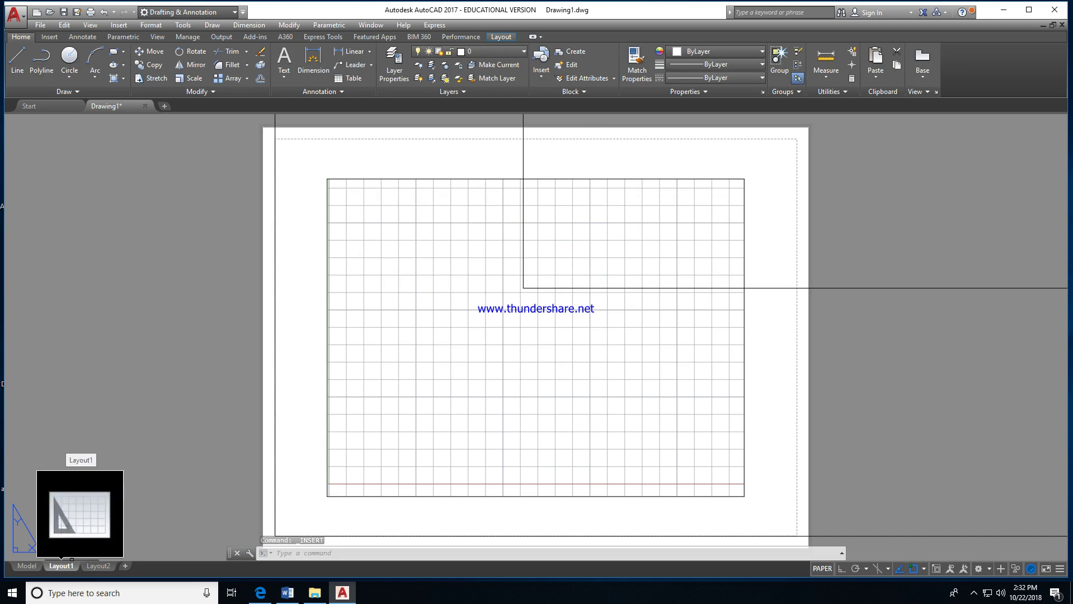
Step: Make Drawing setup the current page setup for Layout1
right_click(70, 565)
left_click(115, 486)
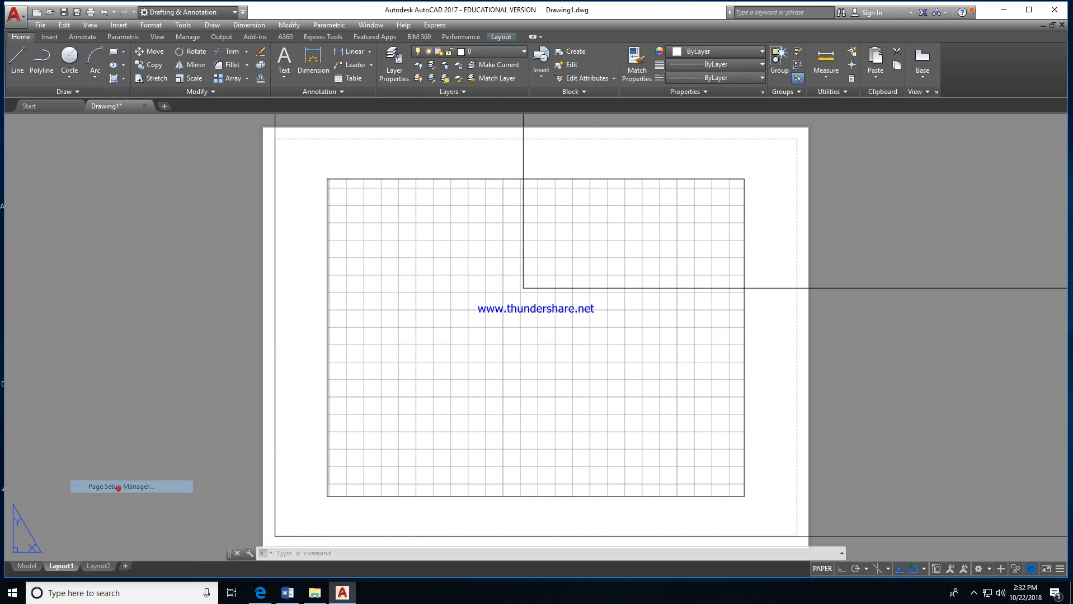
left_click(371, 235)
left_click(544, 226)
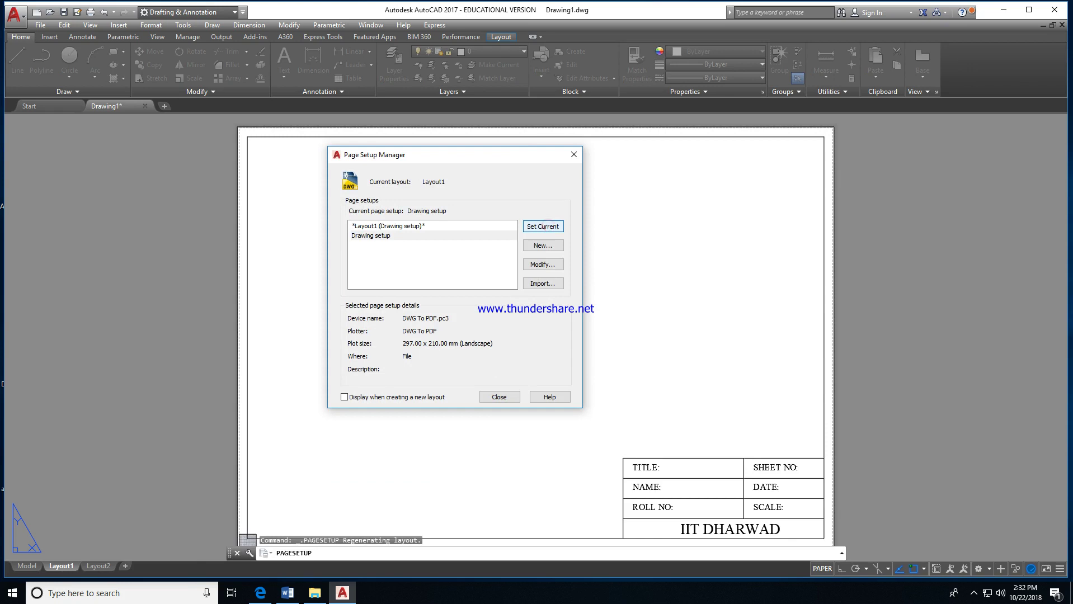
left_click(500, 396)
Step: Delete the tiny viewport in the sheet corner and go to model space
scroll(283, 491, "up", 3)
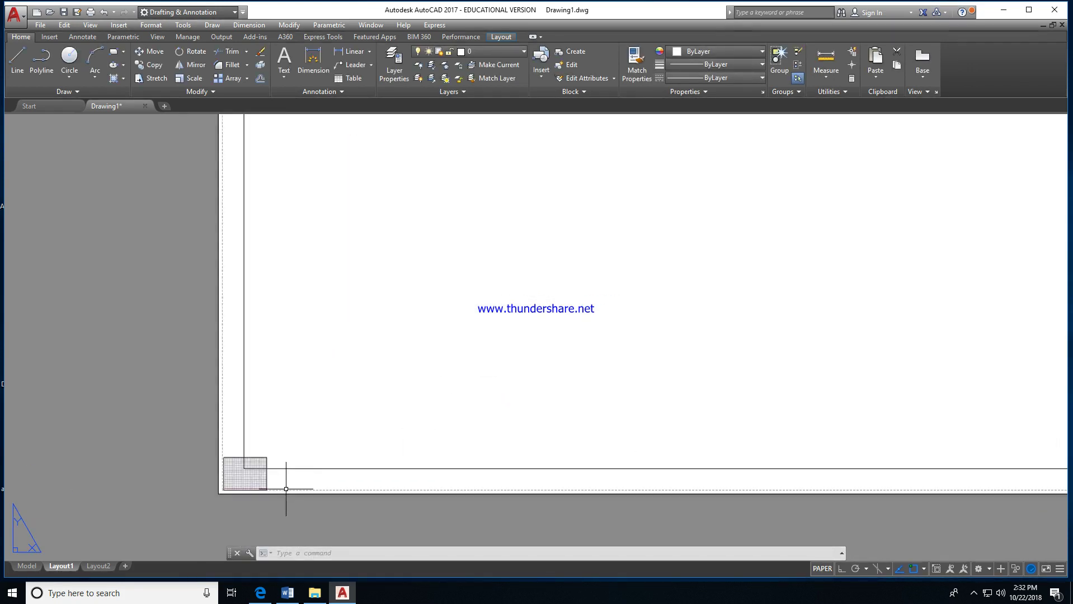
left_click(256, 476)
key("Delete")
scroll(537, 314, "down", 1)
scroll(455, 319, "down", 3)
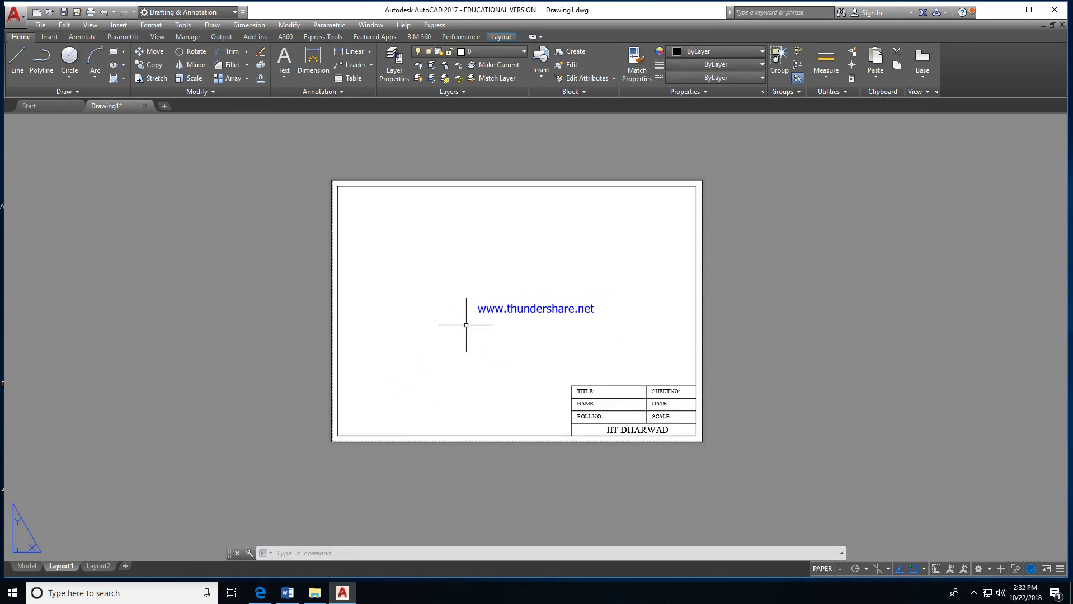
left_click(27, 566)
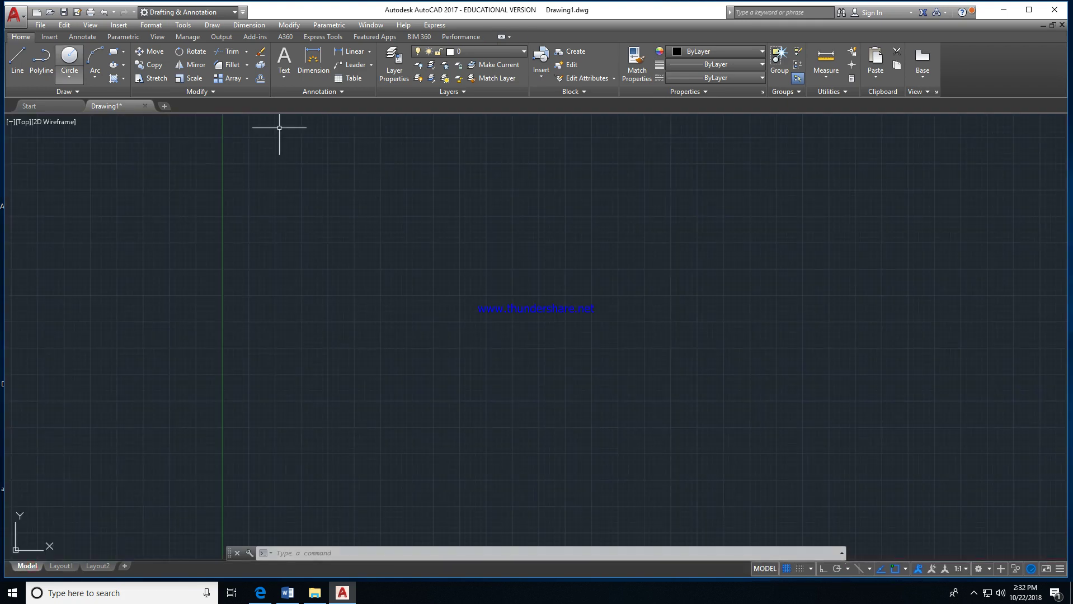
Step: Draw a small circle and a larger circle beside it in model space
left_click(70, 56)
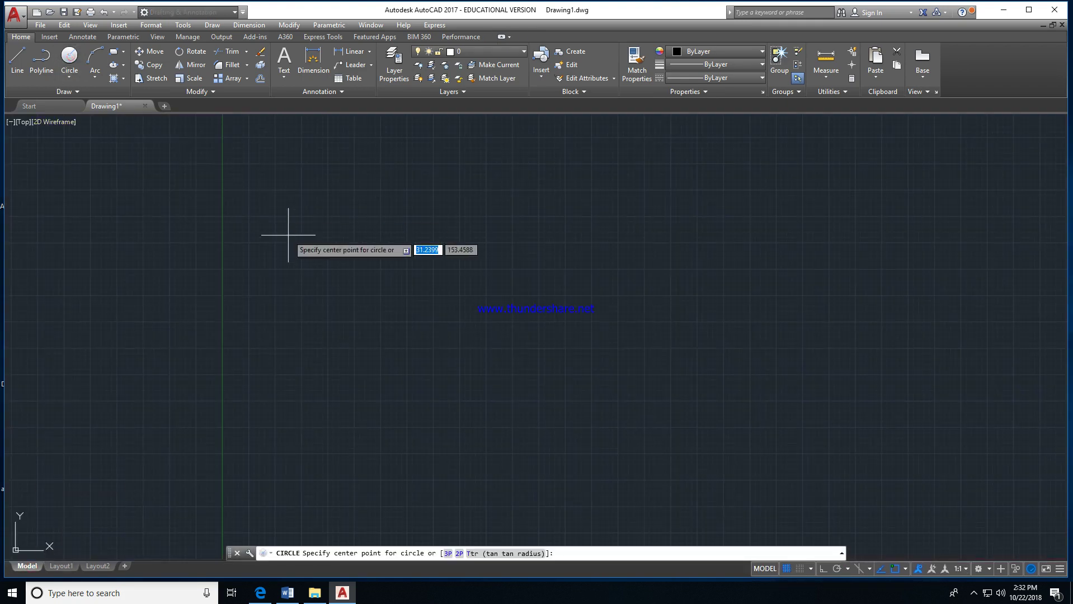
left_click(288, 235)
left_click(329, 235)
key("Return")
left_click(421, 227)
left_click(481, 229)
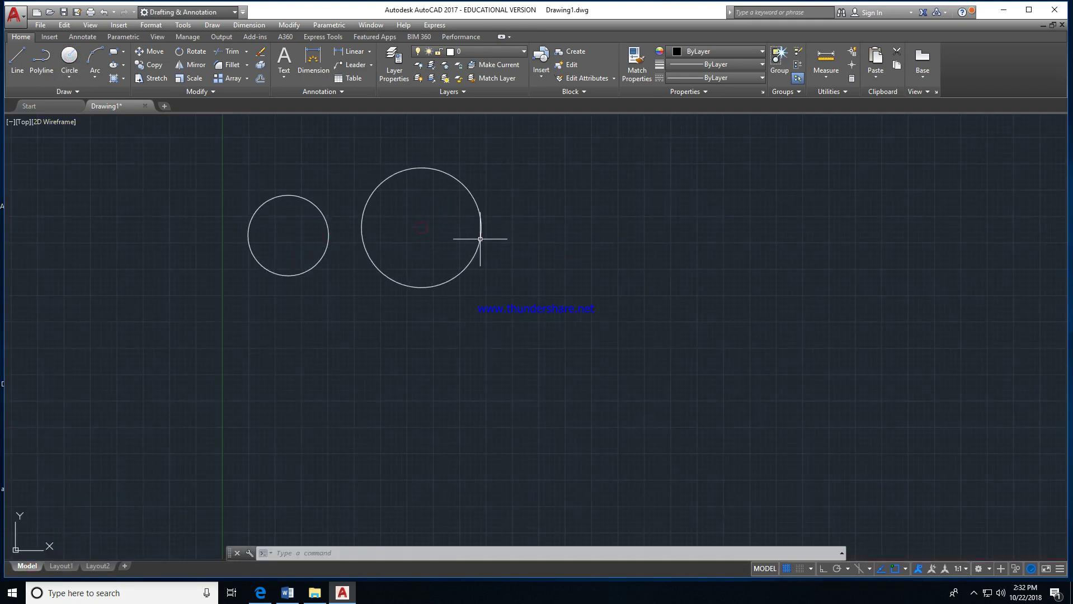
Step: Draw a rectangle below the circles and check it from Layout1
left_click(114, 51)
left_click(292, 302)
left_click(404, 376)
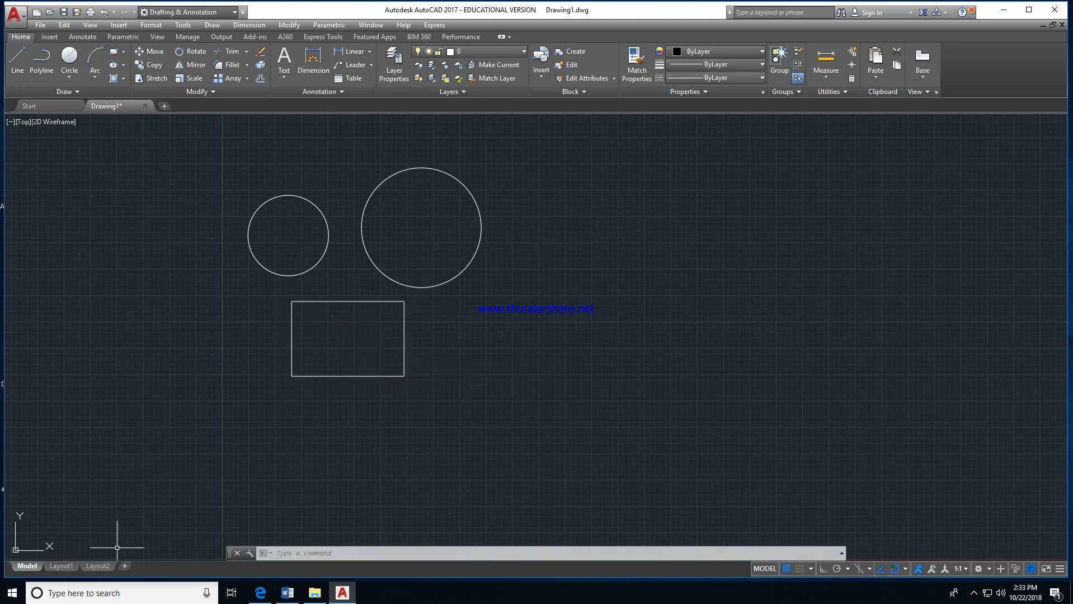
left_click(61, 567)
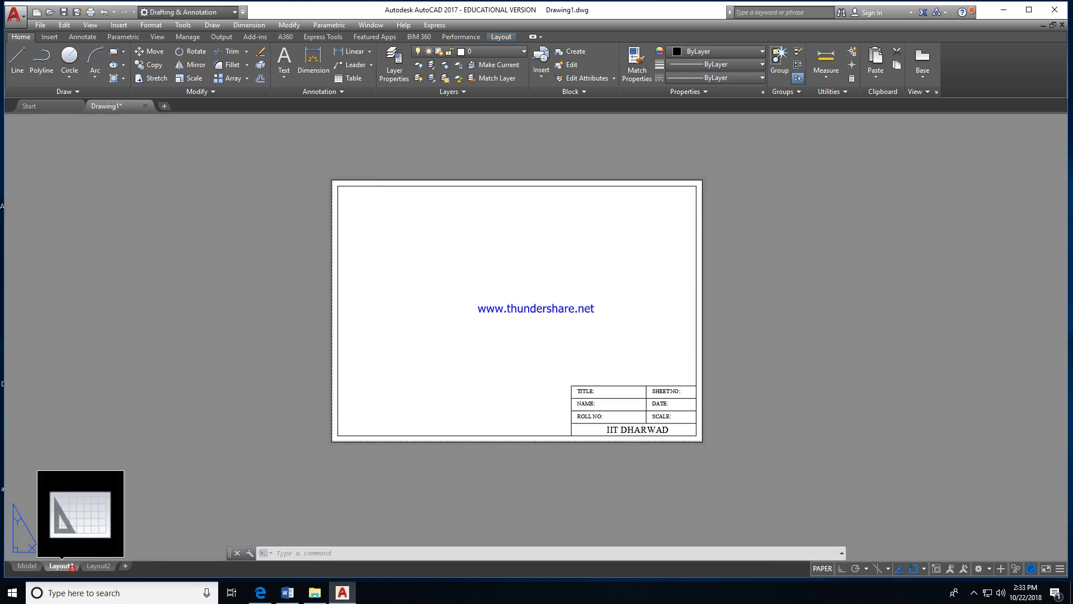
left_click(26, 566)
Step: On Layout1, draw a rectangular viewport from the sheet's top-left to bottom-right corner, then activate it
left_click(62, 567)
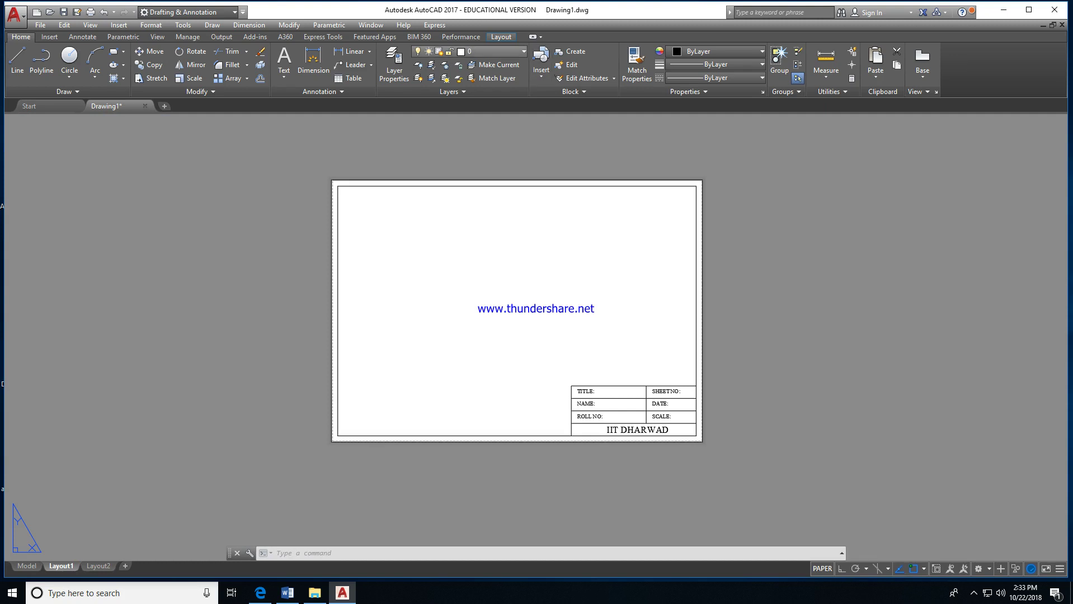
left_click(501, 37)
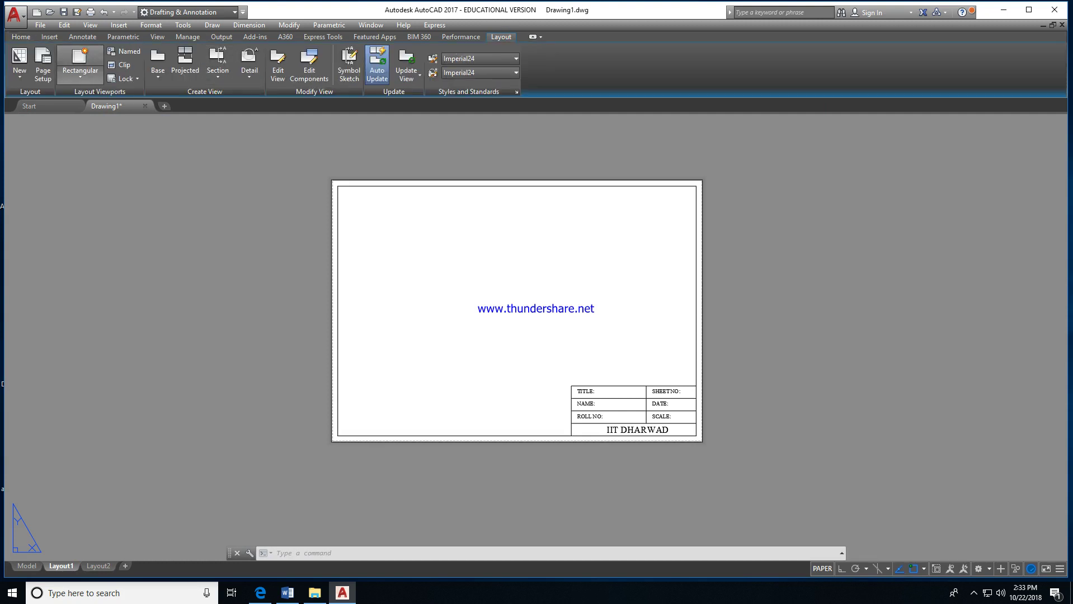
left_click(80, 60)
left_click(332, 179)
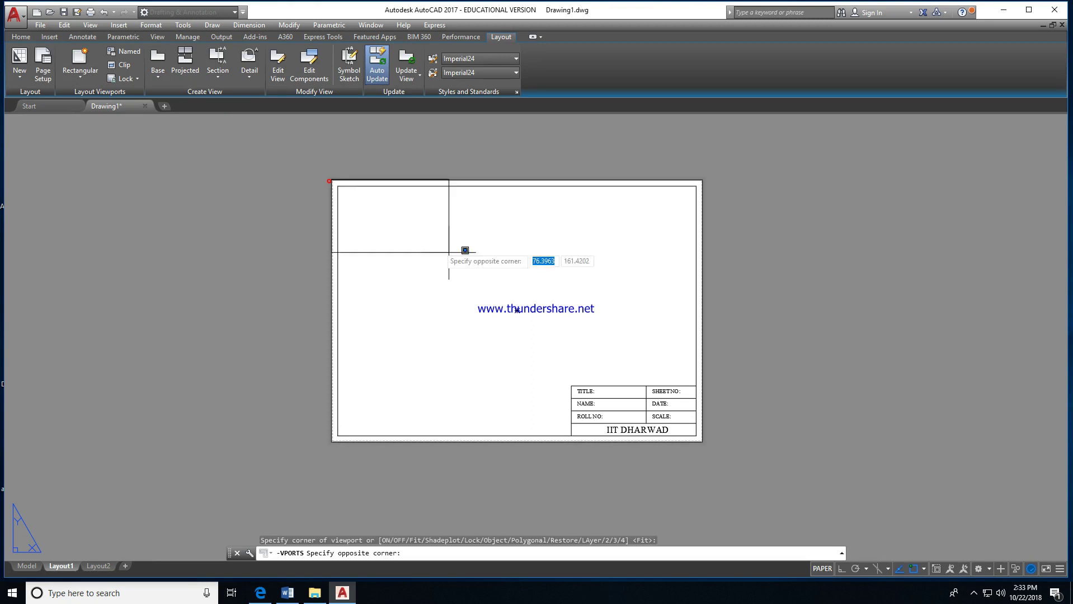
left_click(703, 442)
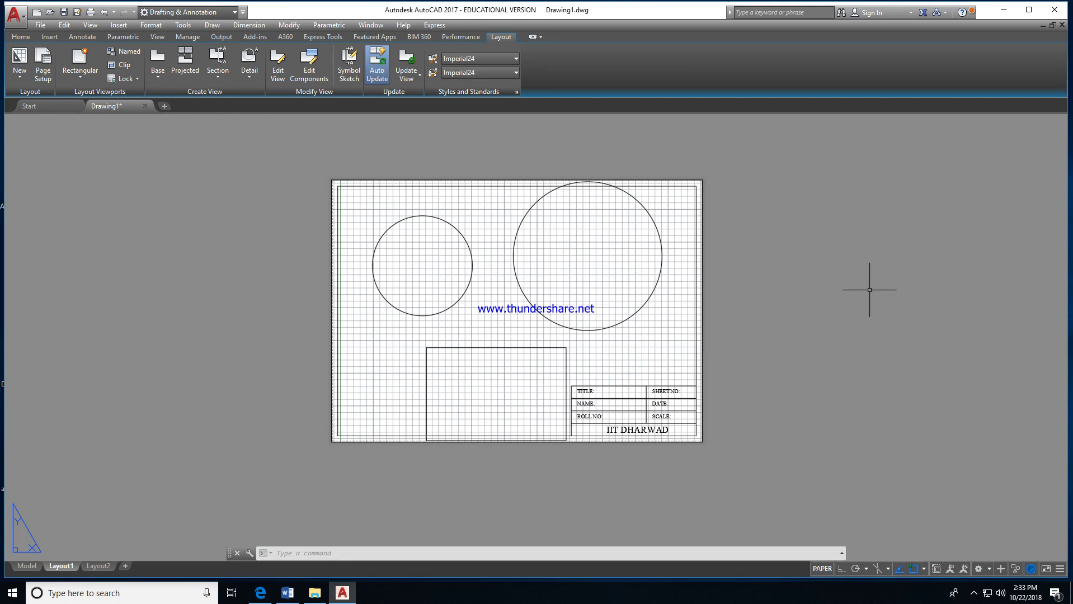
double_click(603, 287)
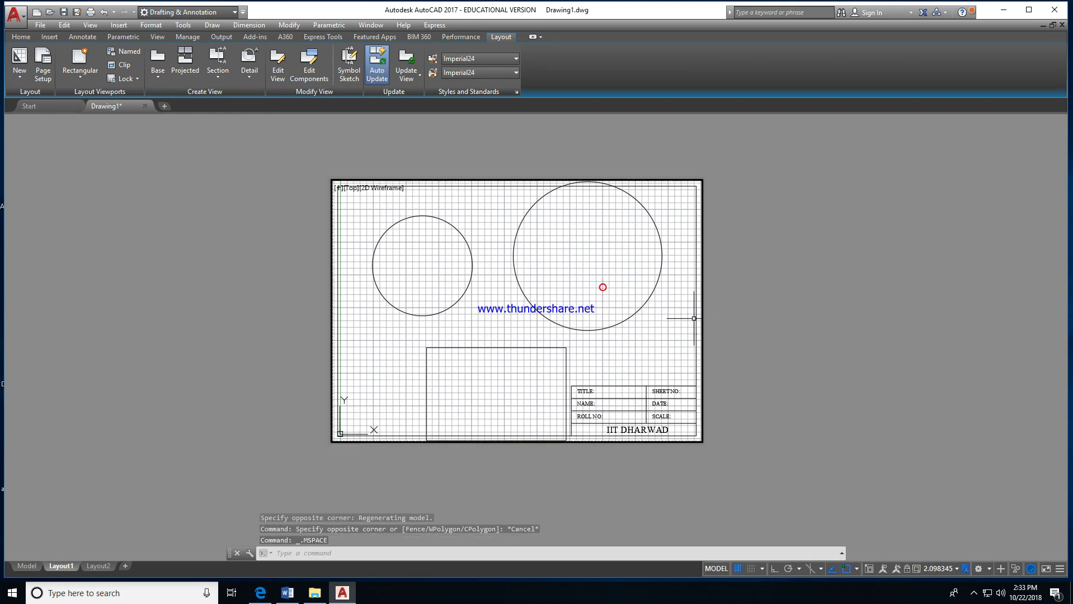
Step: Zoom and pan the circles and rectangle inside the viewport, then set its scale to 1:1
scroll(612, 269, "down", 1)
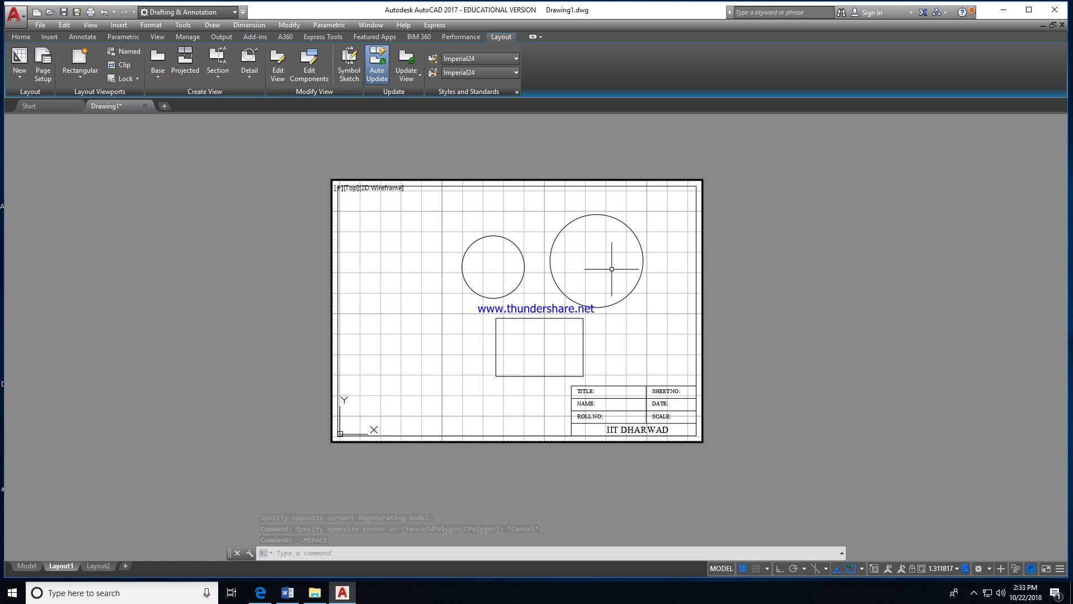
scroll(543, 306, "down", 5)
scroll(543, 306, "up", 4)
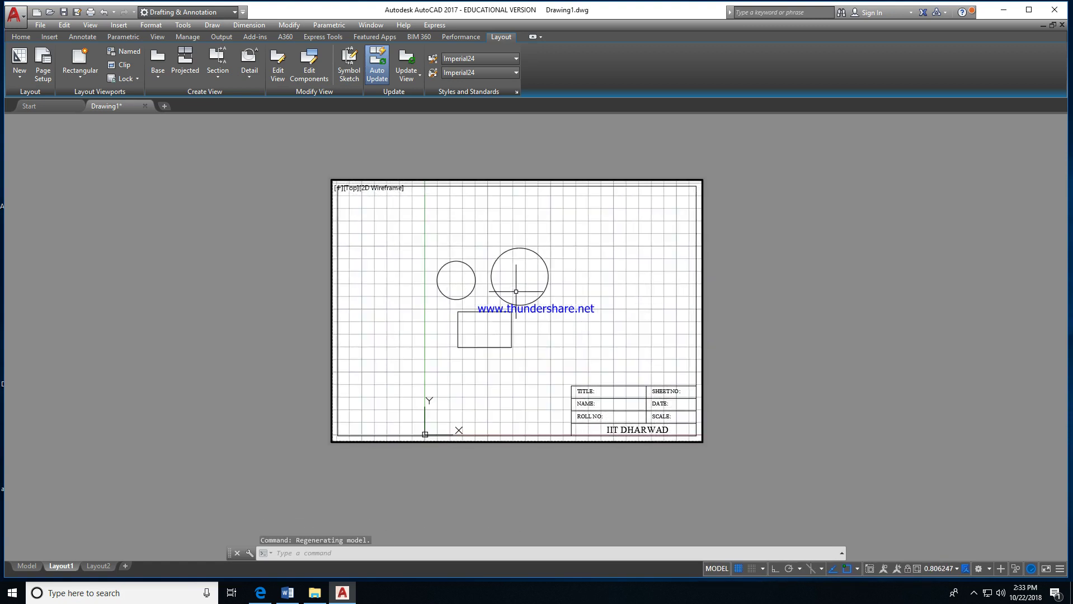
mouse_move(561, 296)
middle_mouse_down()
mouse_move(531, 295)
mouse_move(606, 297)
mouse_move(558, 297)
middle_mouse_up()
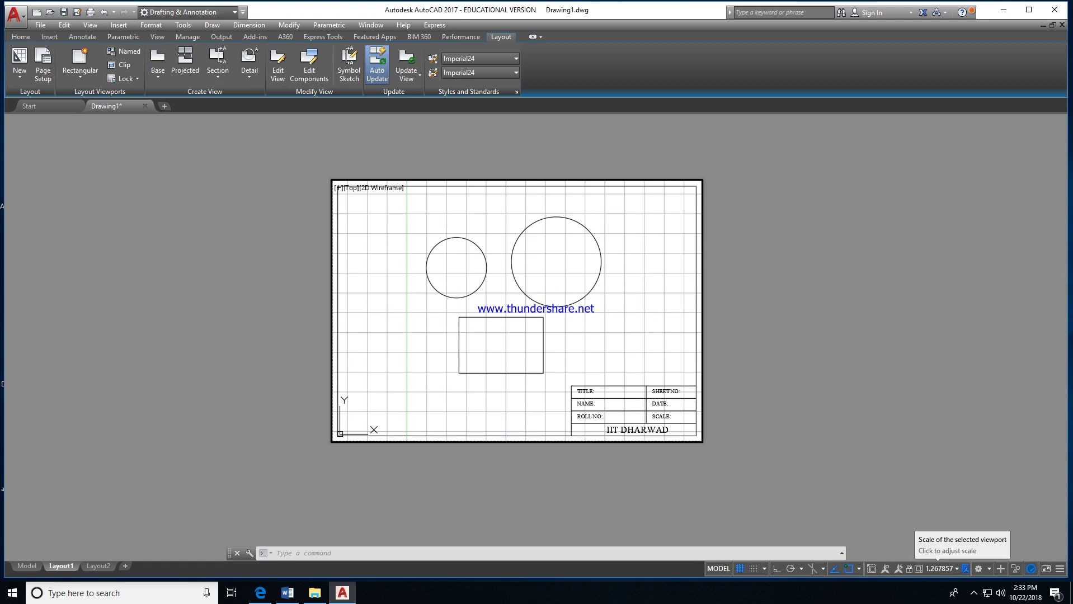
left_click(945, 569)
left_click(941, 245)
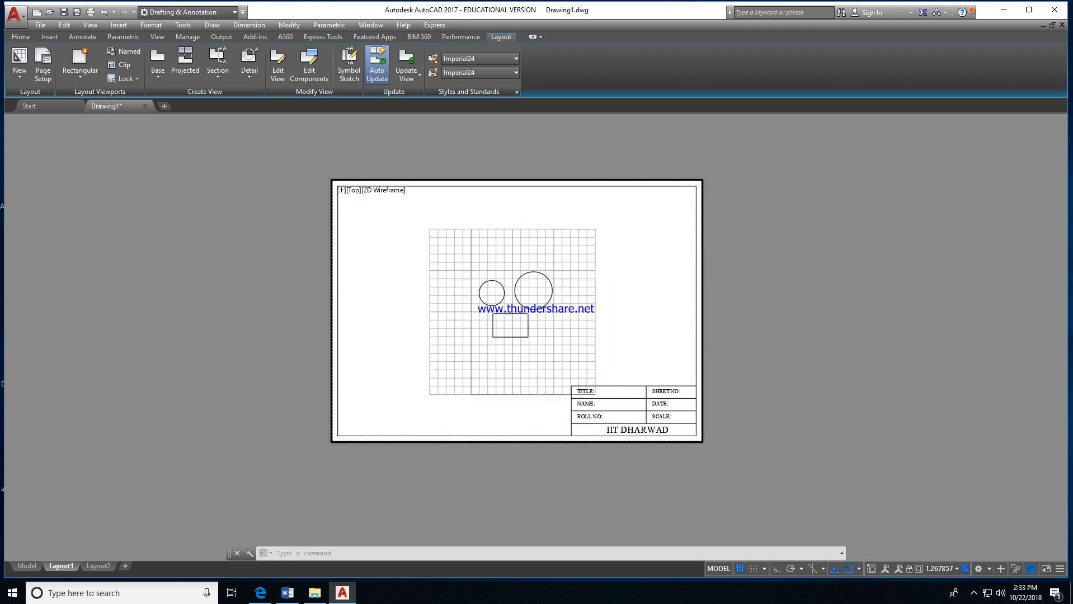
left_click(950, 569)
left_click(946, 259)
left_click(953, 247)
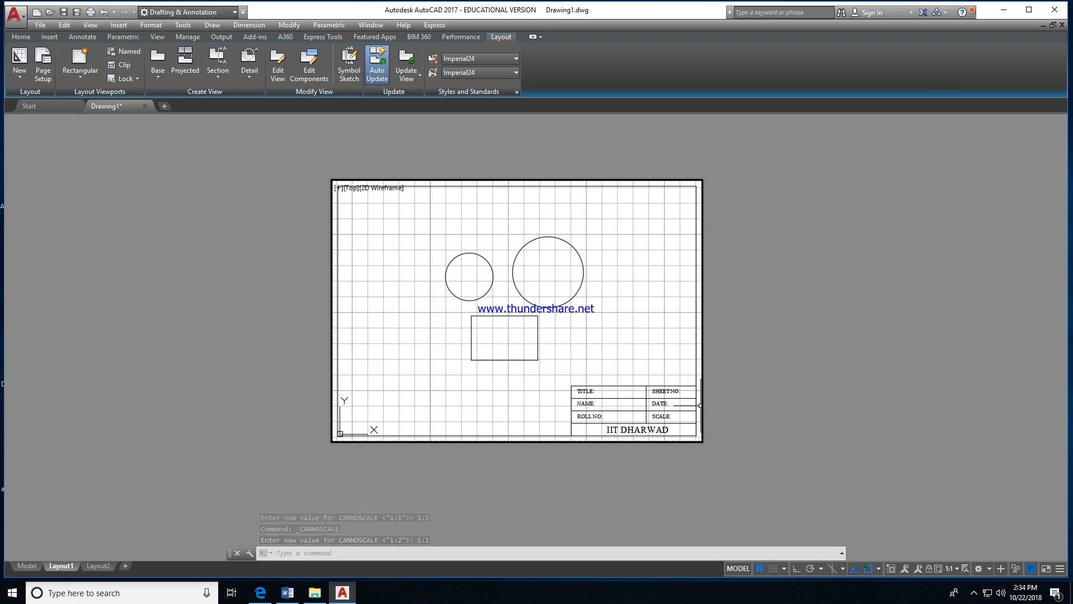
left_click(14, 14)
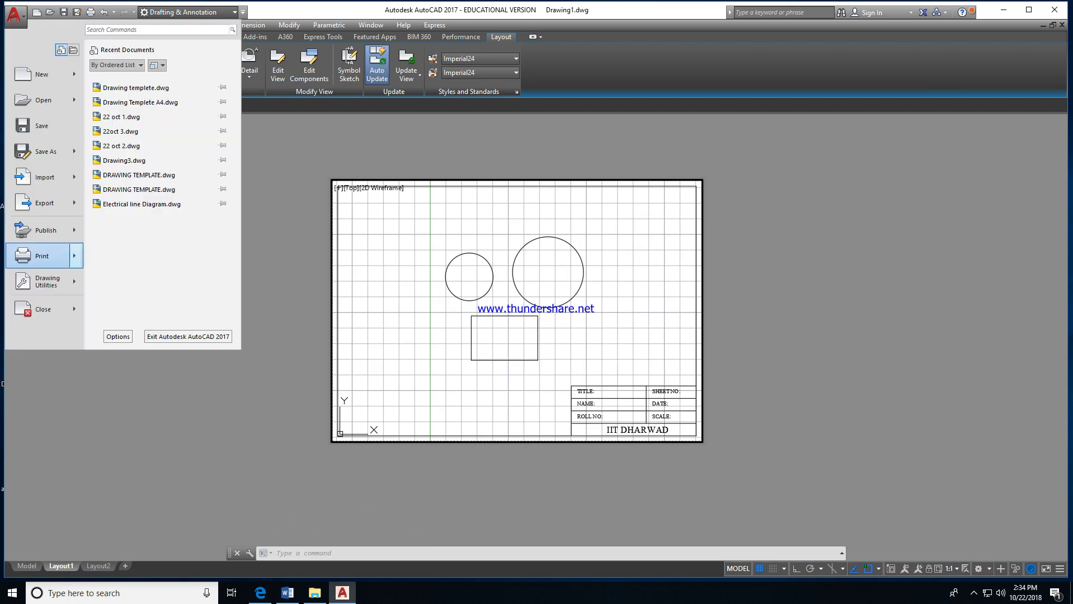
Step: Open the Layout1 plot settings and preview the plotted sheet
left_click(42, 255)
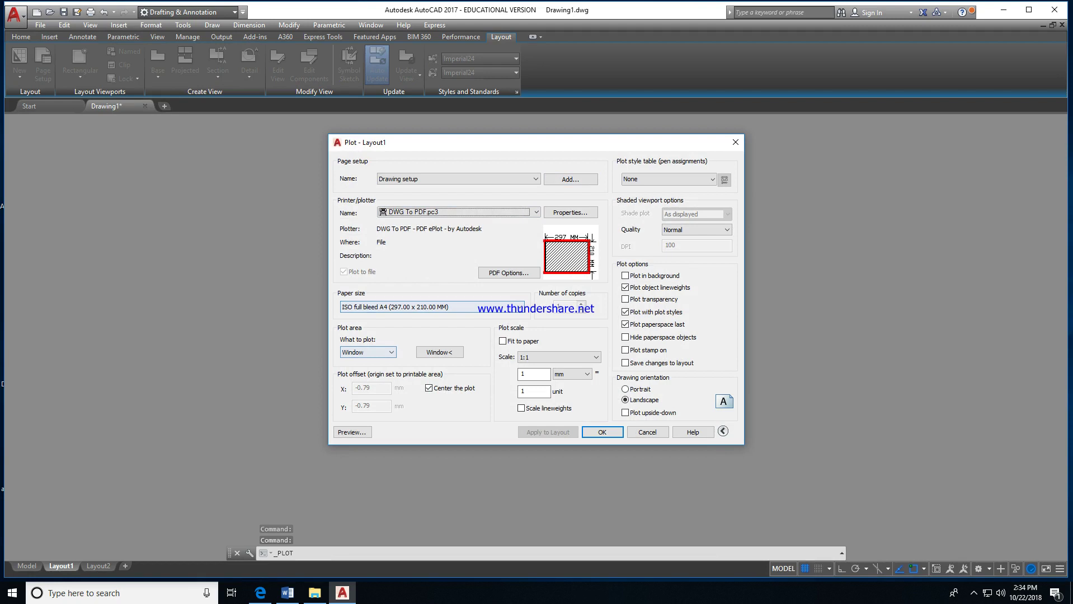
left_click(352, 432)
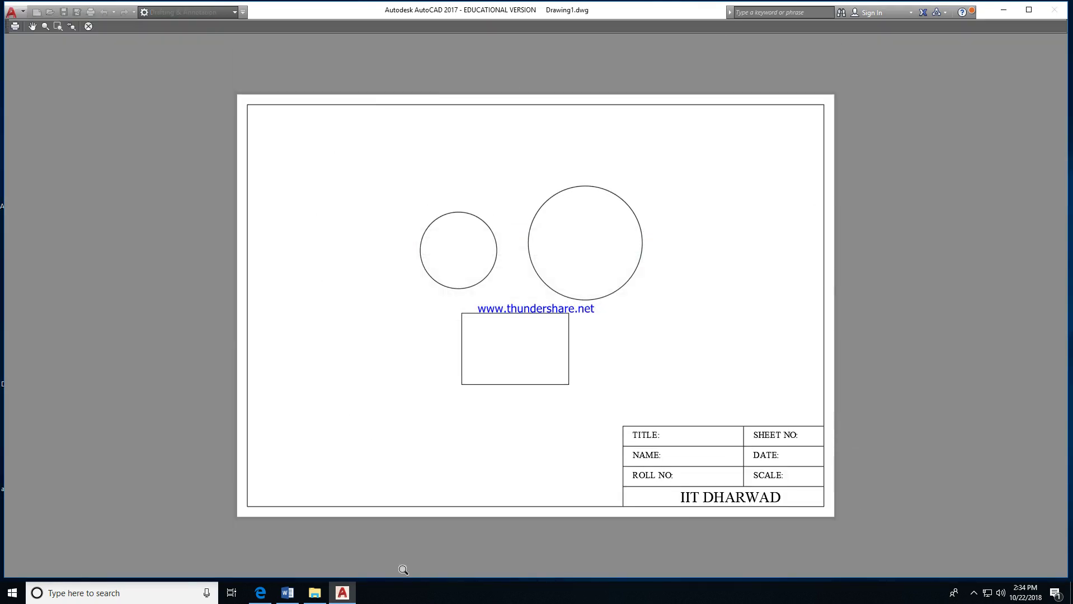
left_click(88, 26)
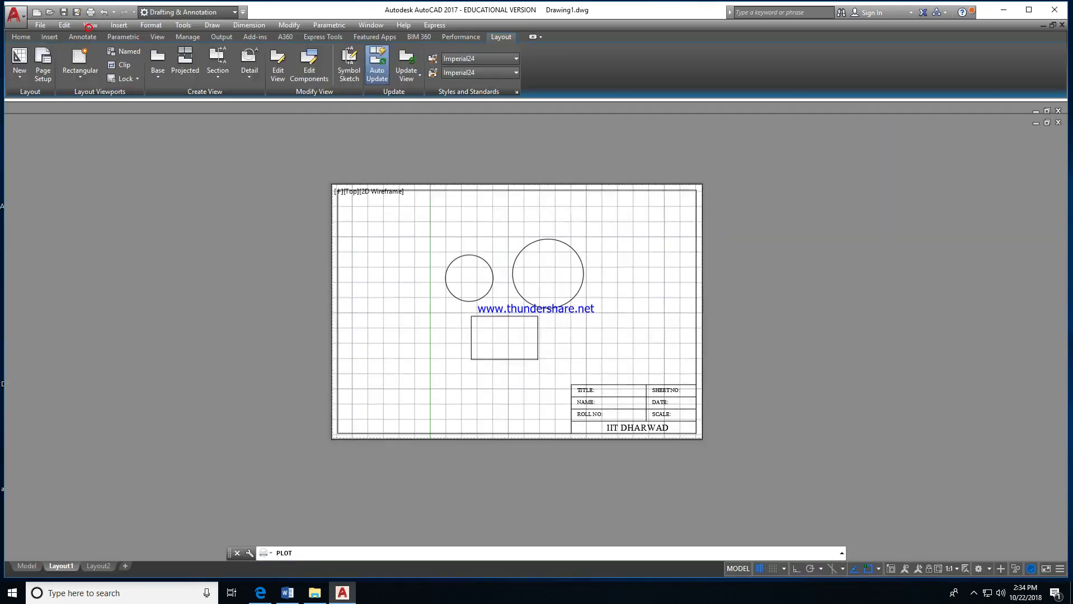
Step: Plot to a PDF named 'Drawing' in a Desktop folder, then close the opened PDF
left_click(602, 432)
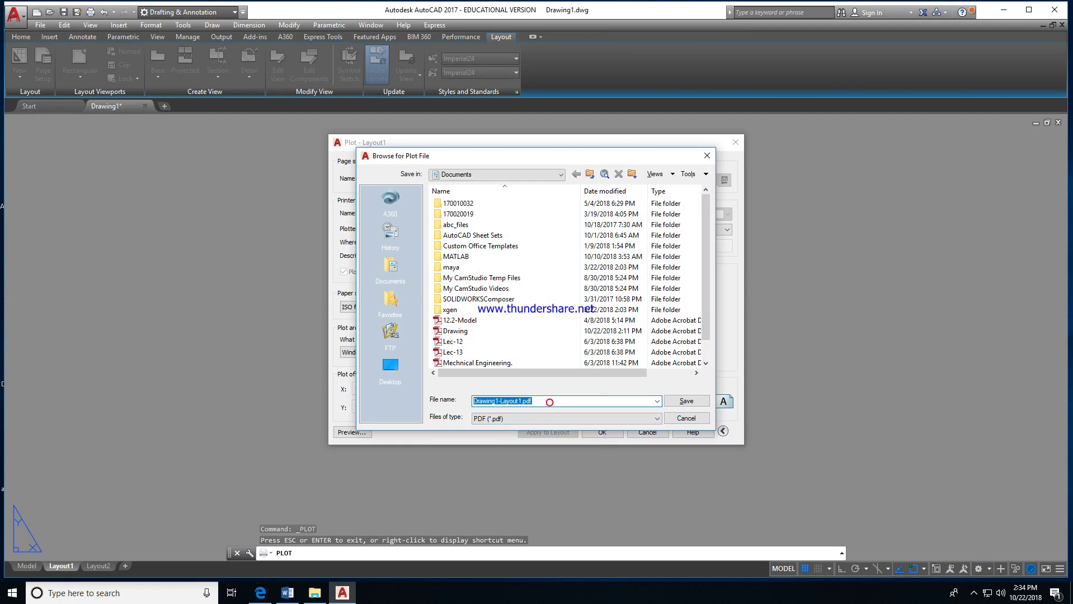
type("Drawing 1")
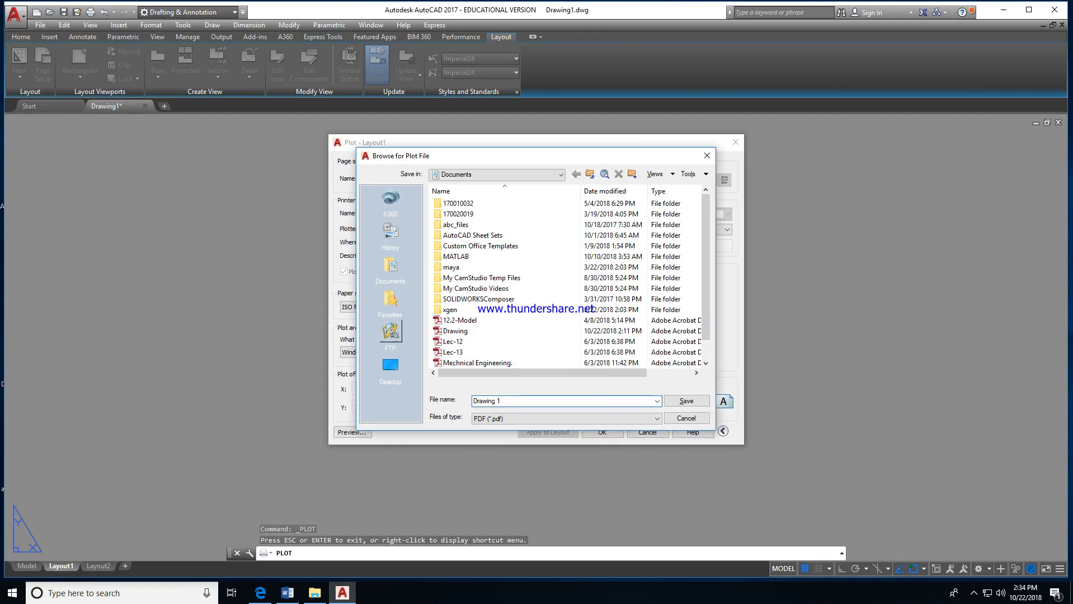
left_click(391, 367)
scroll(504, 308, "down", 4)
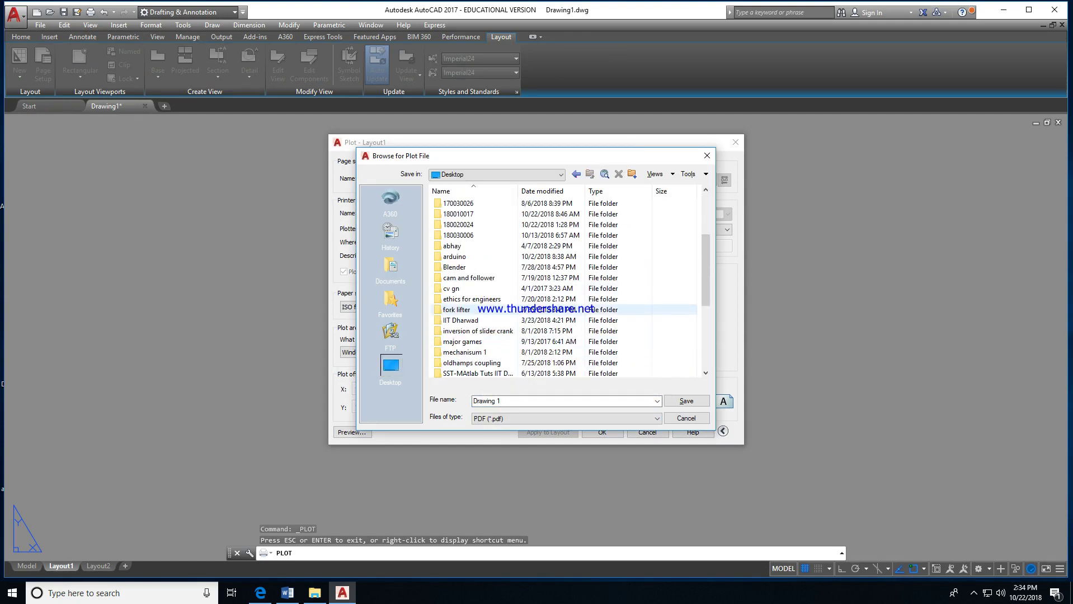
double_click(463, 362)
key("Return")
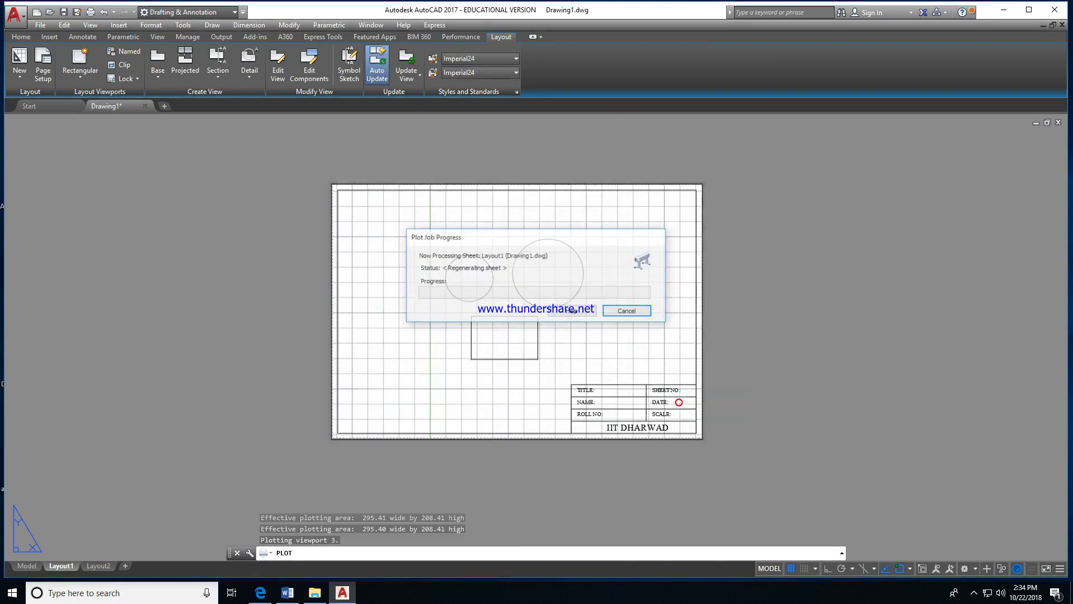
key("alt+F4")
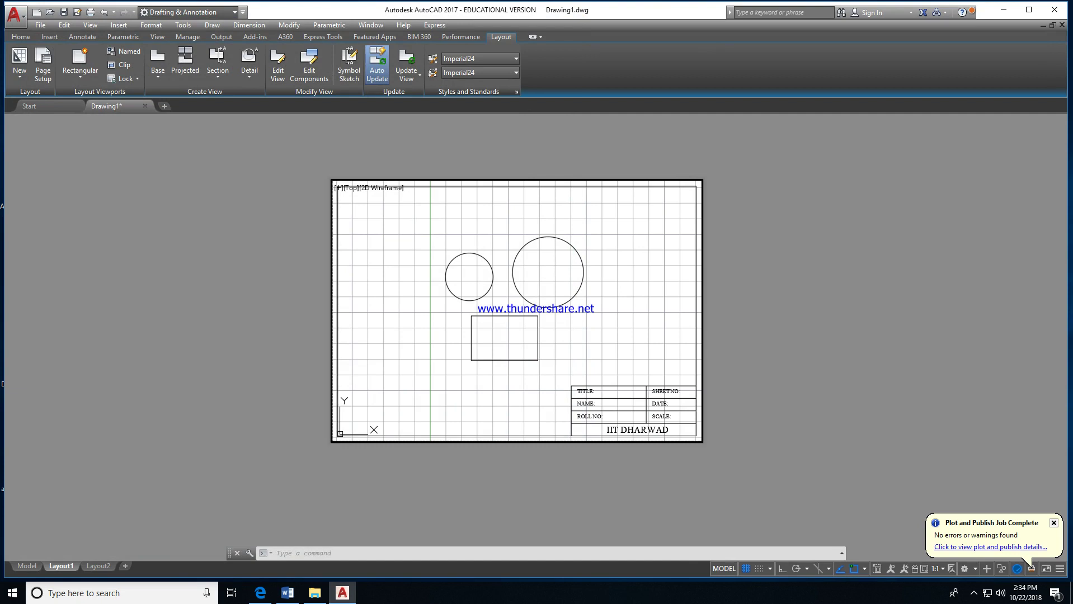
left_click(27, 567)
left_click(470, 51)
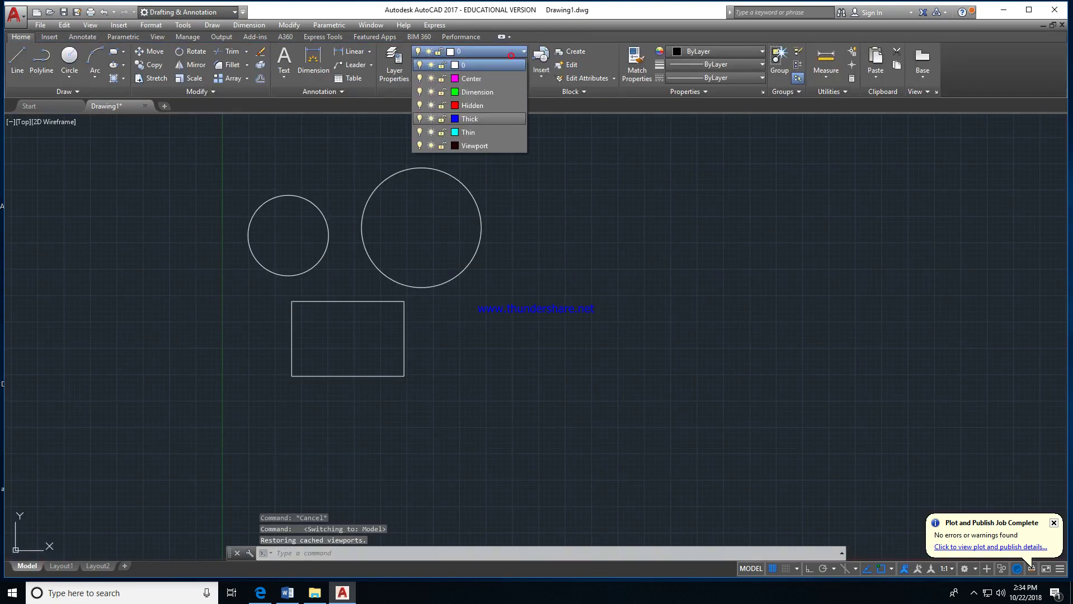
left_click(57, 567)
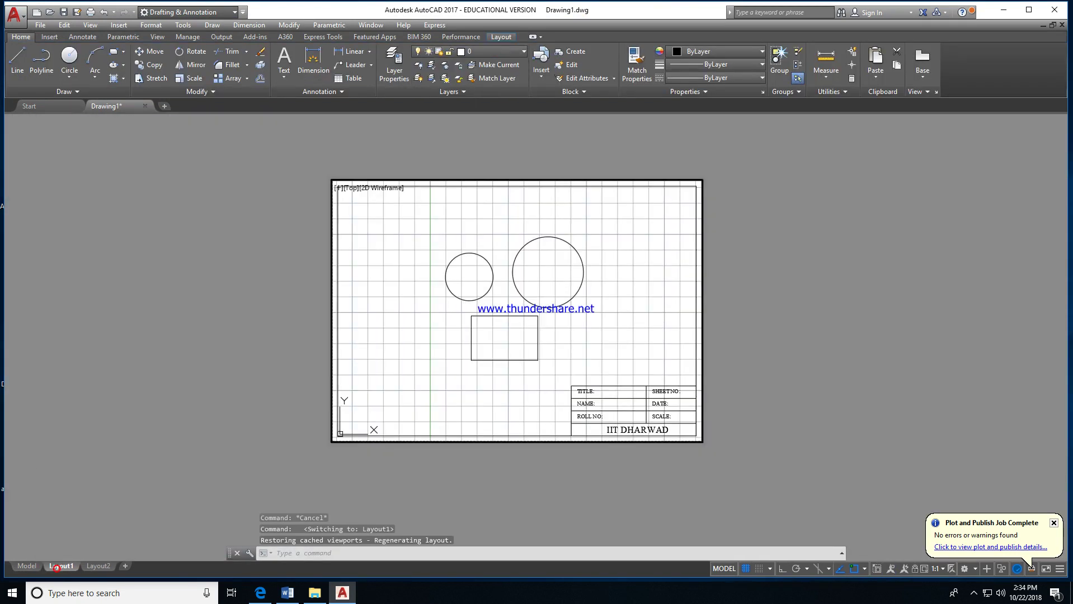